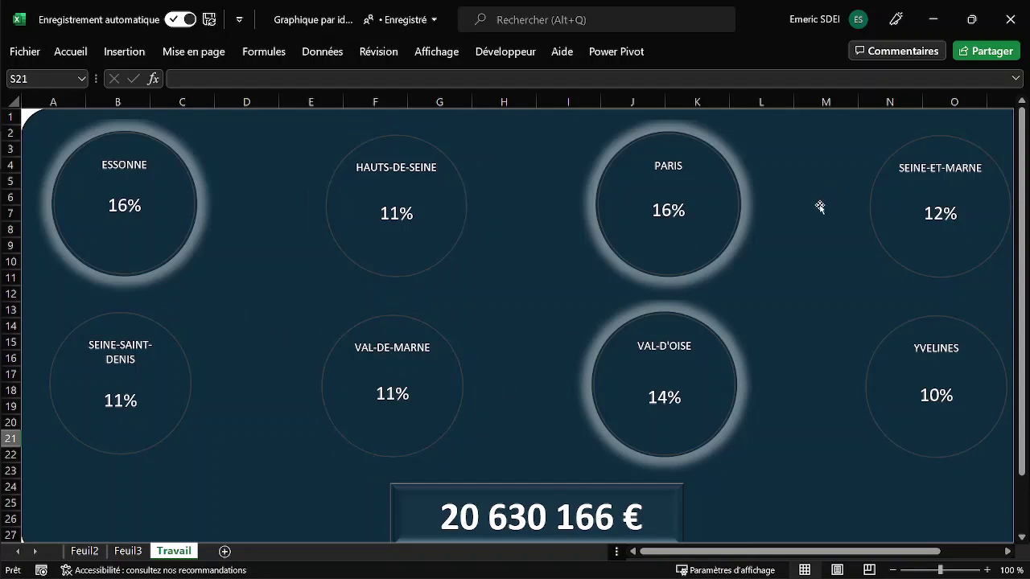
Step: Minimize the finished example workbook and move the Top 3 des Ventes chart aside until it starts at column I
{"action": "left_click", "coordinate": [935, 19]}
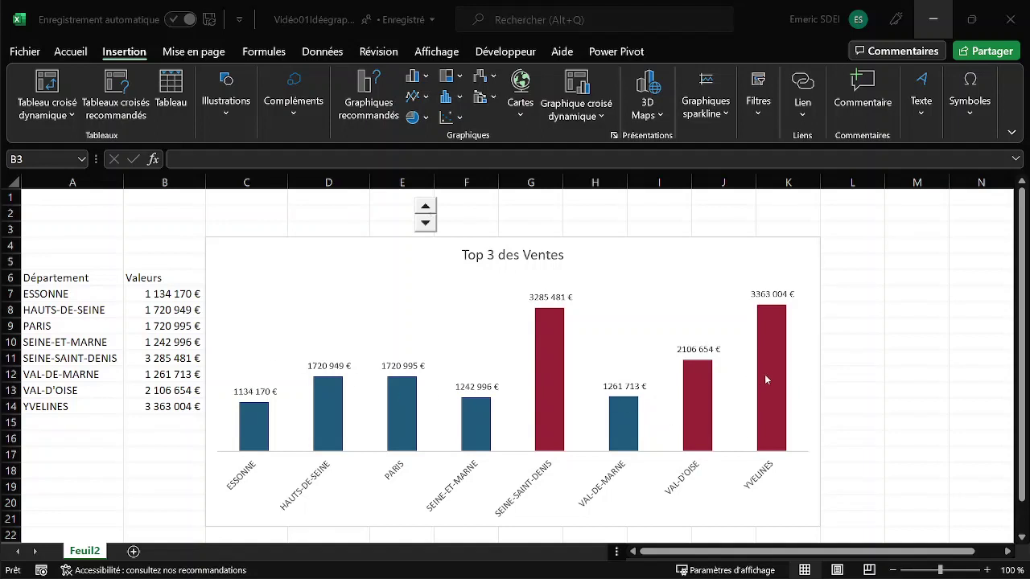
{"action": "left_click_drag", "start_coordinate": [225, 252], "coordinate": [470, 245]}
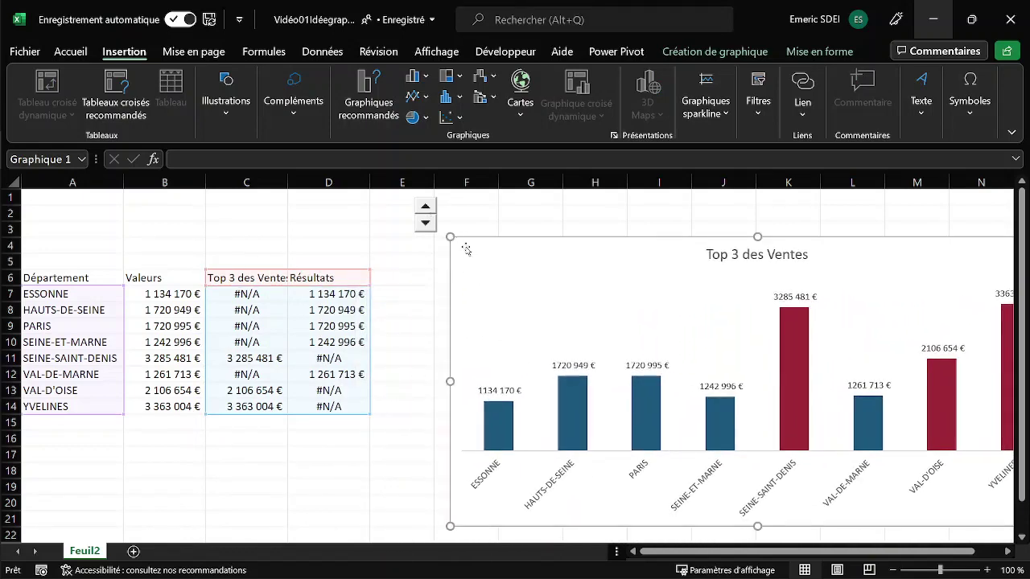
{"action": "left_click_drag", "start_coordinate": [467, 246], "coordinate": [642, 245]}
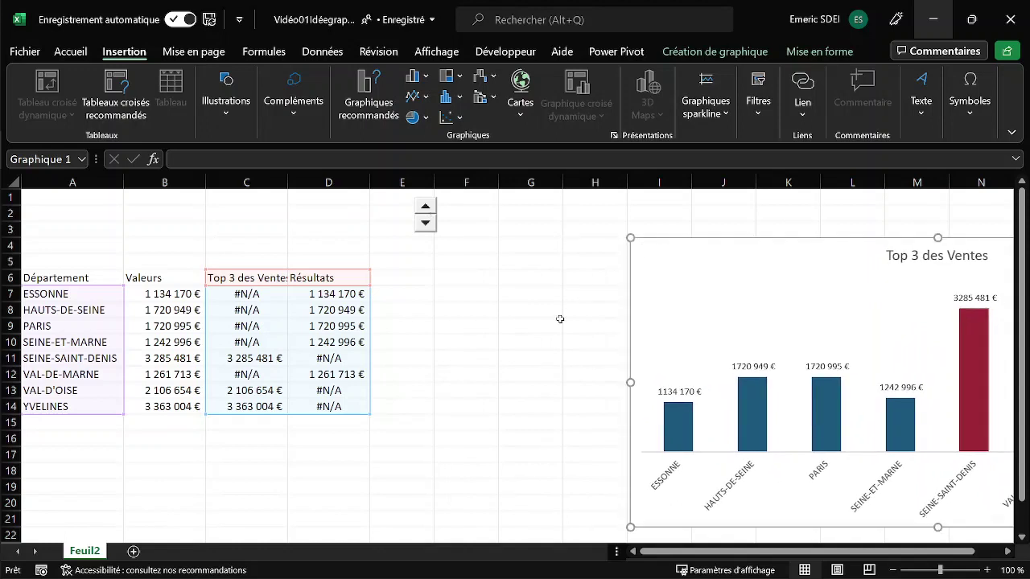
Step: Insert the enclosing circle symbol (character code 20DD) into cell E6
{"action": "left_click", "coordinate": [408, 296]}
{"action": "left_click", "coordinate": [410, 278]}
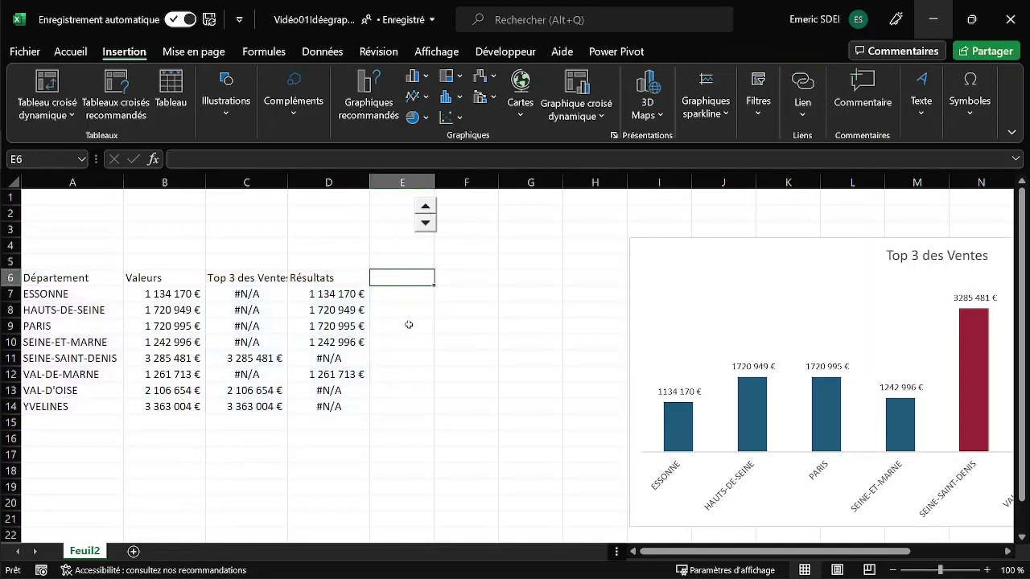
{"action": "left_click", "coordinate": [969, 117]}
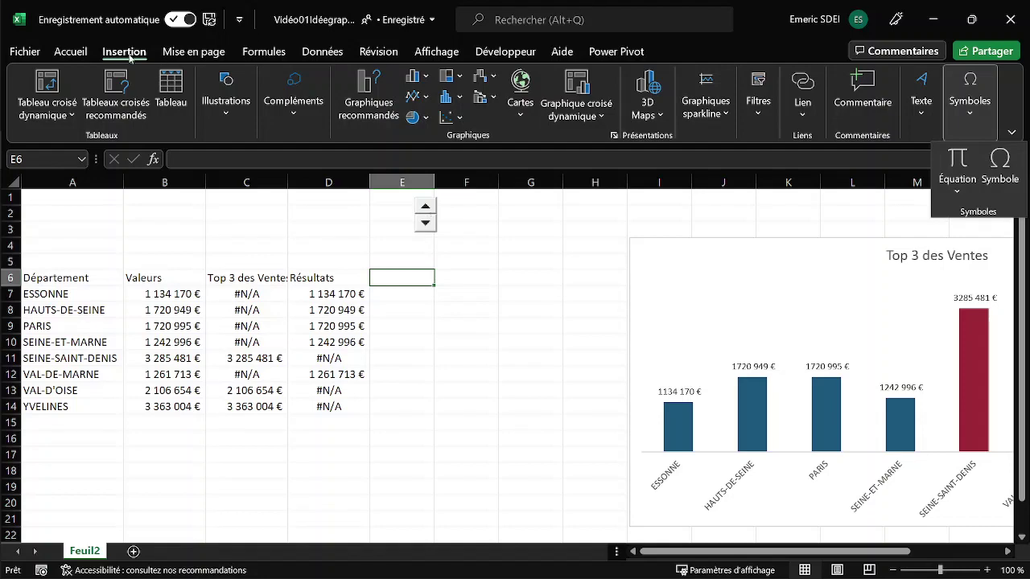
{"action": "left_click", "coordinate": [1000, 169]}
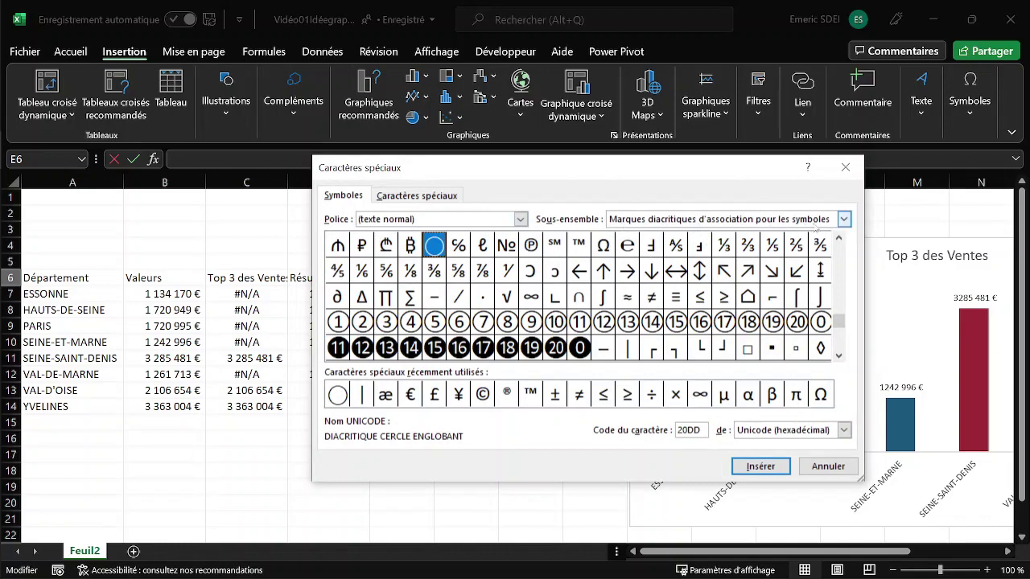
{"action": "left_click", "coordinate": [760, 466]}
{"action": "left_click", "coordinate": [828, 465]}
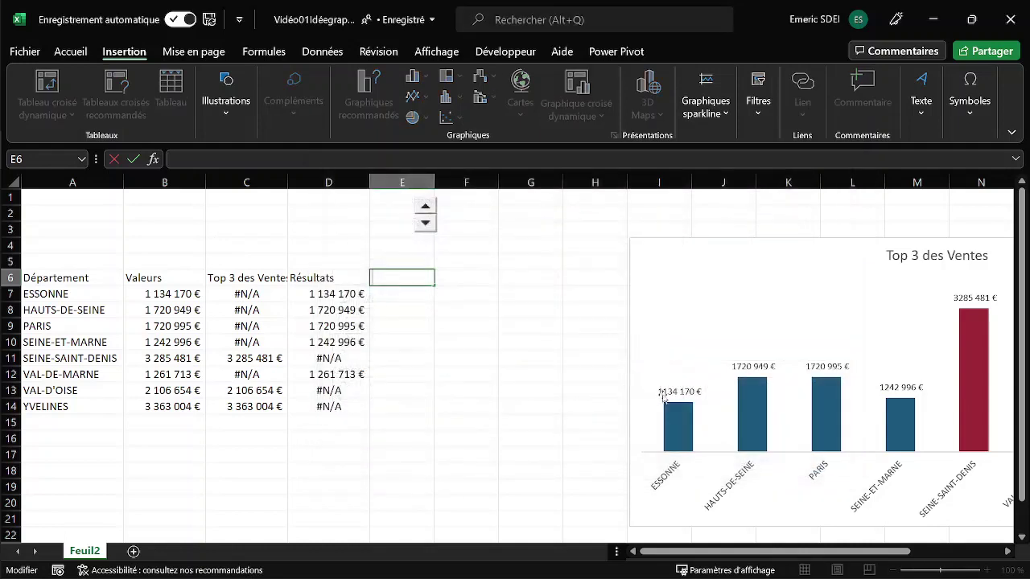
{"action": "left_click", "coordinate": [394, 306]}
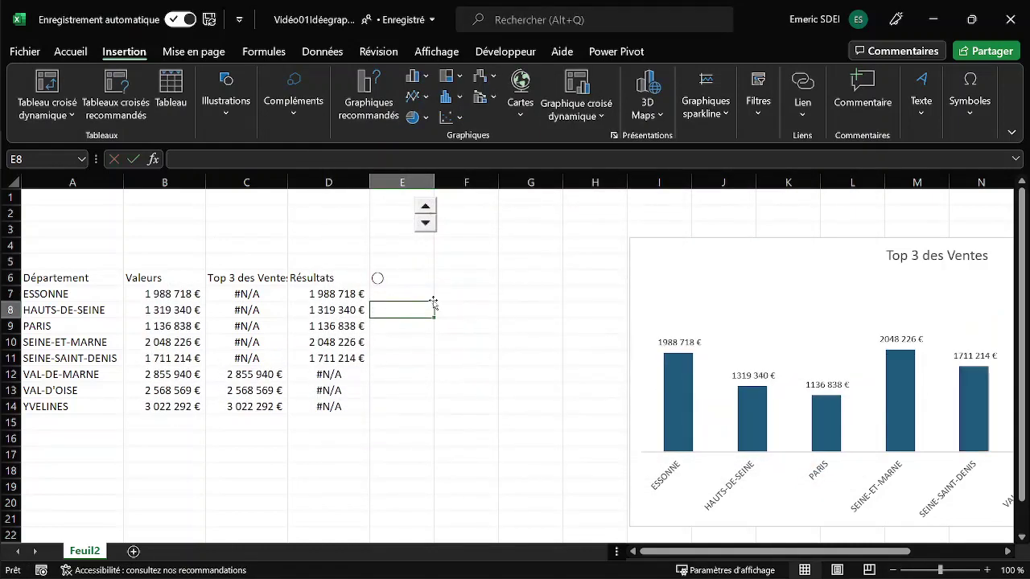
Step: Center the circle symbol in cell E6 and fill the cell with light green
{"action": "left_click", "coordinate": [403, 278]}
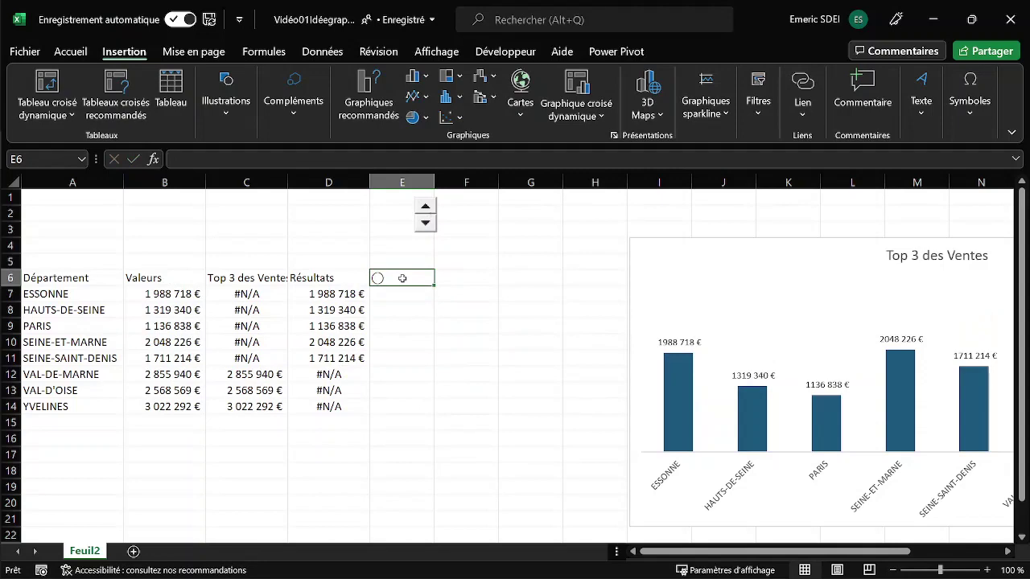
{"action": "left_click", "coordinate": [80, 53]}
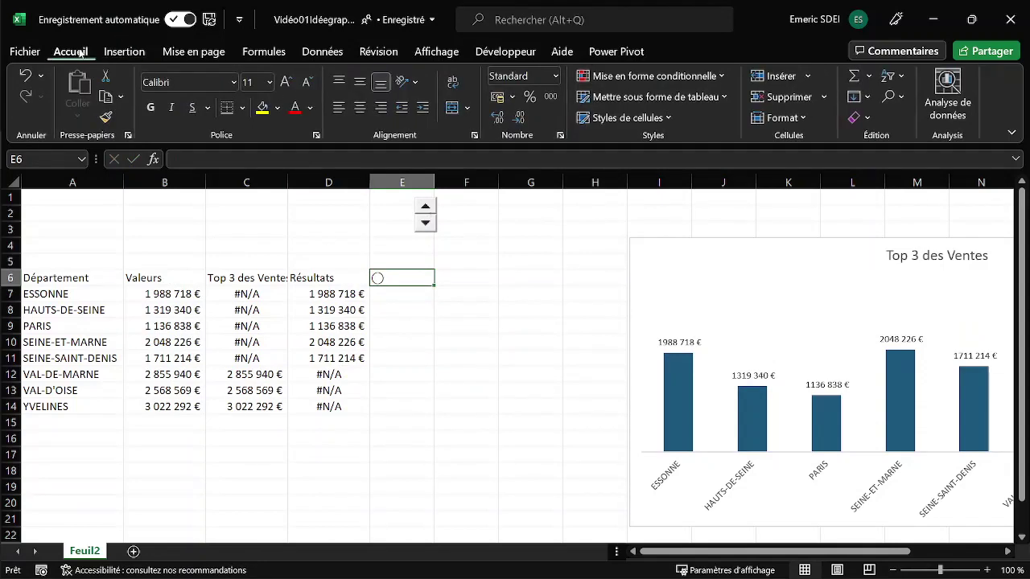
{"action": "left_click", "coordinate": [362, 109]}
{"action": "left_click", "coordinate": [277, 108]}
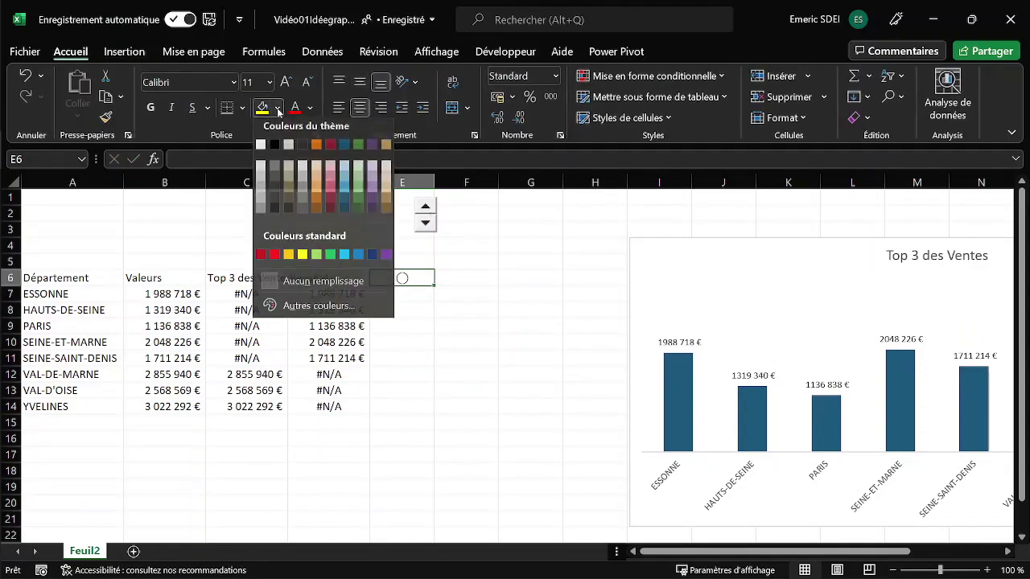
{"action": "left_click", "coordinate": [356, 169]}
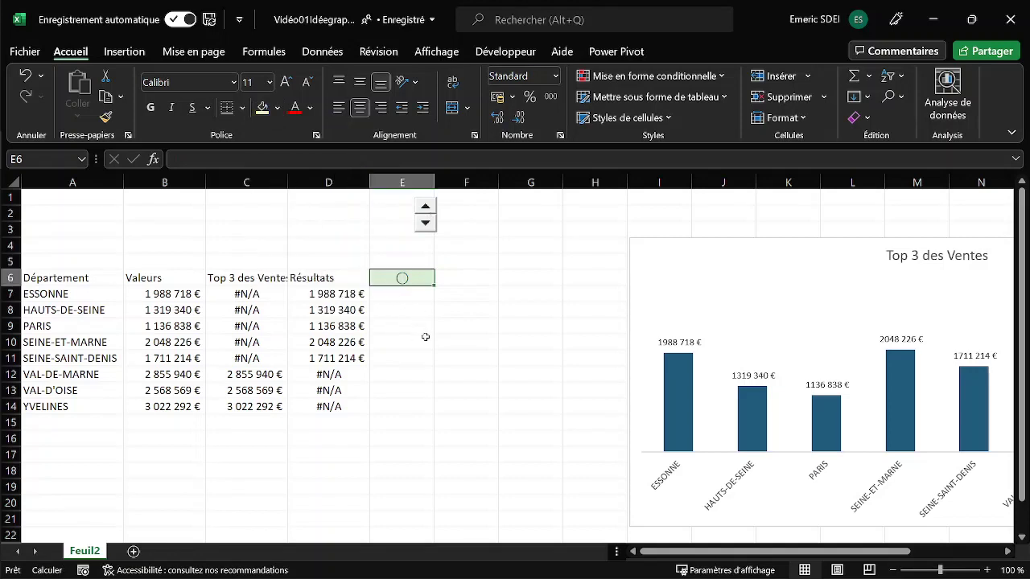
Step: Enter % as the header in cell F6, with the same light green fill and centered alignment
{"action": "left_click", "coordinate": [459, 279]}
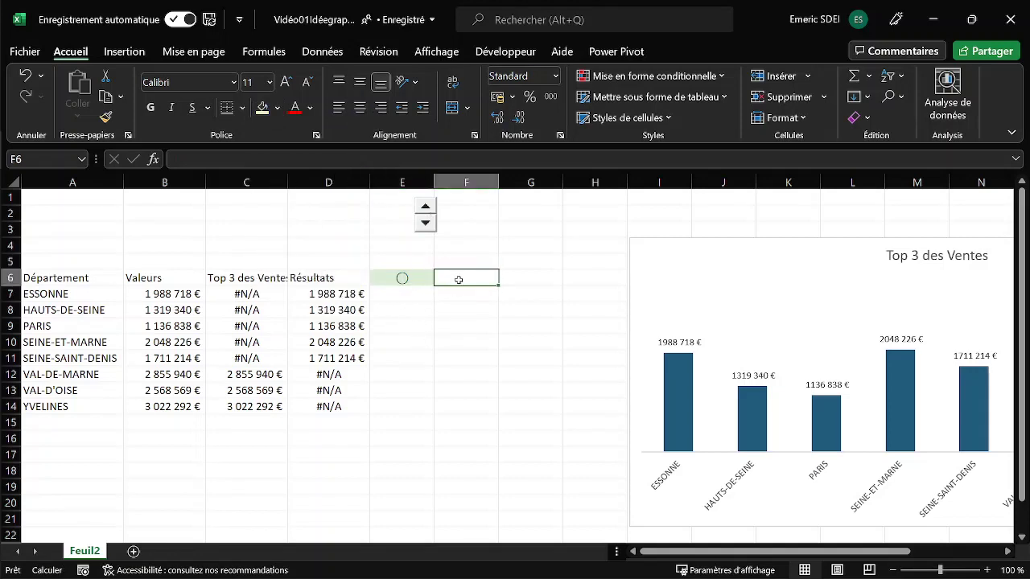
{"action": "type", "text": "%"}
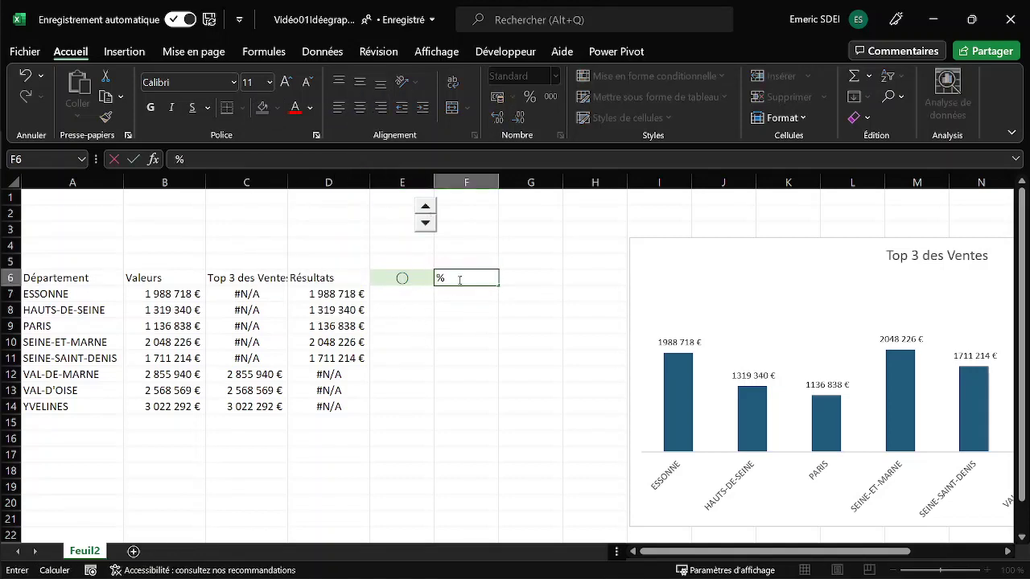
{"action": "key", "text": "ctrl+Return"}
{"action": "left_click", "coordinate": [262, 108]}
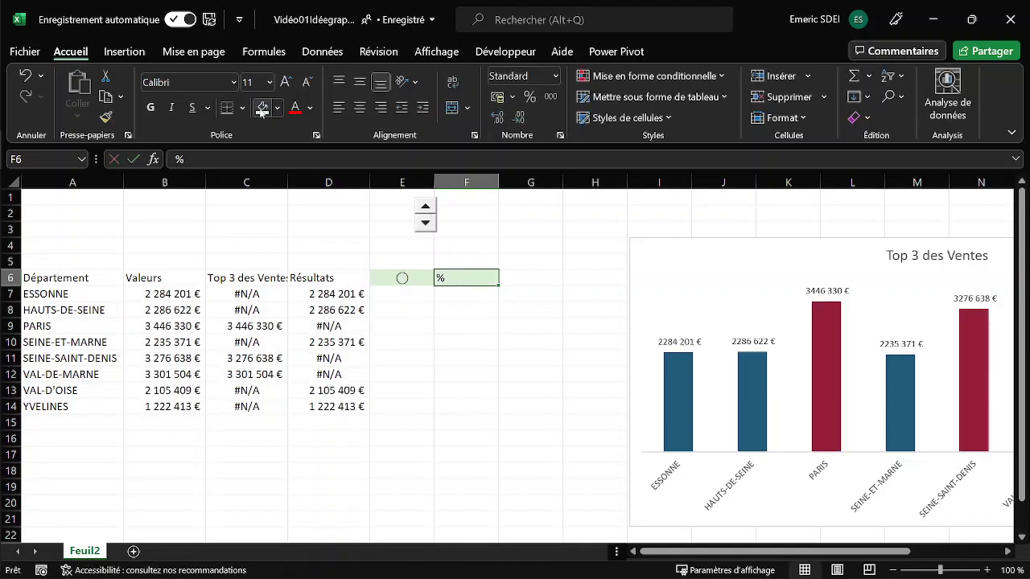
{"action": "left_click", "coordinate": [362, 111]}
Step: Enter the formula =SI(ESTNUM(C7);$E$6;"") in cell E7 to show the circle only for top 3 values
{"action": "left_click", "coordinate": [414, 293]}
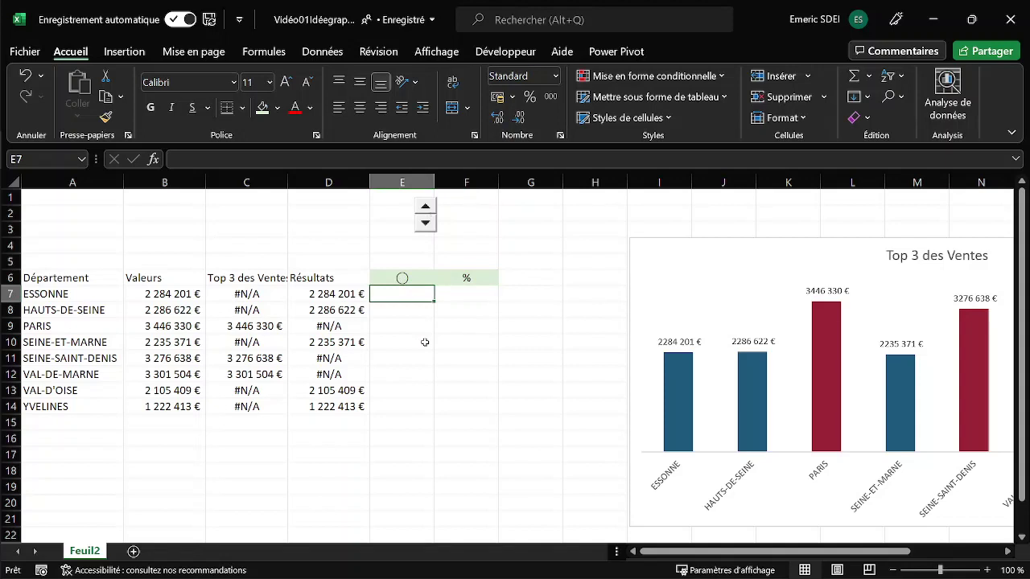
{"action": "type", "text": "="}
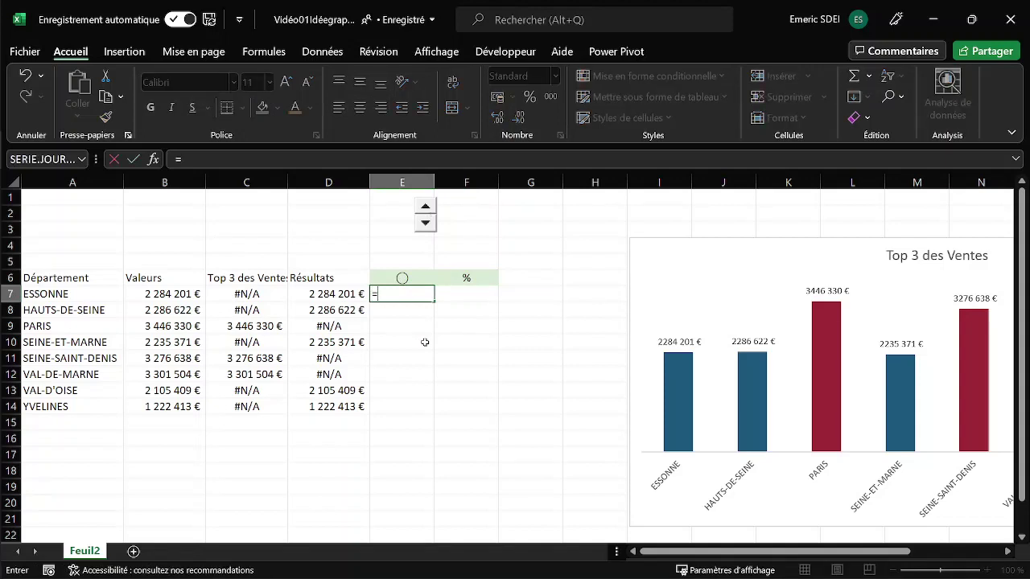
{"action": "type", "text": "si"}
{"action": "key", "text": "Tab"}
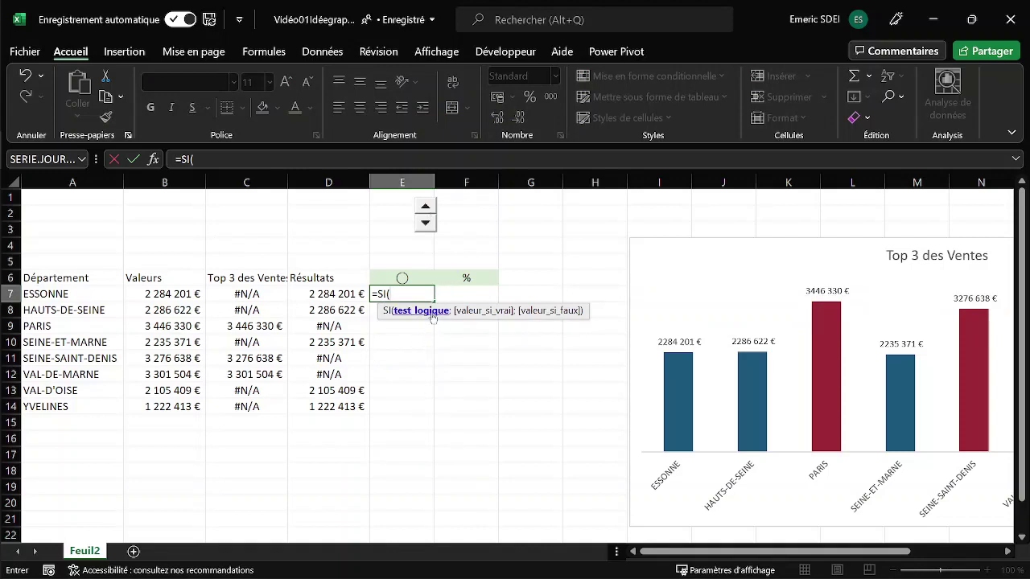
{"action": "type", "text": "estn"}
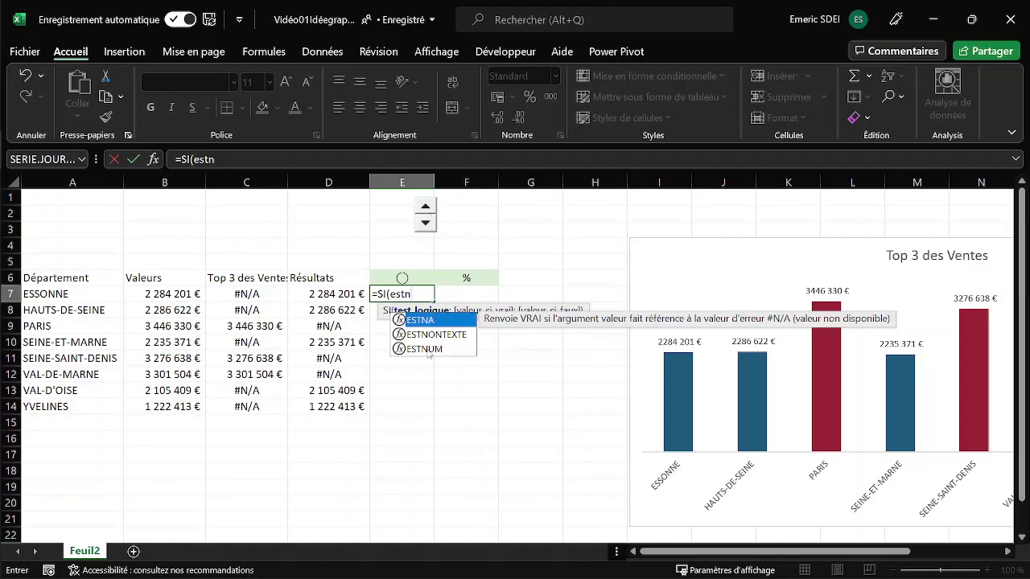
{"action": "left_click", "coordinate": [426, 349]}
{"action": "double_click", "coordinate": [426, 349]}
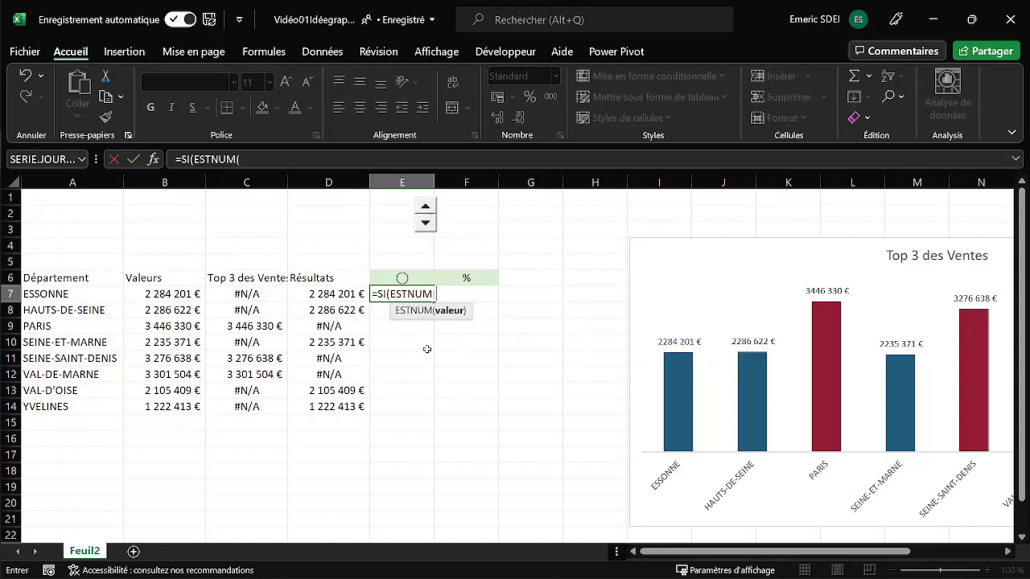
{"action": "left_click", "coordinate": [247, 295]}
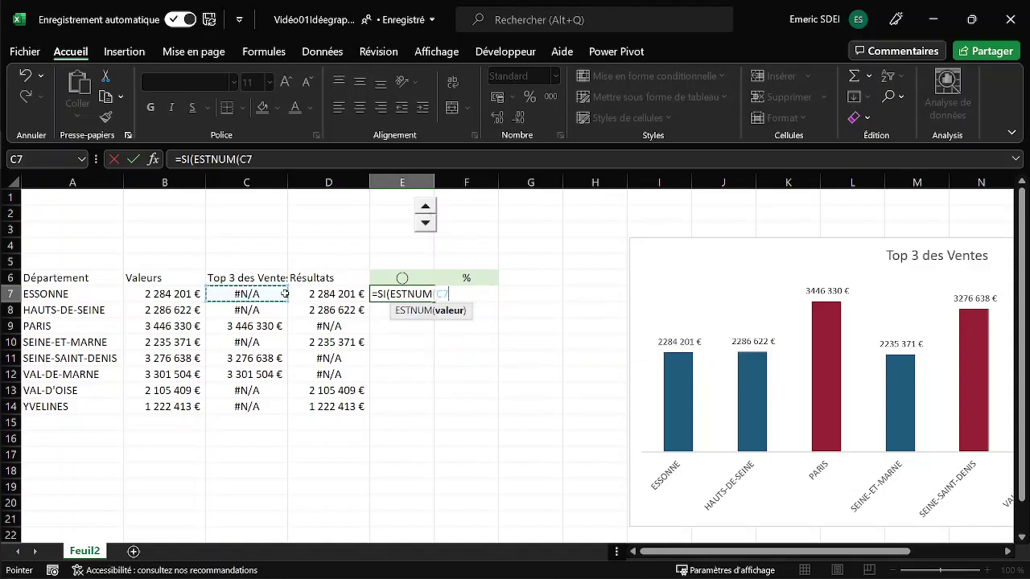
{"action": "type", "text": ");"}
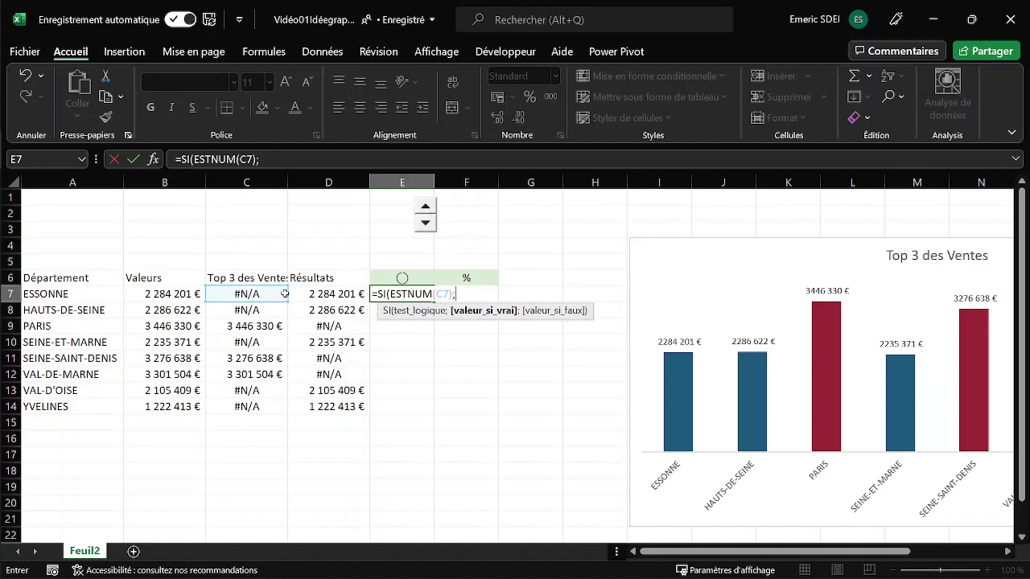
{"action": "left_click", "coordinate": [402, 278]}
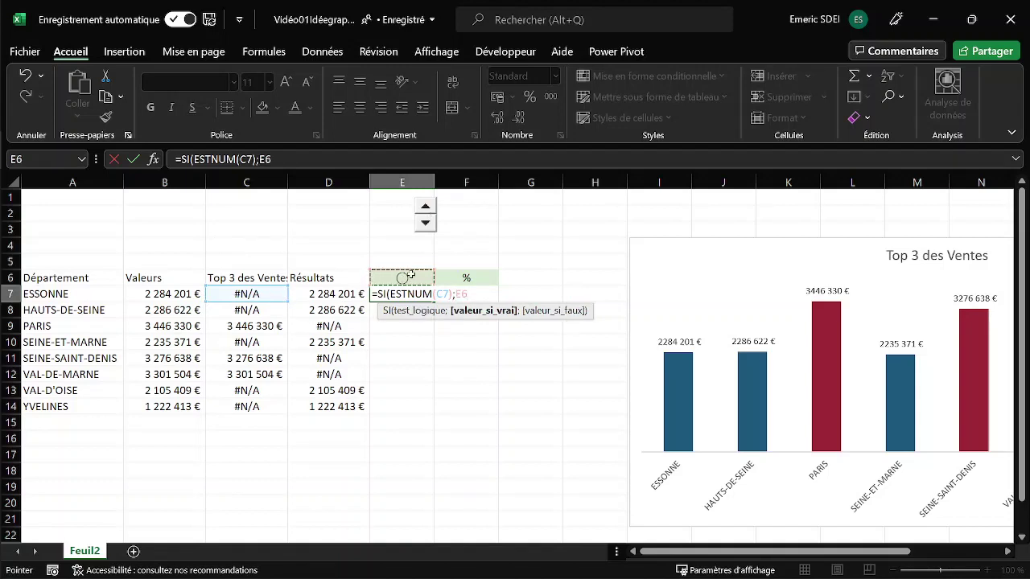
{"action": "key", "text": "F4"}
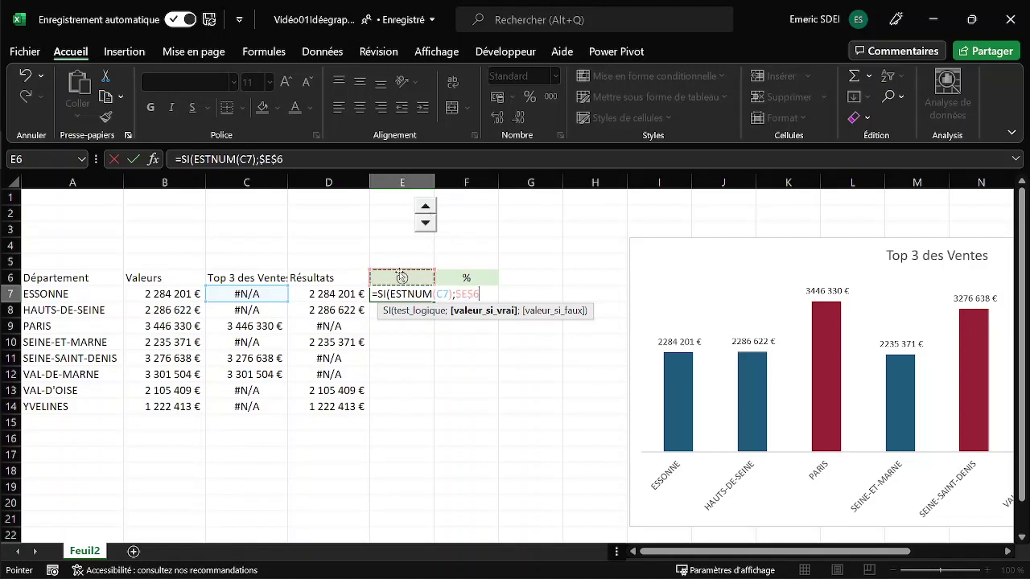
{"action": "type", "text": ";"}
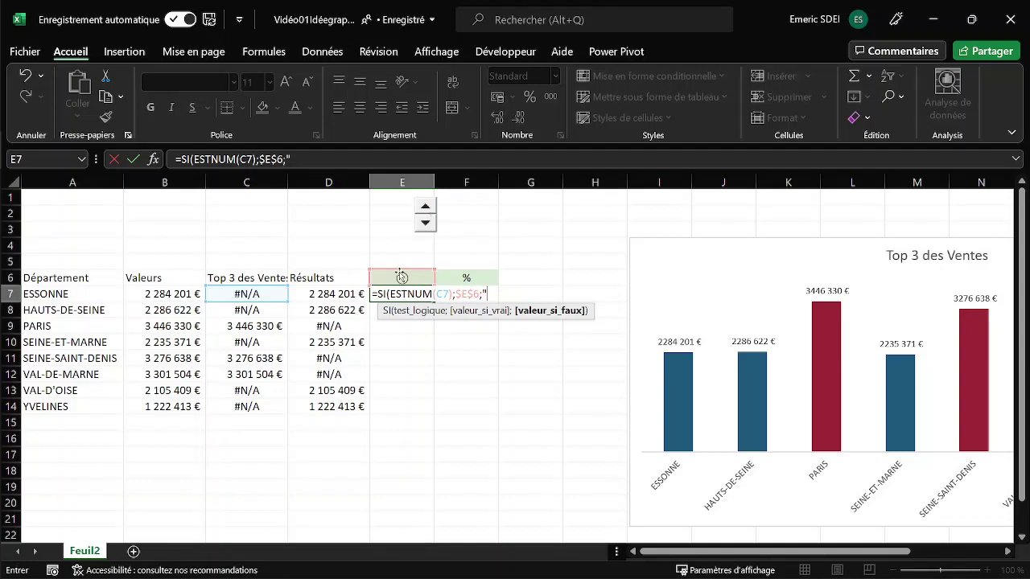
{"action": "type", "text": "\"\")"}
{"action": "key", "text": "Return"}
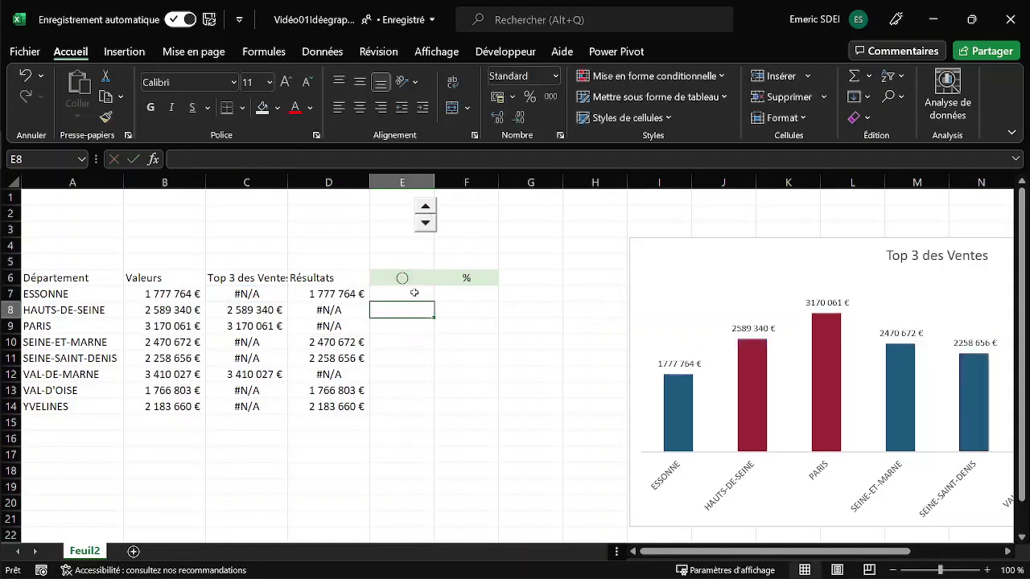
Step: Recalculate the random sales values and check the circle formula in cell E7
{"action": "key", "text": "F9"}
{"action": "key", "text": "F9"}
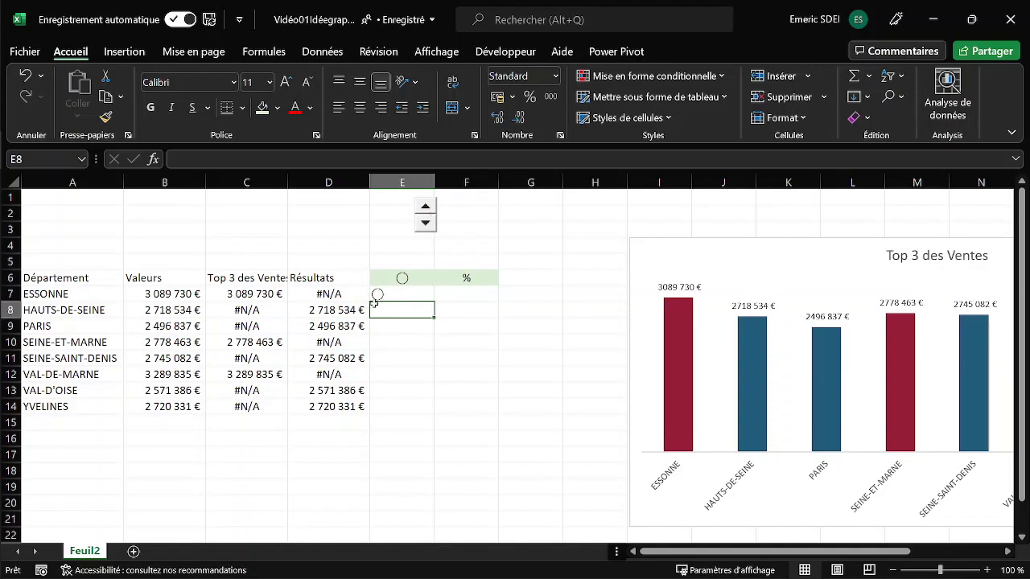
{"action": "left_click", "coordinate": [411, 293]}
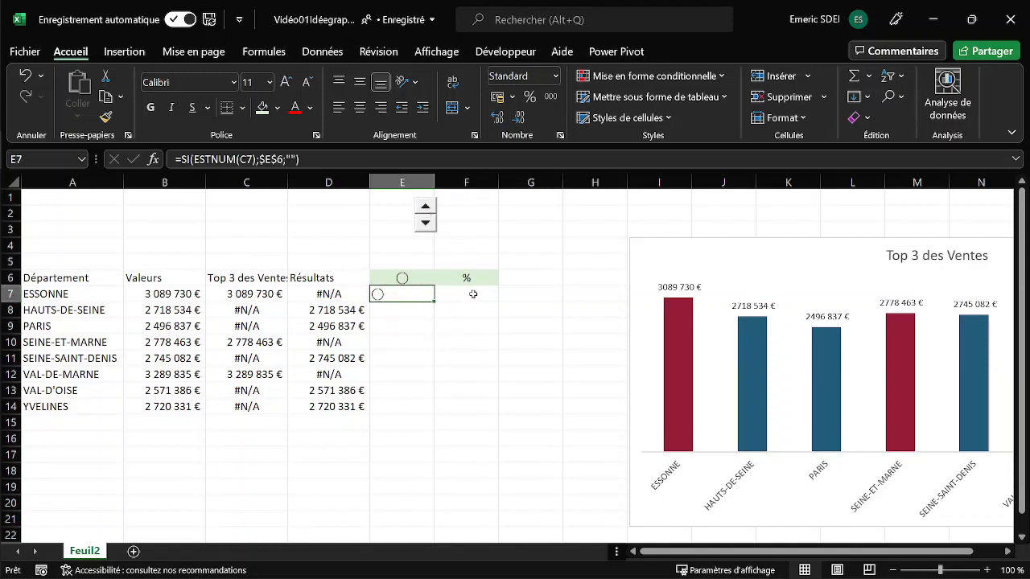
Step: Total the Valeurs column in cell B16 with =SOMME(B7:B15)
{"action": "left_click", "coordinate": [166, 436]}
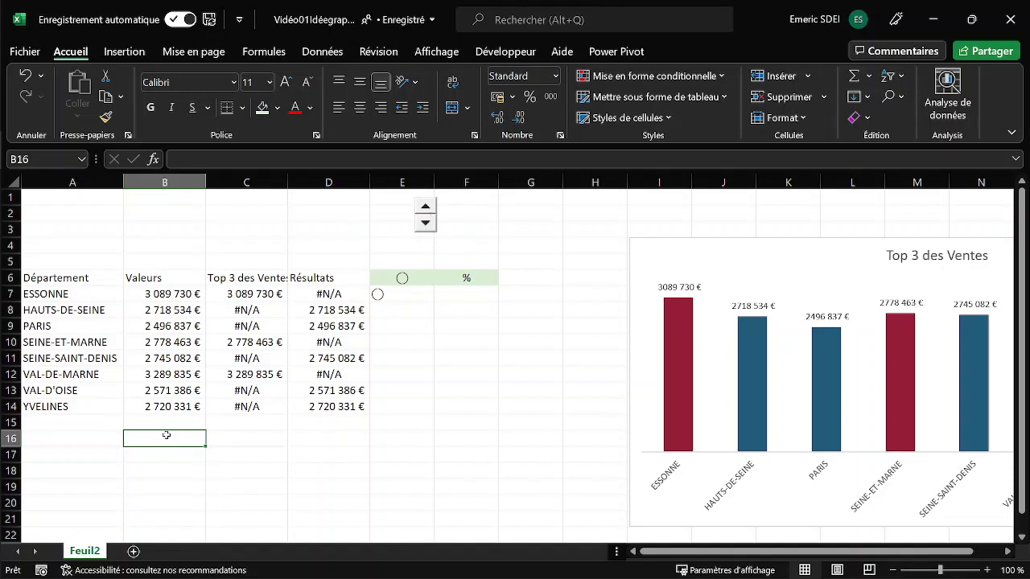
{"action": "key", "text": "alt+equal"}
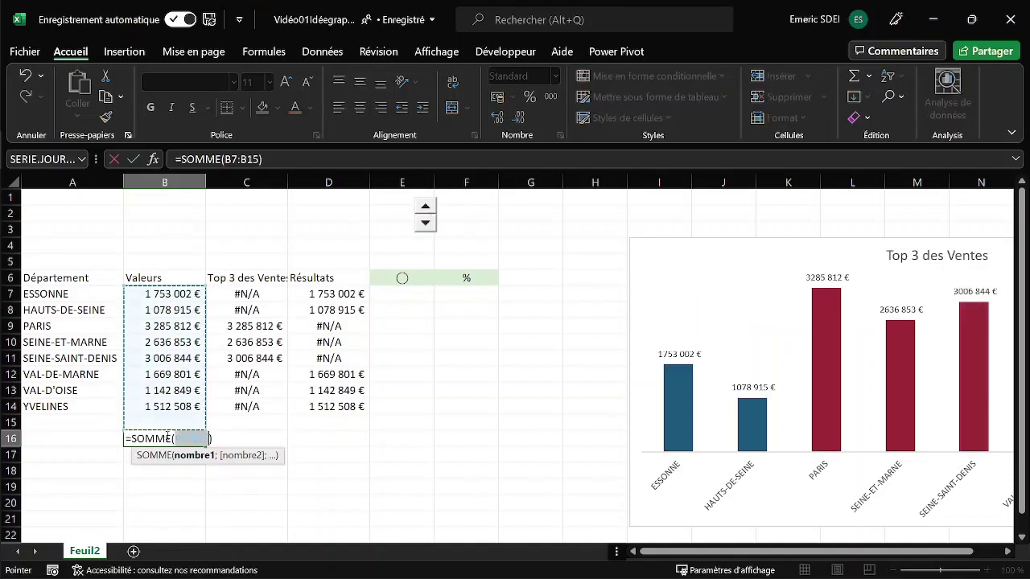
{"action": "key", "text": "Return"}
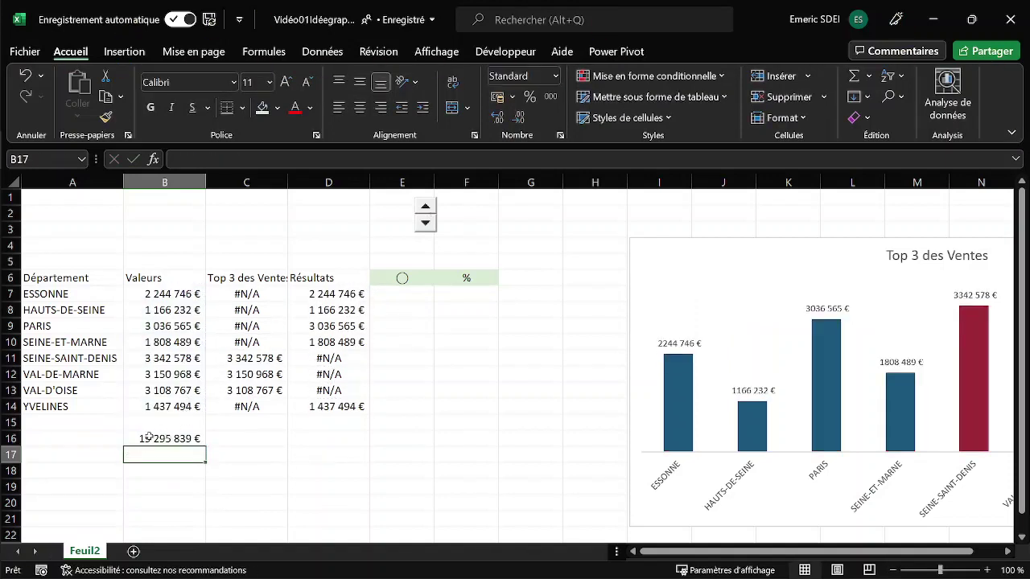
Step: Enter the formula =B7/$B$16 in cell F7 to calculate the first department's share of total sales
{"action": "double_click", "coordinate": [473, 293]}
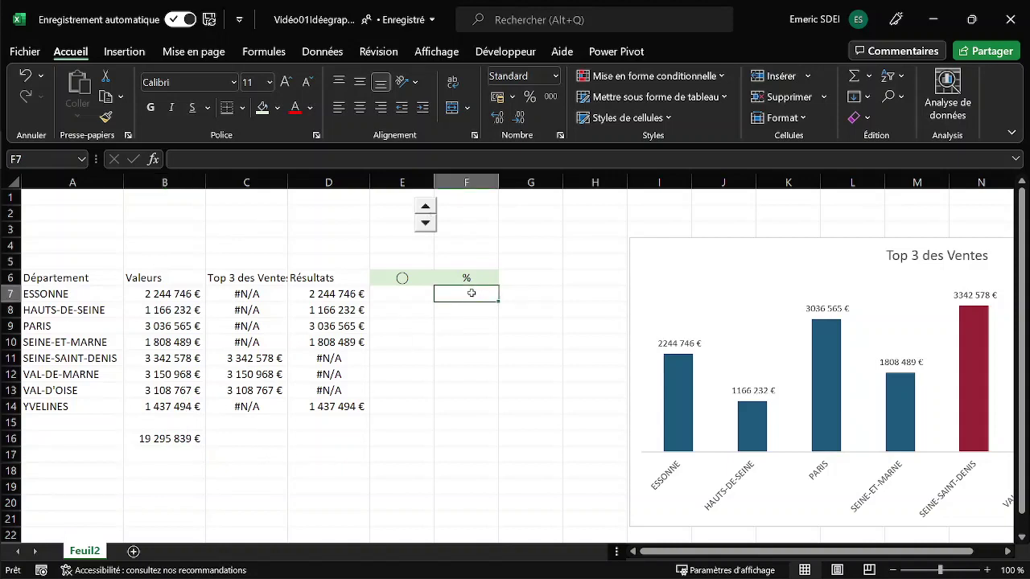
{"action": "type", "text": "="}
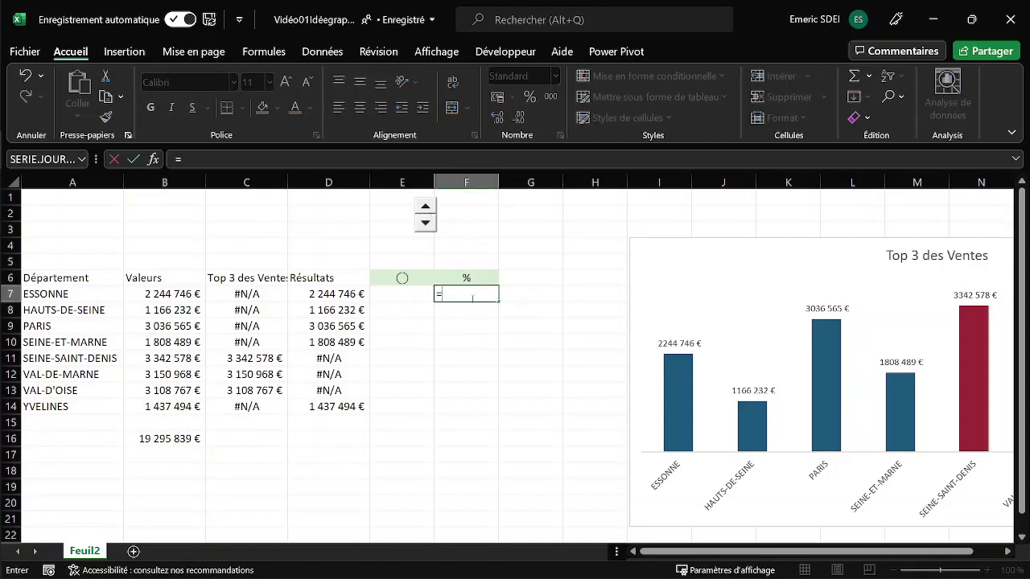
{"action": "left_click", "coordinate": [184, 295]}
{"action": "type", "text": "/"}
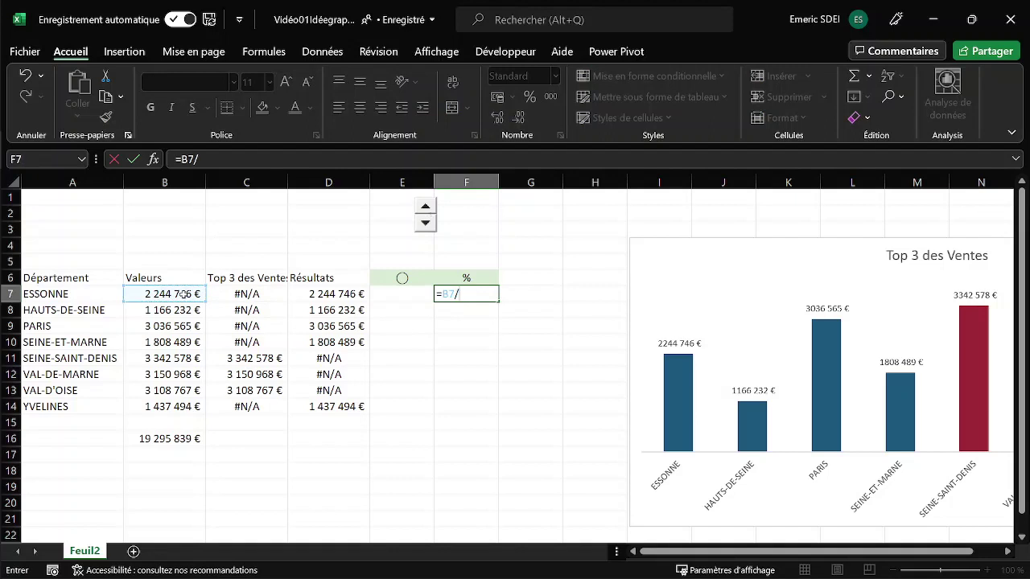
{"action": "left_click", "coordinate": [157, 440]}
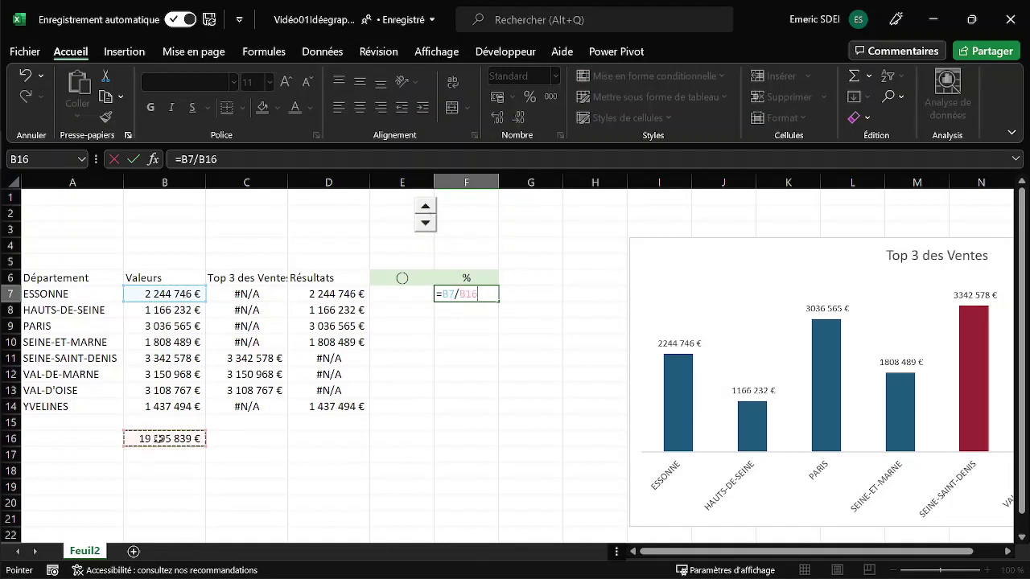
{"action": "key", "text": "F4"}
{"action": "key", "text": "Return"}
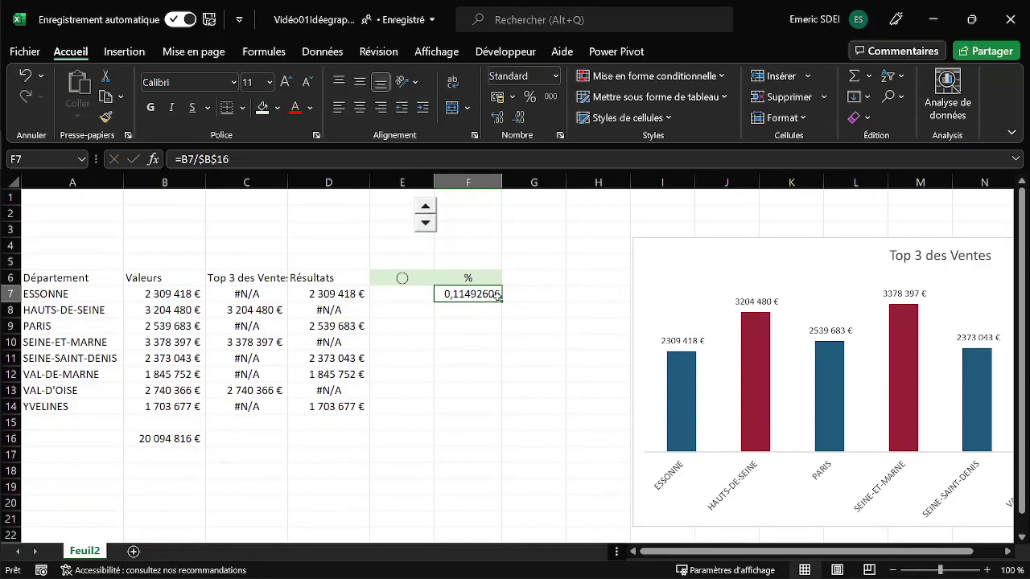
Step: Format cell F7 as a percentage and fill the formulas in E7:F7 down through row 14
{"action": "left_click", "coordinate": [529, 97]}
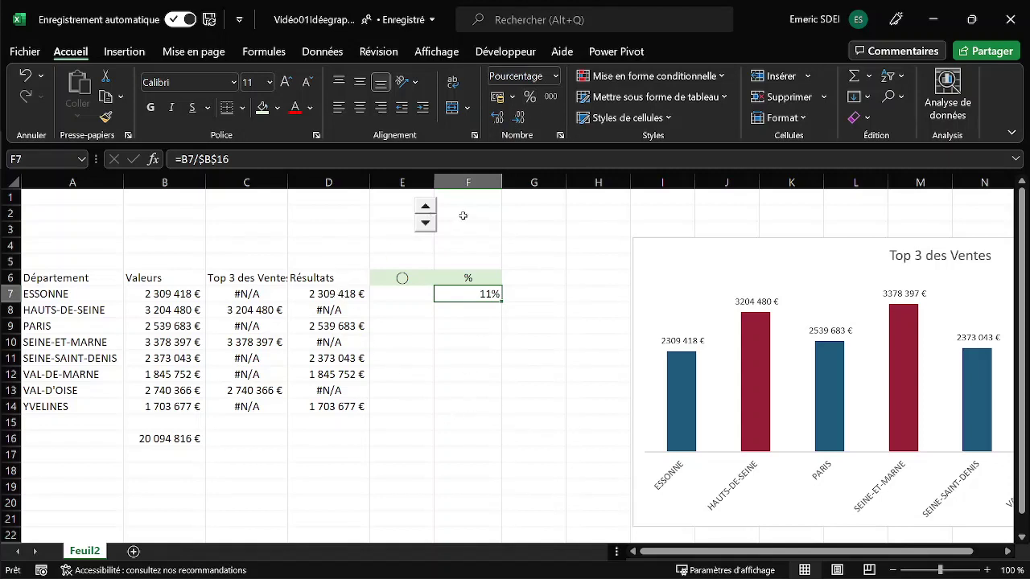
{"action": "left_click_drag", "start_coordinate": [409, 297], "coordinate": [499, 299]}
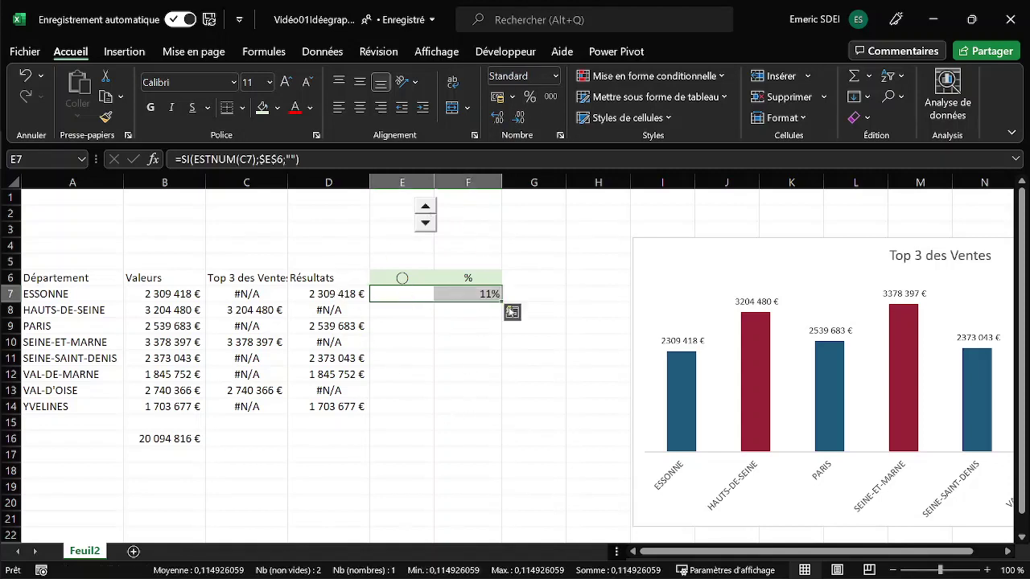
{"action": "double_click", "coordinate": [501, 301]}
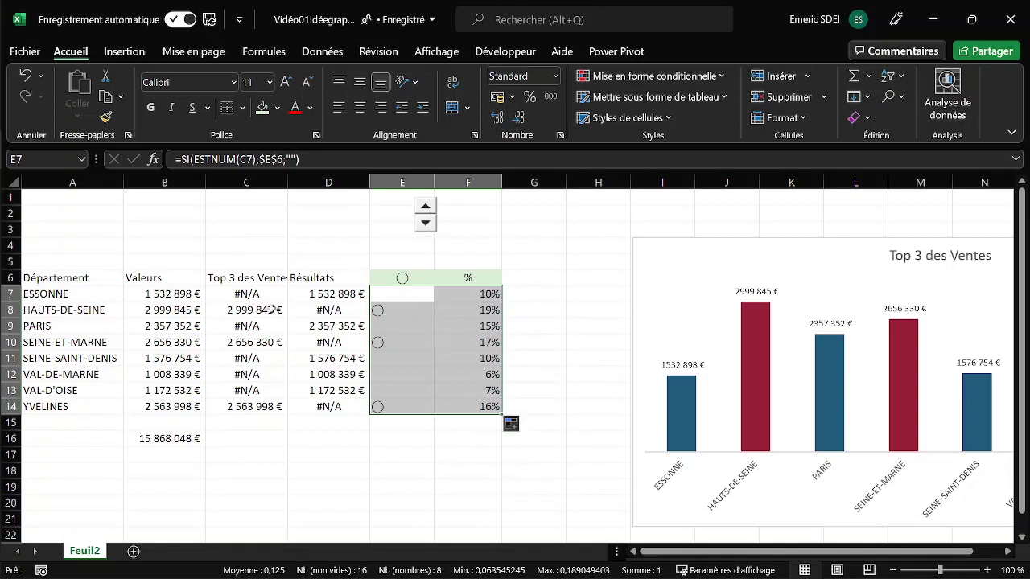
Step: Add a new worksheet and draw a circle about 4.9 cm in diameter near its upper-left corner, around columns B and C
{"action": "left_click", "coordinate": [133, 552]}
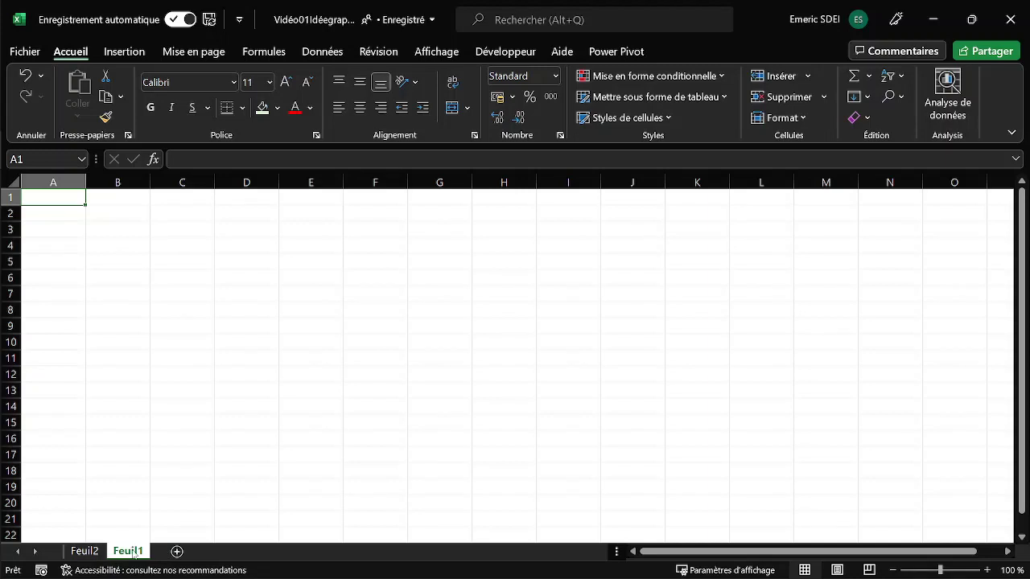
{"action": "left_click", "coordinate": [125, 51]}
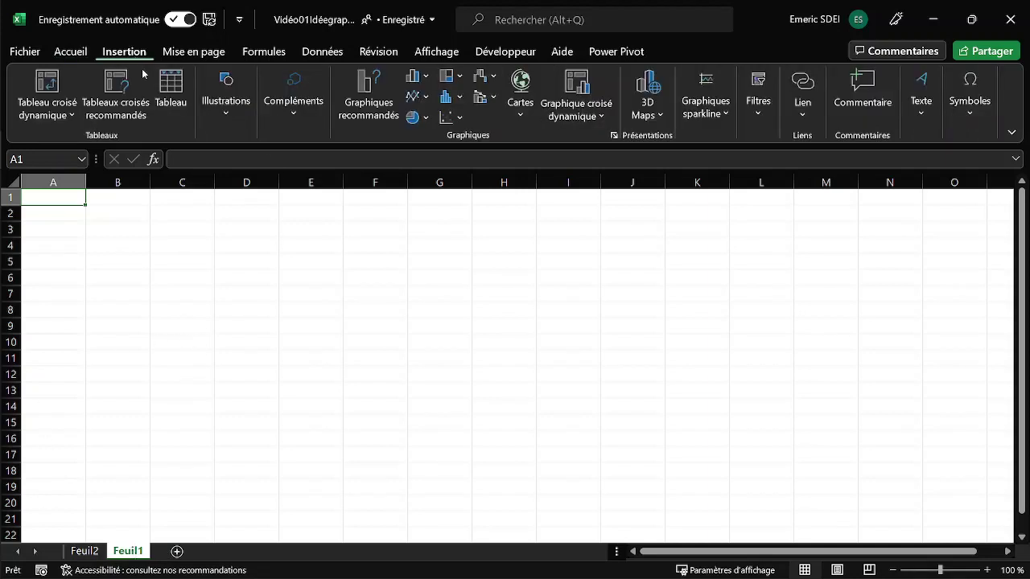
{"action": "left_click", "coordinate": [237, 121]}
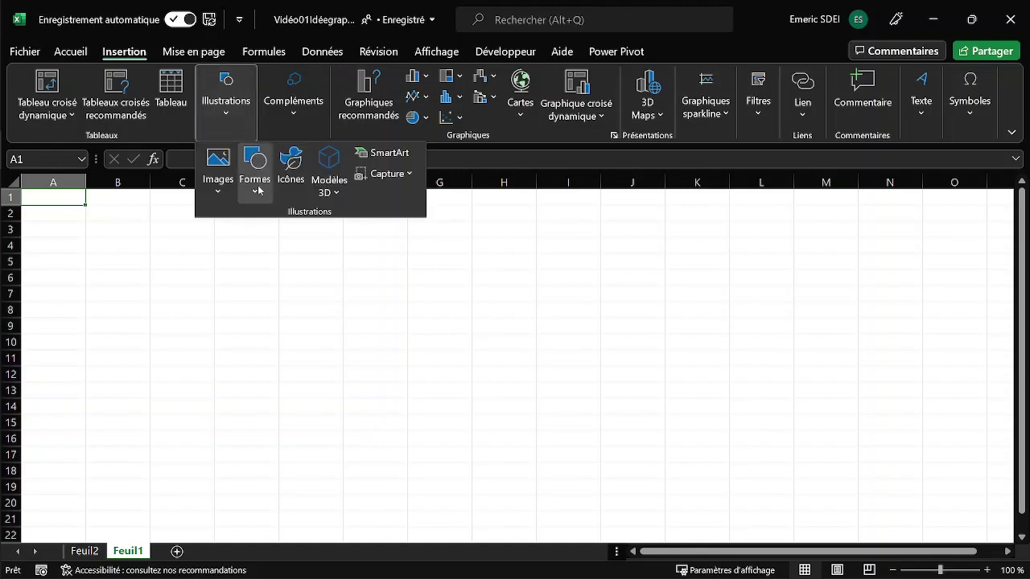
{"action": "left_click", "coordinate": [257, 185]}
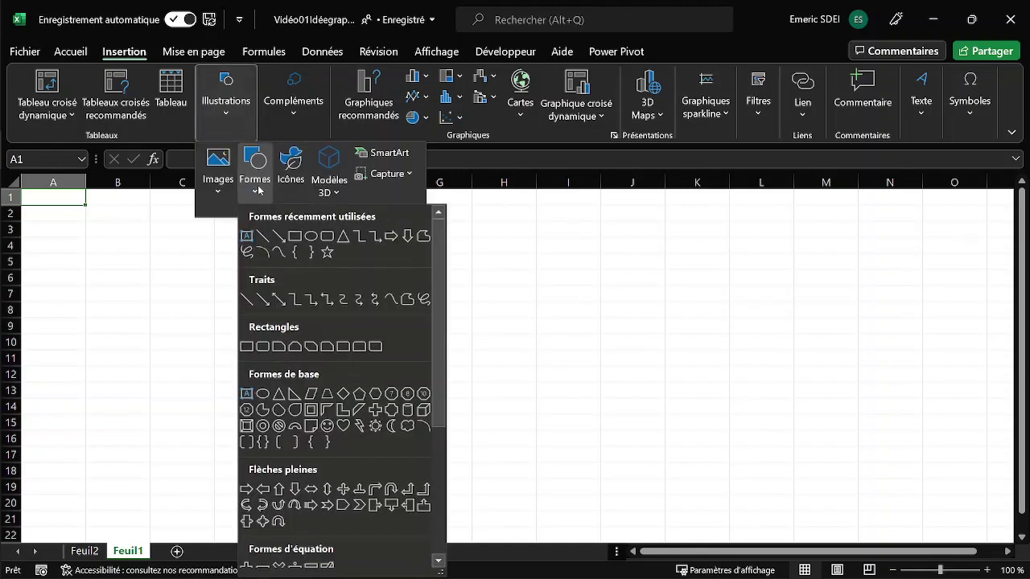
{"action": "left_click", "coordinate": [310, 236]}
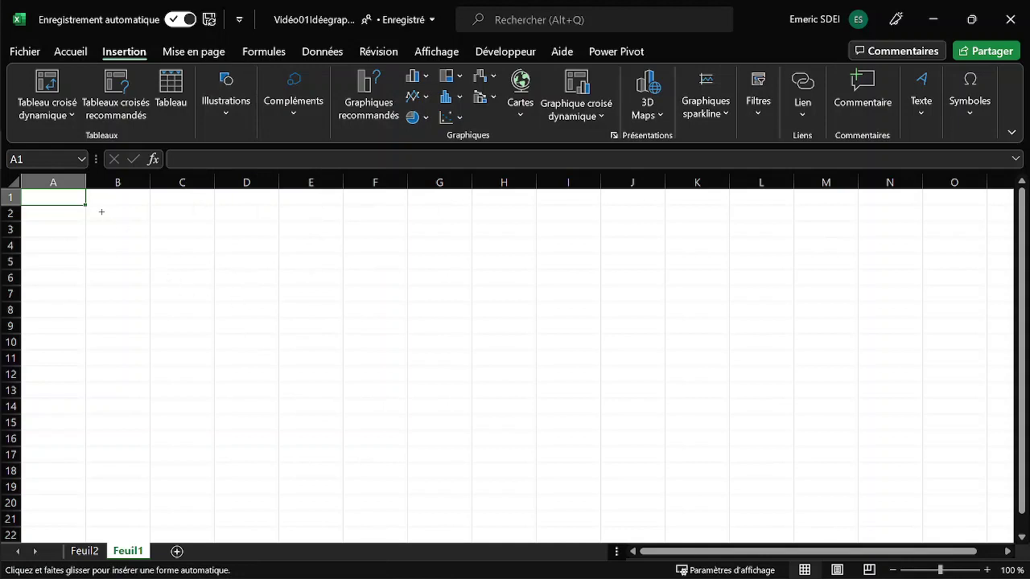
{"action": "mouse_move", "coordinate": [107, 223]}
{"action": "left_mouse_down"}
{"action": "mouse_move", "coordinate": [197, 311]}
{"action": "mouse_move", "coordinate": [221, 354]}
{"action": "left_mouse_up"}
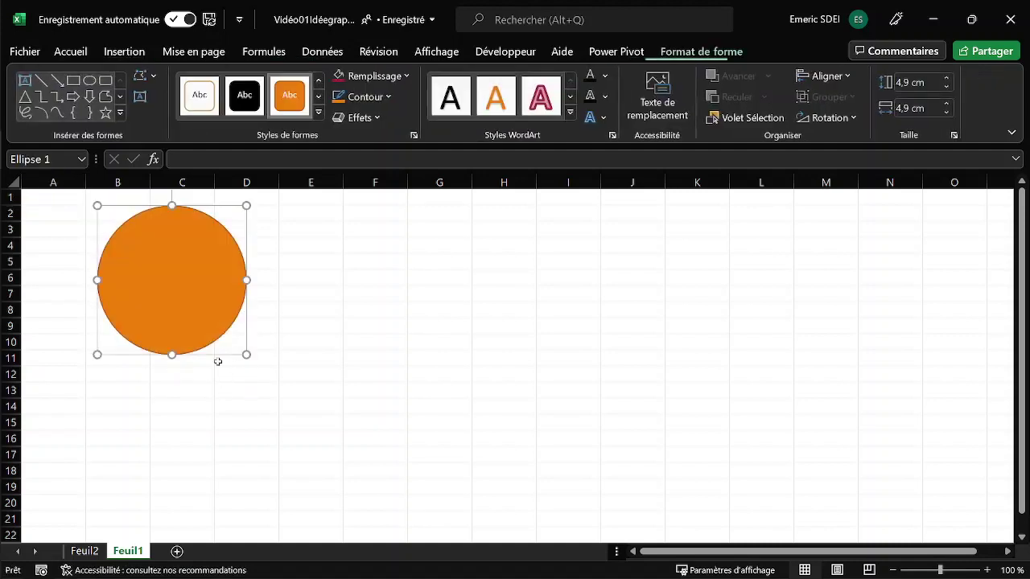
{"action": "left_click_drag", "start_coordinate": [203, 215], "coordinate": [182, 231]}
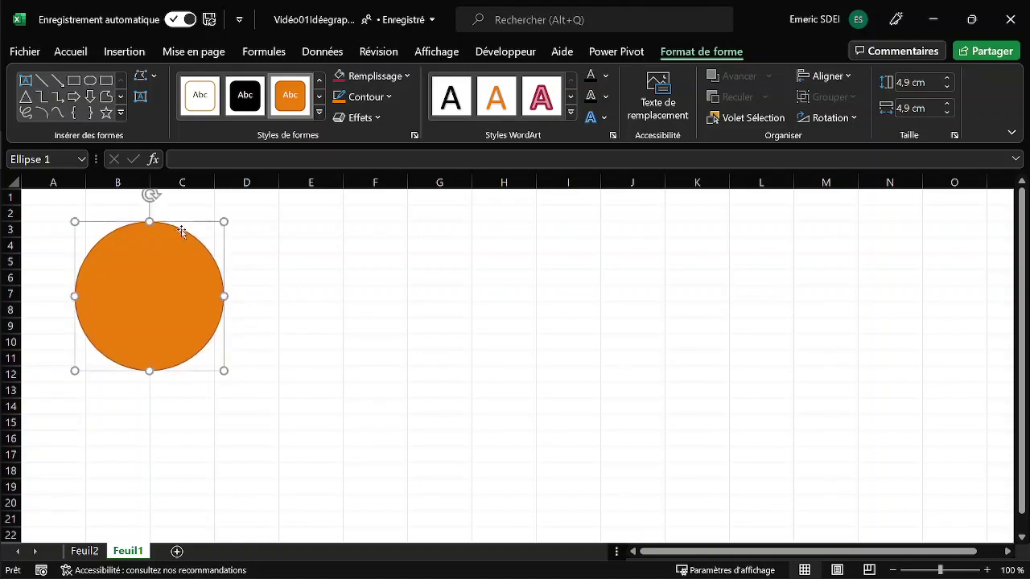
Step: Link the circle's text to the first department name with the formula =Feuil2!A7
{"action": "left_click", "coordinate": [205, 160]}
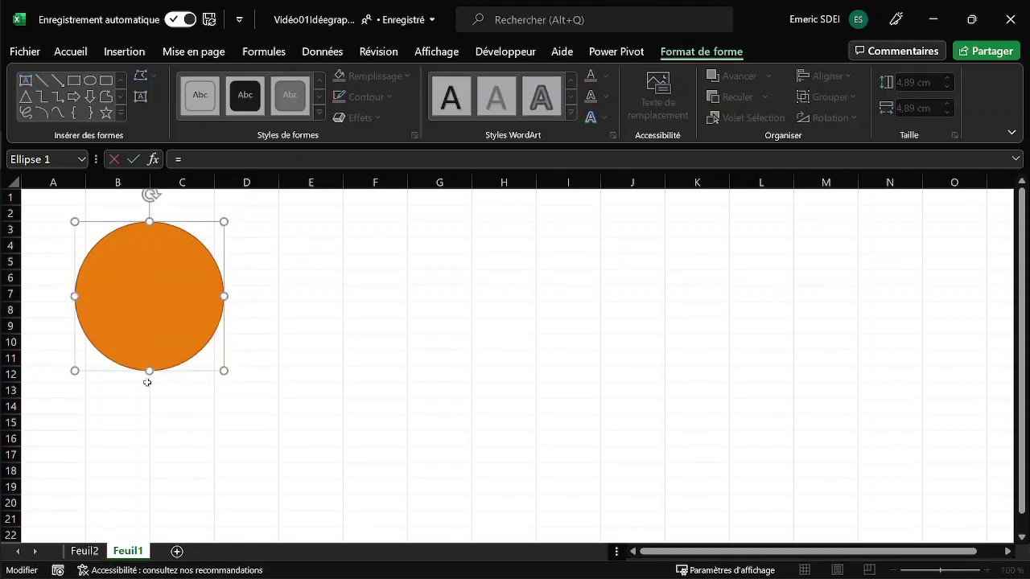
{"action": "left_click", "coordinate": [88, 552]}
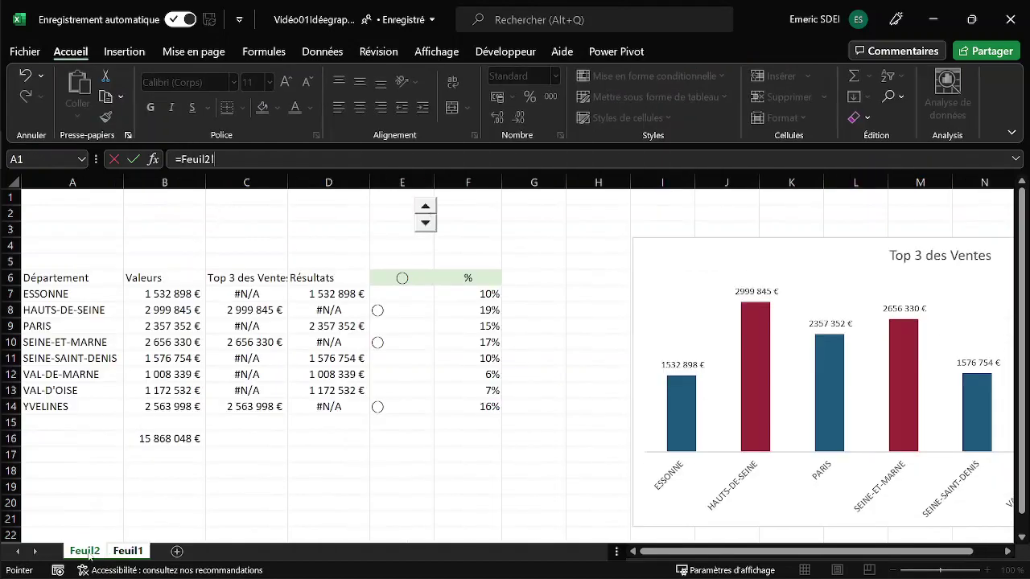
{"action": "left_click", "coordinate": [75, 295]}
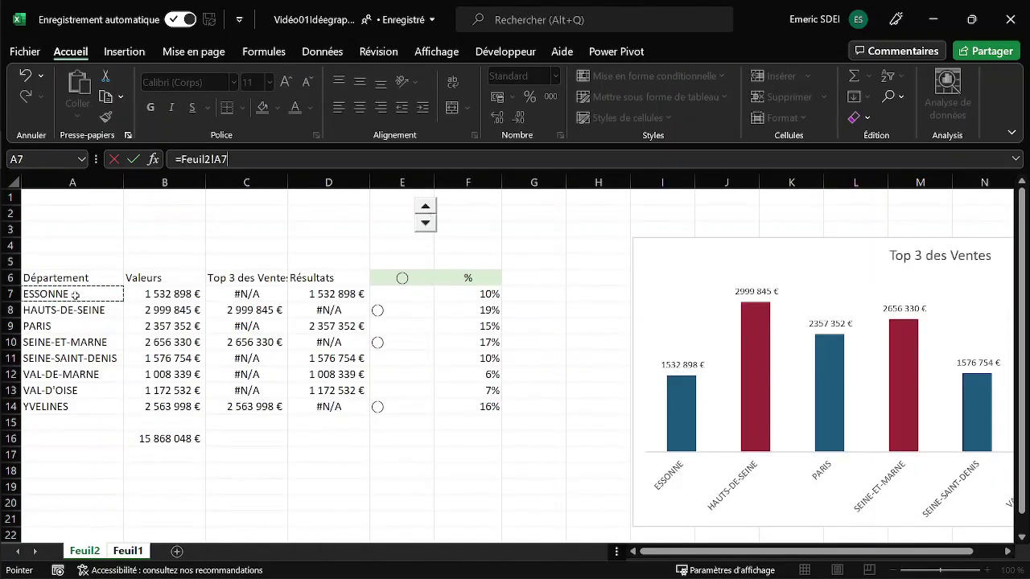
{"action": "key", "text": "Return"}
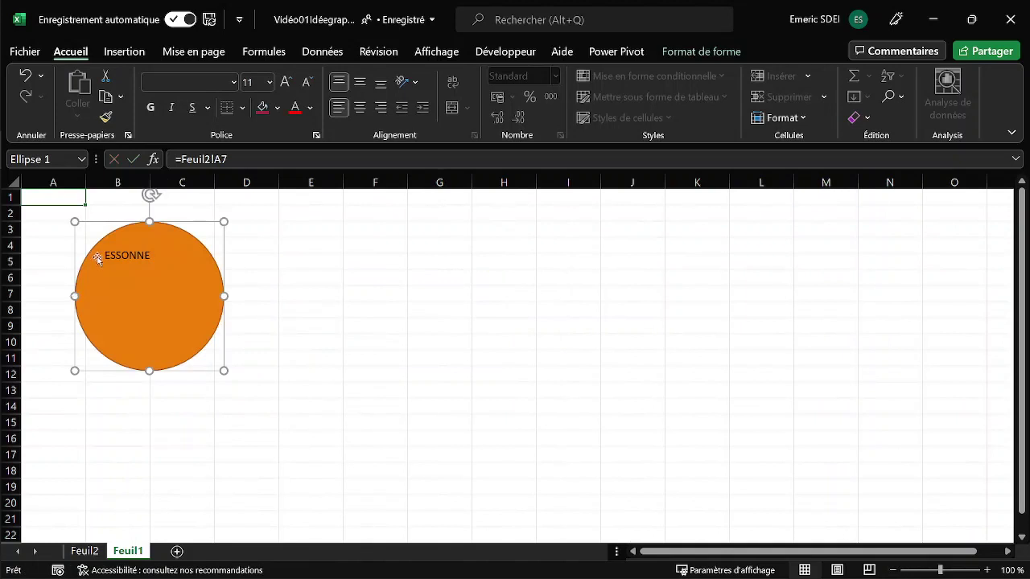
Step: Align the circle's text to the top and center, and color it Bleu foncé, Accentuation3, plus clair 80 %
{"action": "left_click", "coordinate": [360, 83]}
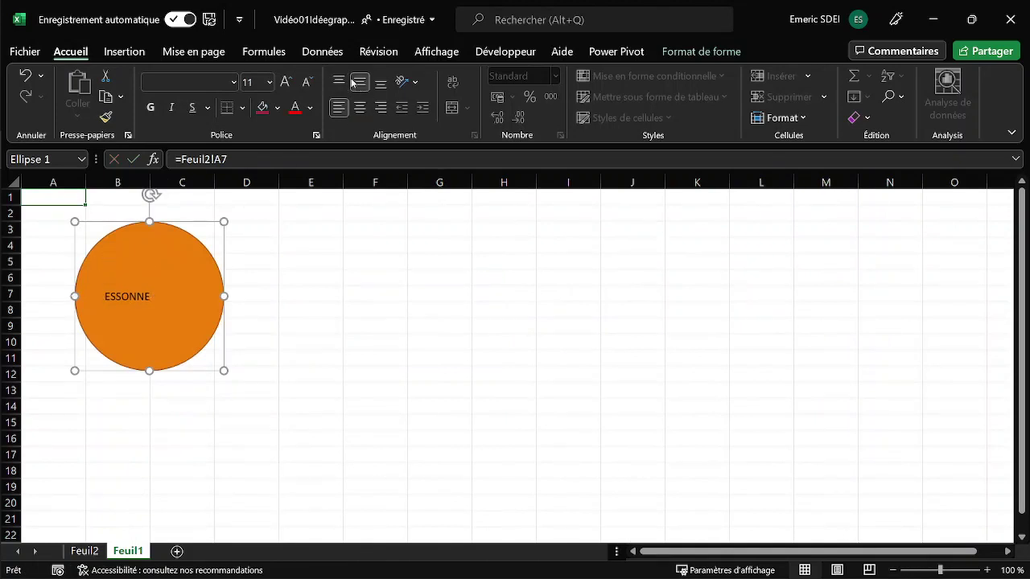
{"action": "left_click", "coordinate": [339, 82]}
{"action": "left_click", "coordinate": [359, 108]}
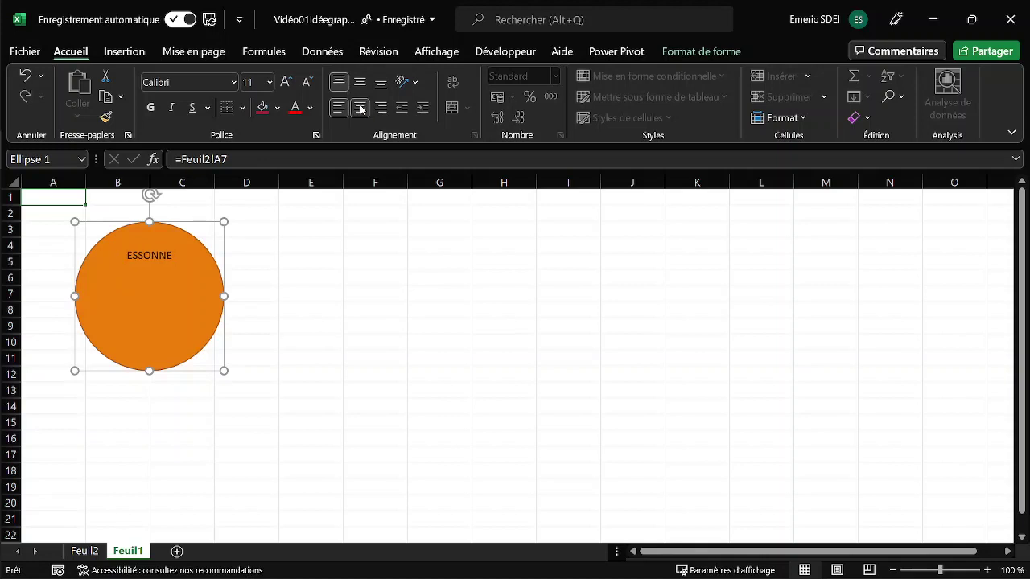
{"action": "left_click", "coordinate": [312, 110]}
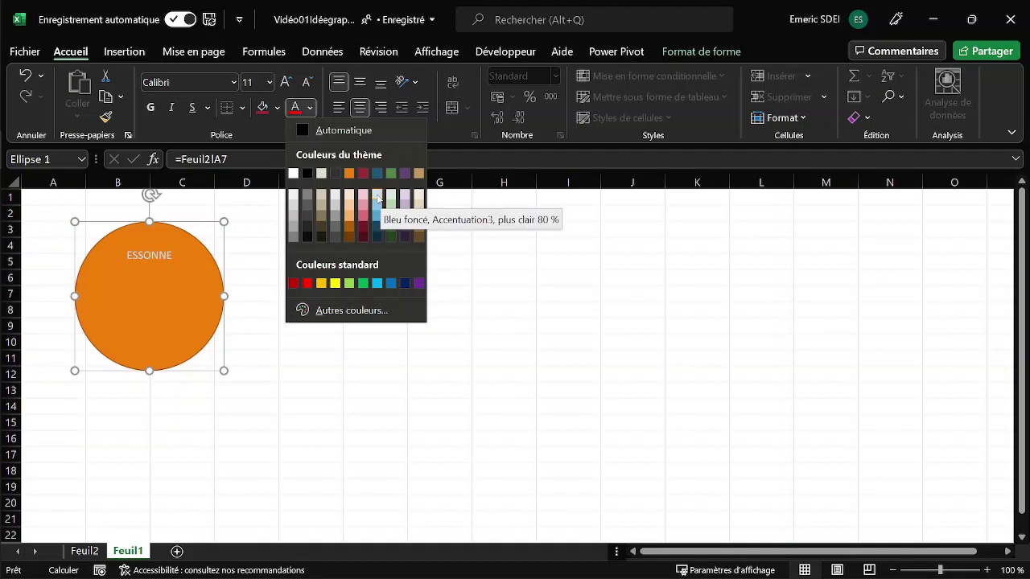
{"action": "key", "text": "Escape"}
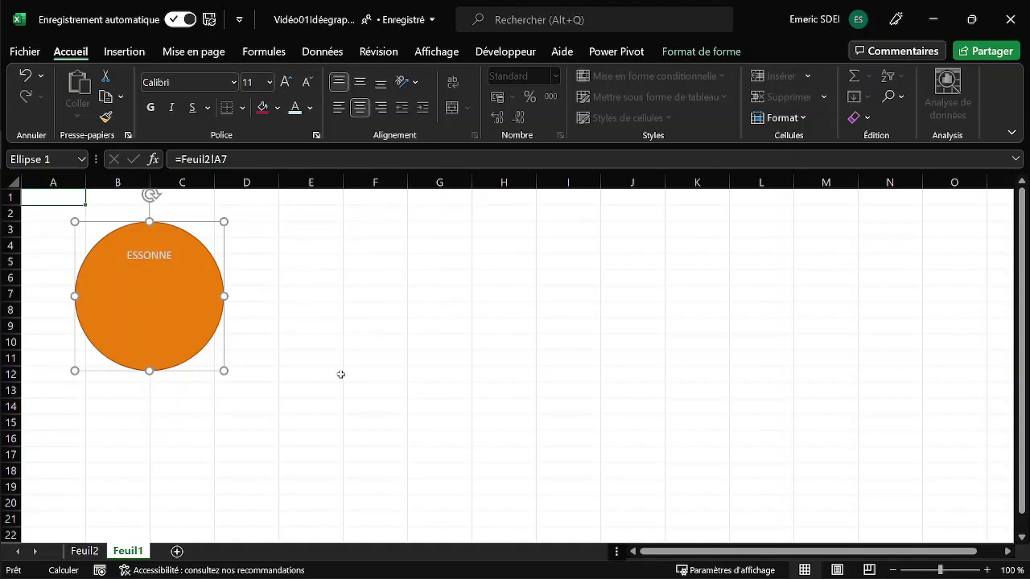
Step: Set the circle's solid fill to the darkest shade of the dark blue theme color
{"action": "double_click", "coordinate": [203, 256]}
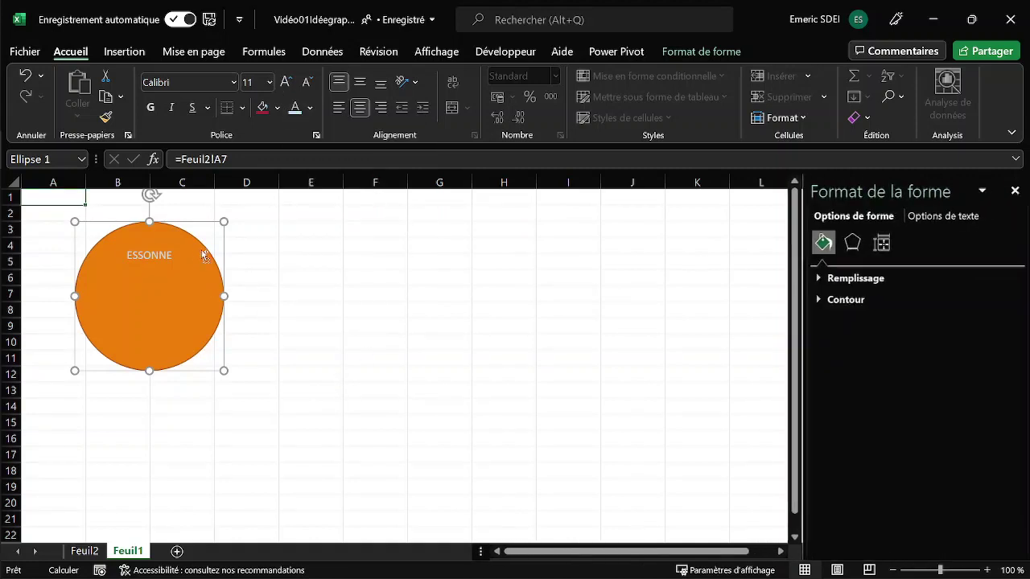
{"action": "left_click", "coordinate": [819, 280]}
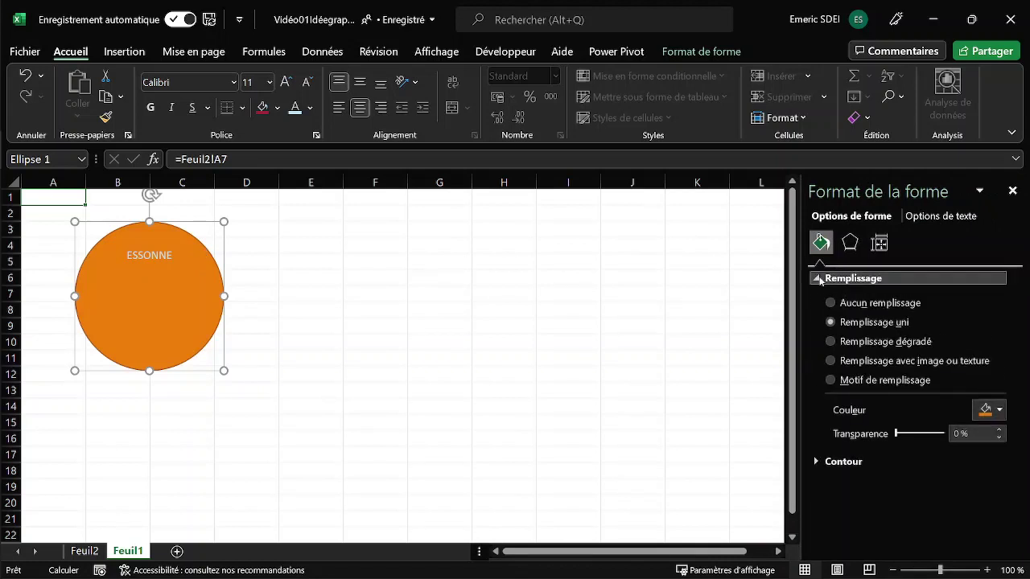
{"action": "left_click", "coordinate": [999, 410]}
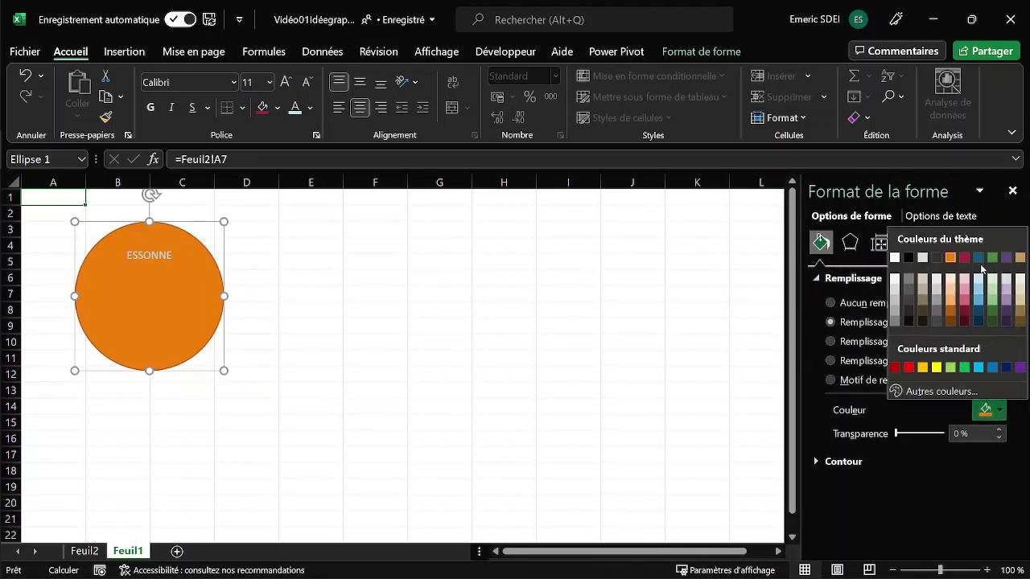
{"action": "left_click", "coordinate": [980, 322]}
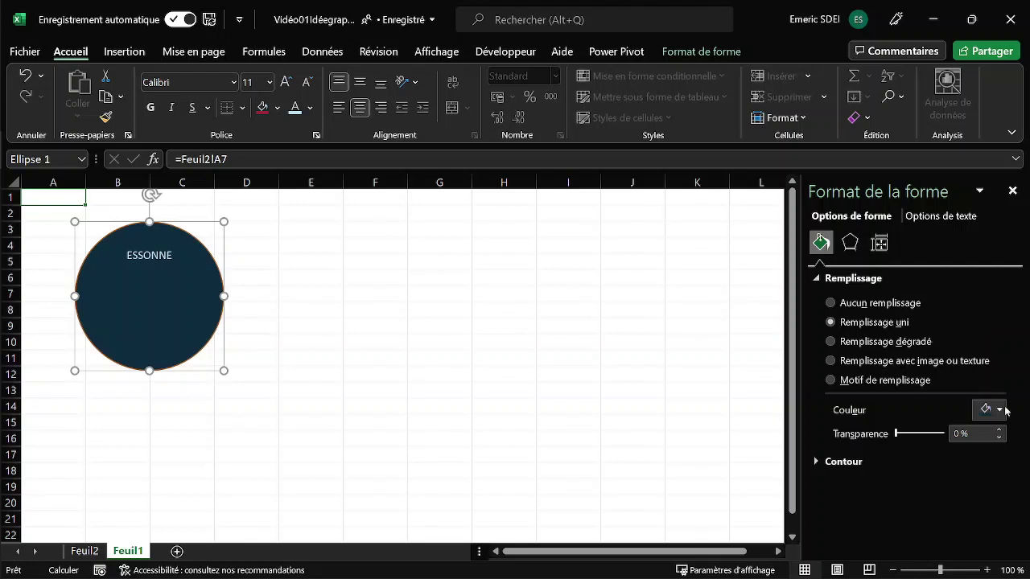
Step: Set the circle's solid outline to a lighter shade of the dark blue theme color and deselect the circle
{"action": "left_click", "coordinate": [831, 462]}
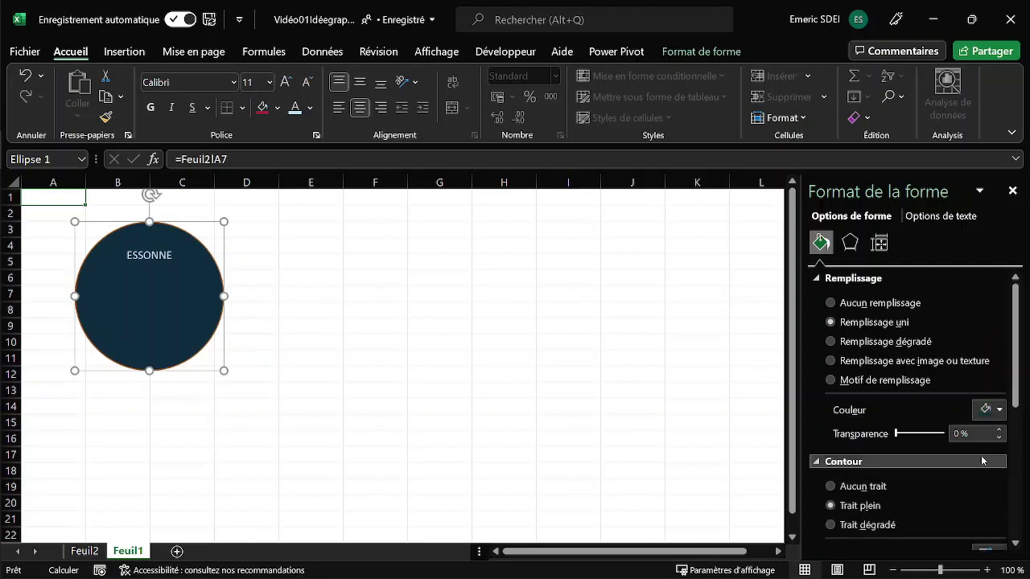
{"action": "scroll", "coordinate": [978, 459], "scroll_direction": "down", "scroll_amount": 3}
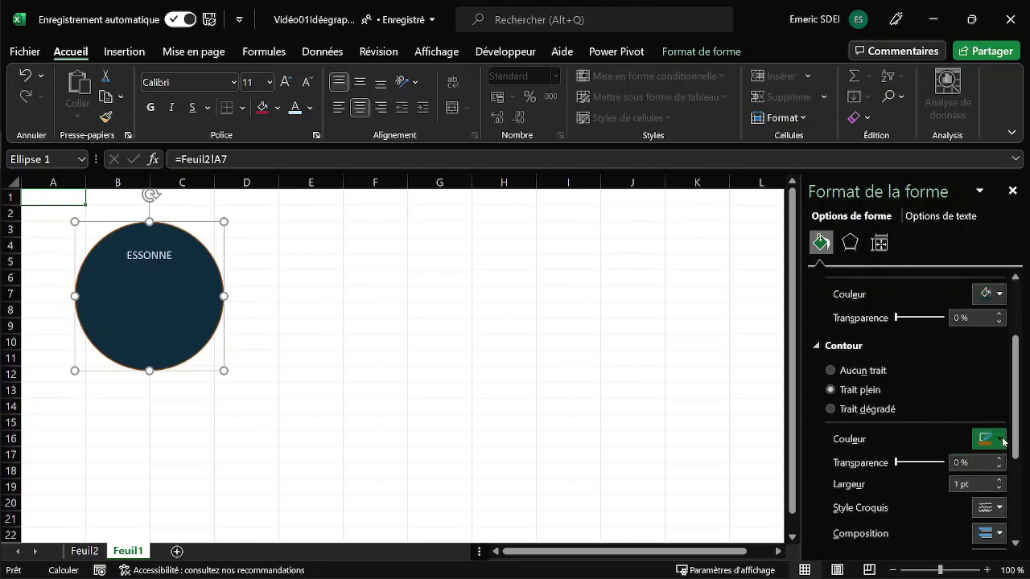
{"action": "left_click", "coordinate": [998, 439]}
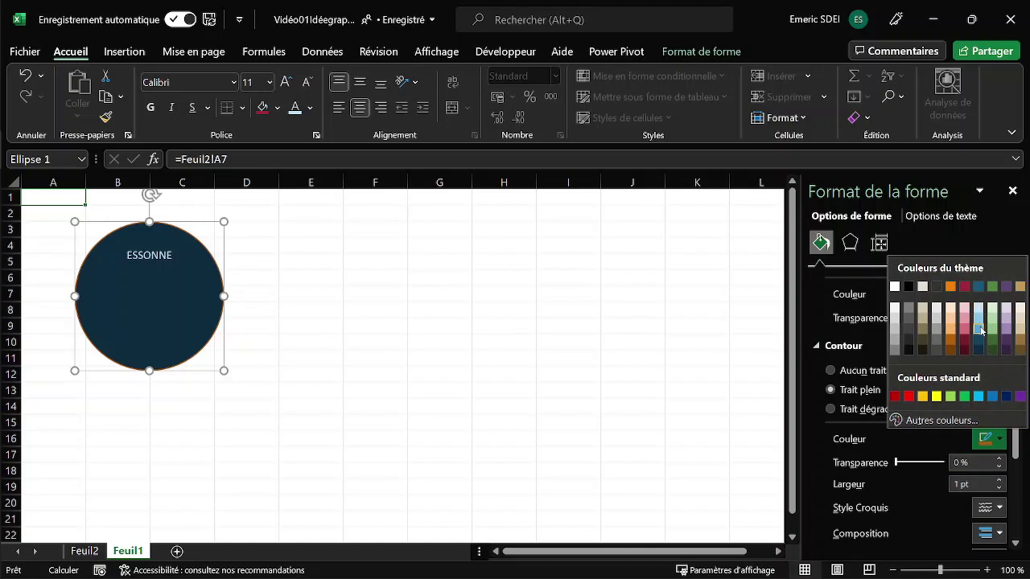
{"action": "left_click", "coordinate": [978, 330]}
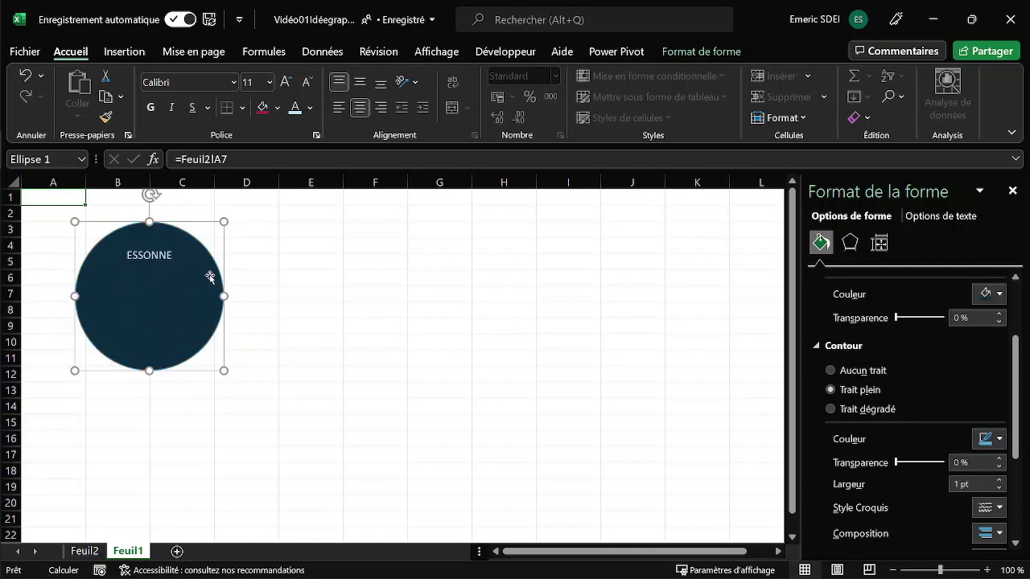
{"action": "left_click", "coordinate": [302, 242]}
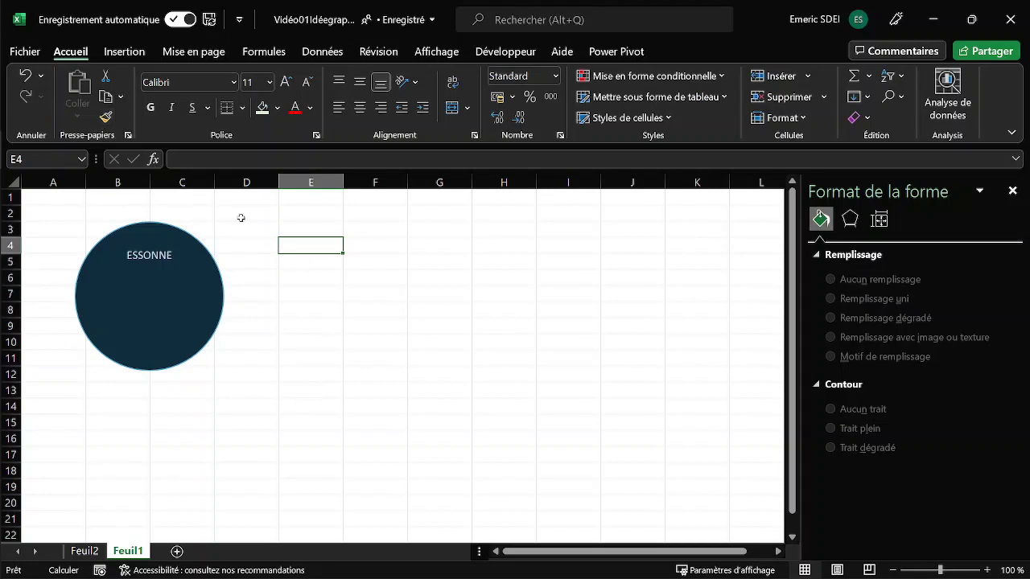
Step: Draw a square rectangle shape about 6.97 by 6.99 cm covering the ESSONNE circle on Feuil1
{"action": "left_click", "coordinate": [117, 207]}
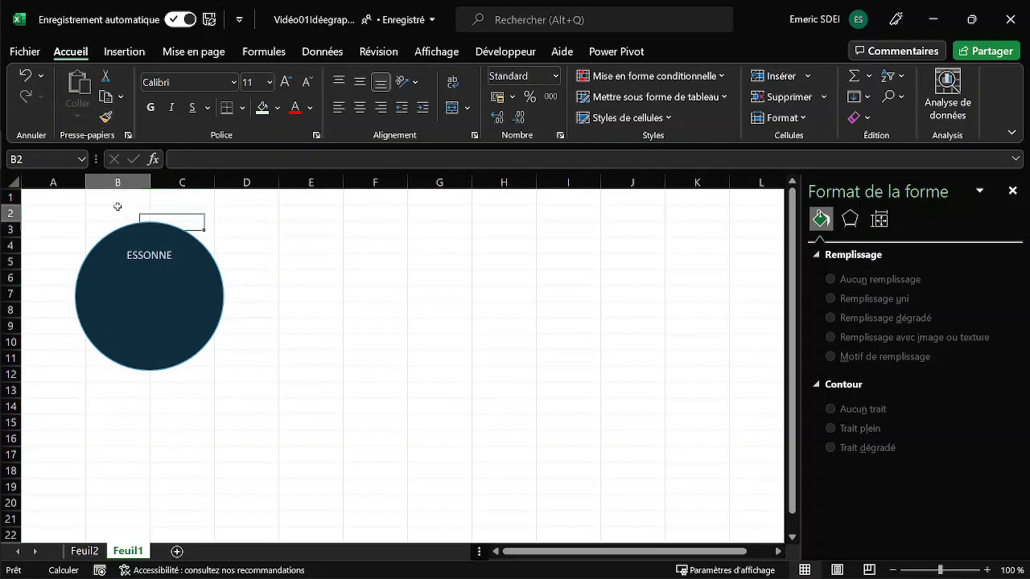
{"action": "left_click", "coordinate": [123, 51]}
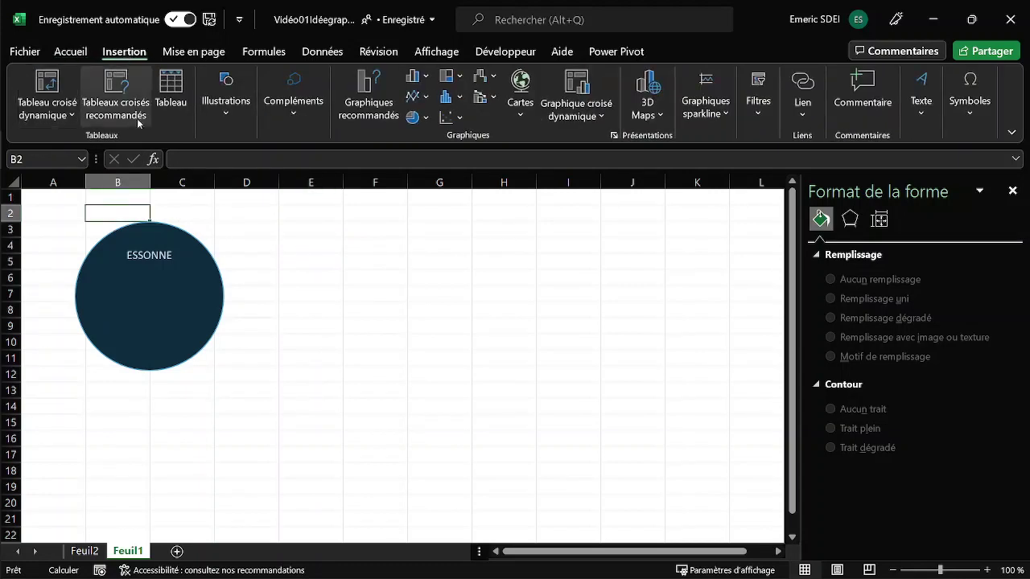
{"action": "left_click", "coordinate": [223, 114]}
{"action": "left_click", "coordinate": [254, 173]}
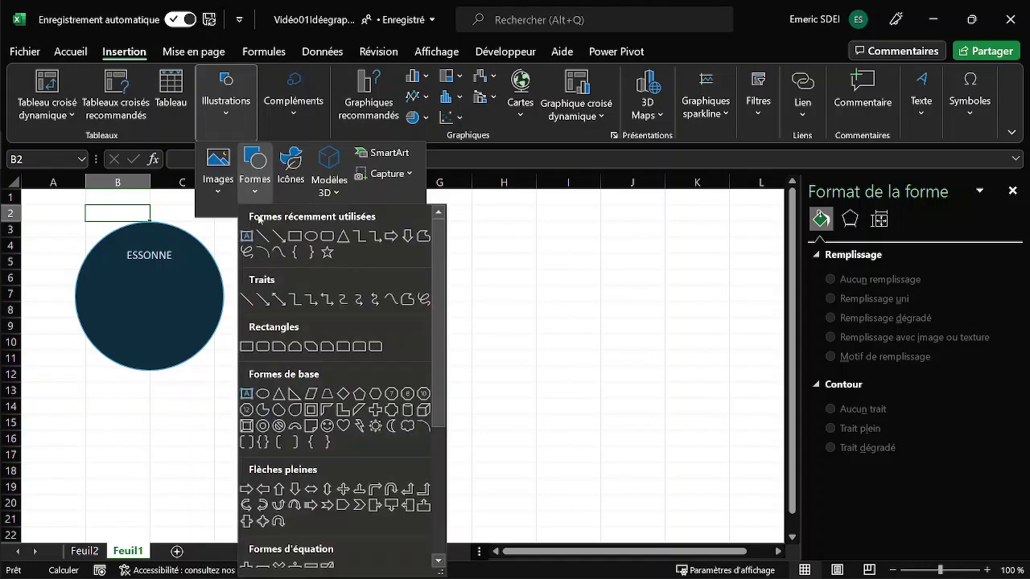
{"action": "left_click", "coordinate": [294, 236]}
{"action": "mouse_move", "coordinate": [53, 198]}
{"action": "left_mouse_down"}
{"action": "mouse_move", "coordinate": [87, 292]}
{"action": "mouse_move", "coordinate": [235, 387]}
{"action": "mouse_move", "coordinate": [244, 409]}
{"action": "mouse_move", "coordinate": [242, 400]}
{"action": "mouse_move", "coordinate": [262, 407]}
{"action": "mouse_move", "coordinate": [242, 392]}
{"action": "left_mouse_up"}
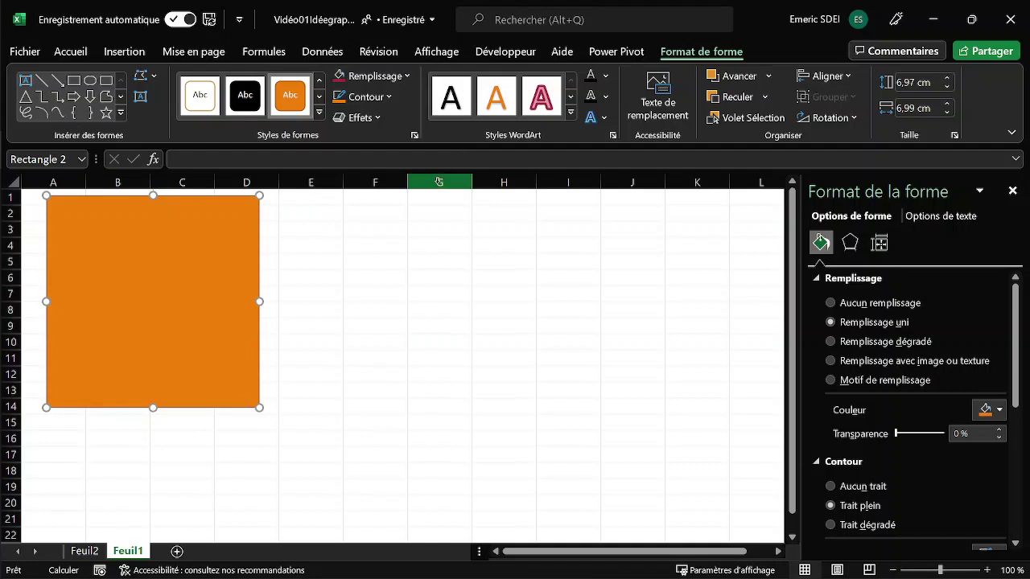
Step: Remove the outline and the fill from the new square
{"action": "left_click", "coordinate": [389, 98]}
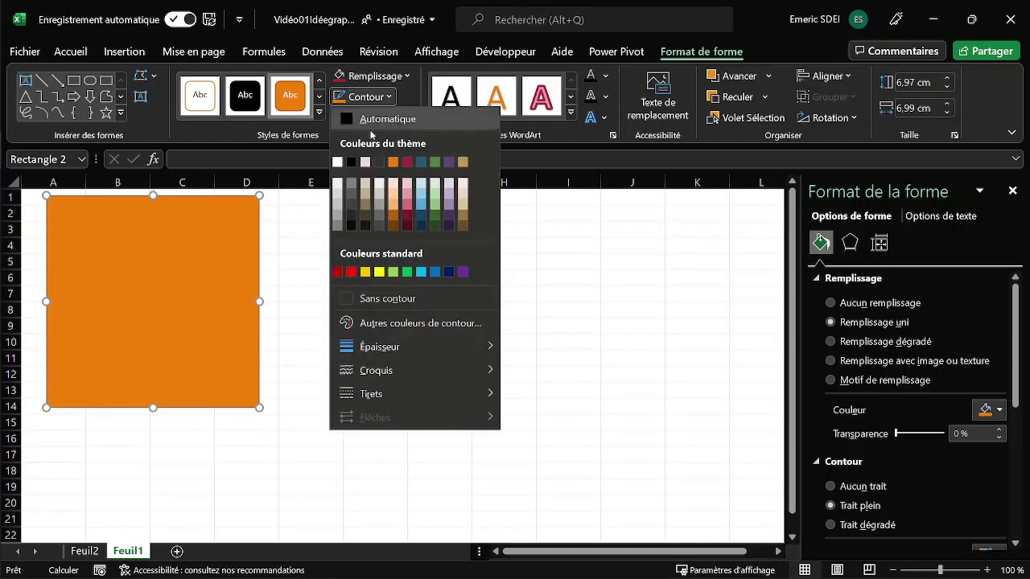
{"action": "left_click", "coordinate": [390, 299]}
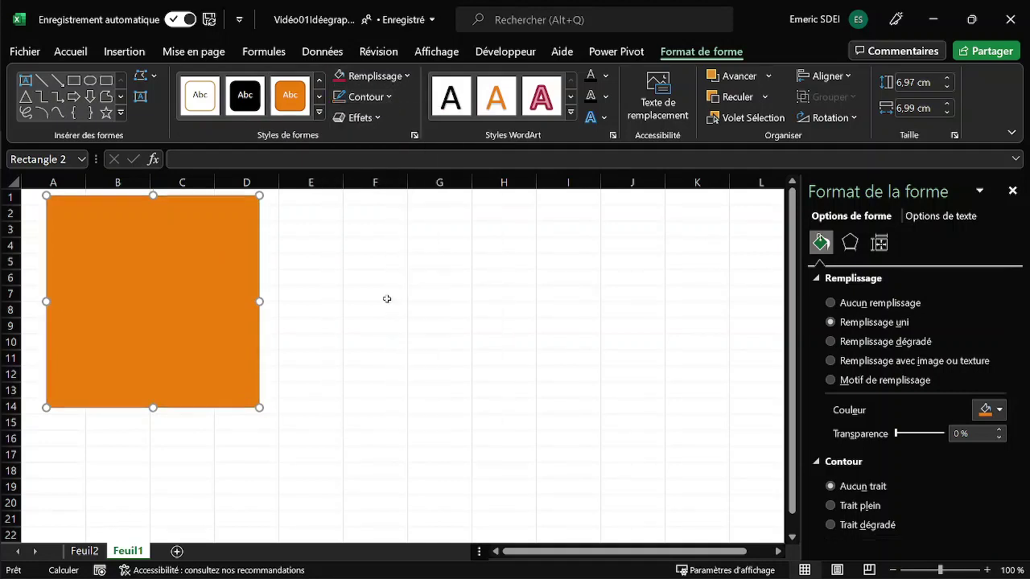
{"action": "left_click", "coordinate": [407, 78]}
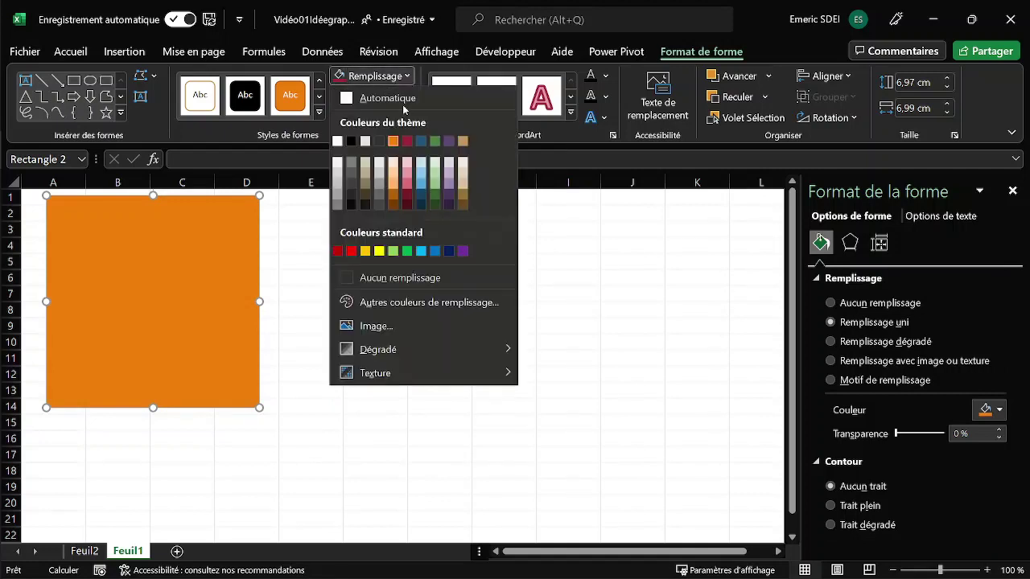
{"action": "left_click", "coordinate": [407, 280]}
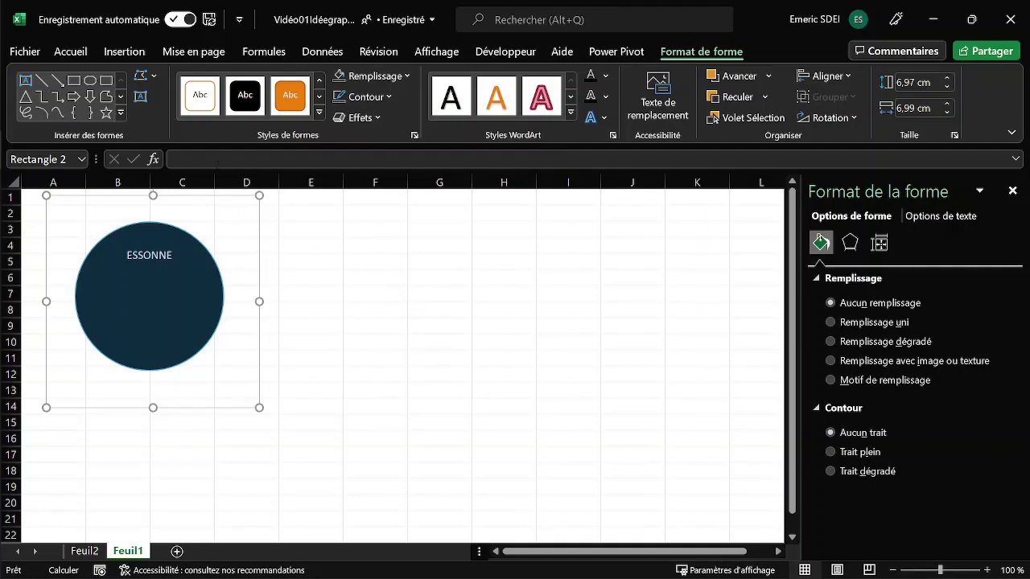
Step: Link the transparent square's text to the first department's circle symbol cell with the formula =Feuil2!E7
{"action": "left_click", "coordinate": [216, 160]}
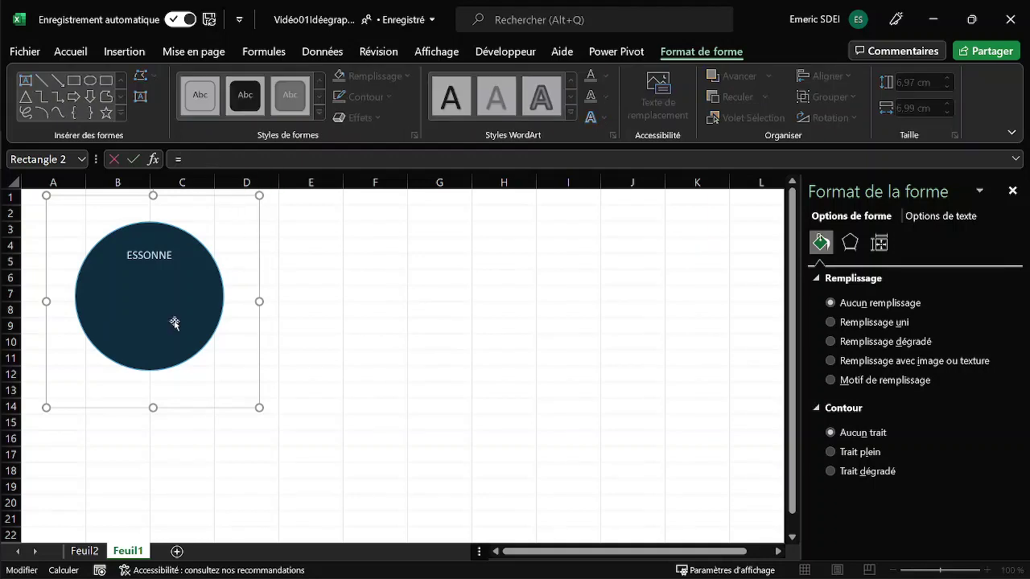
{"action": "type", "text": "="}
{"action": "left_click", "coordinate": [86, 551]}
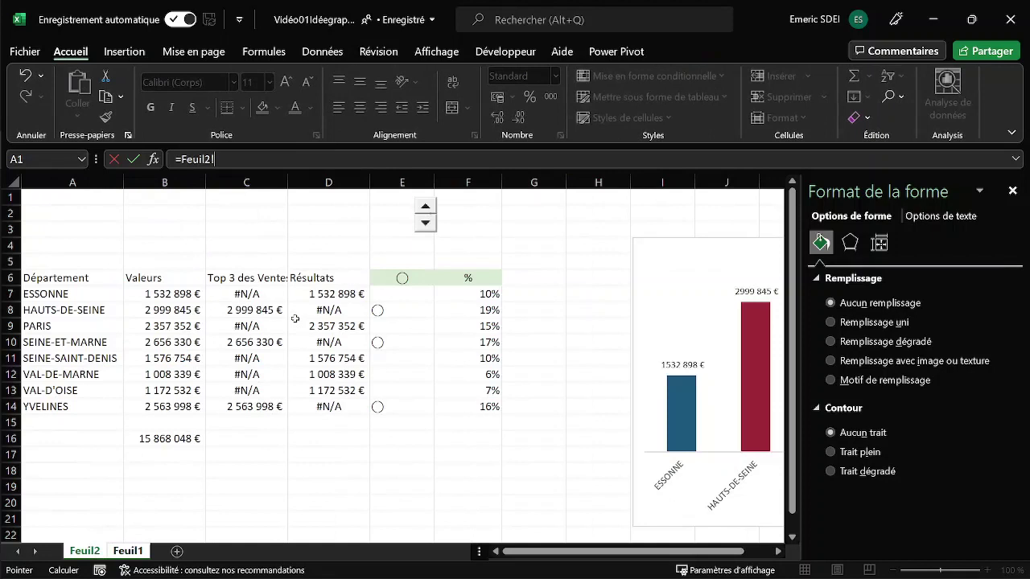
{"action": "left_click", "coordinate": [386, 293]}
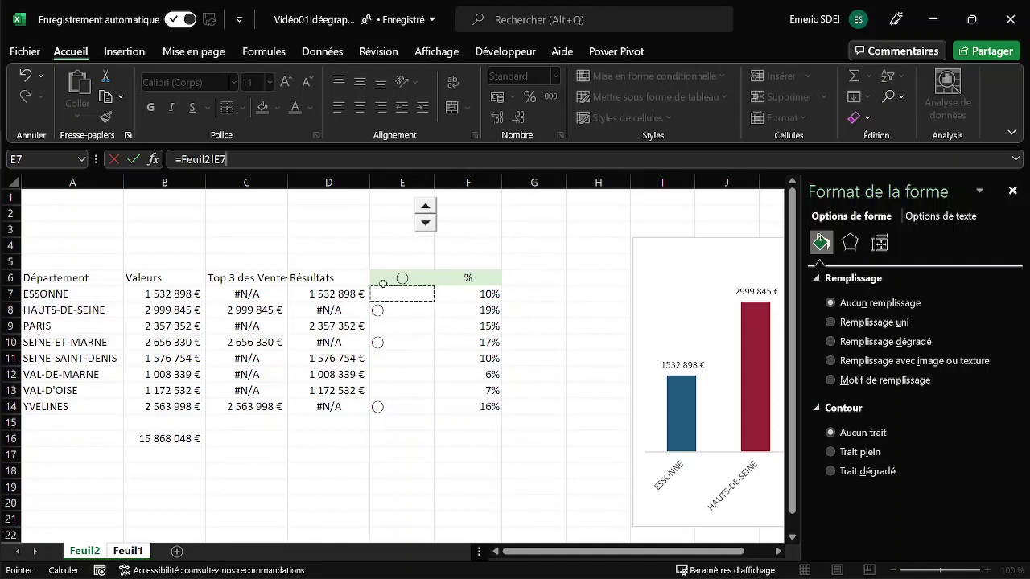
{"action": "key", "text": "Return"}
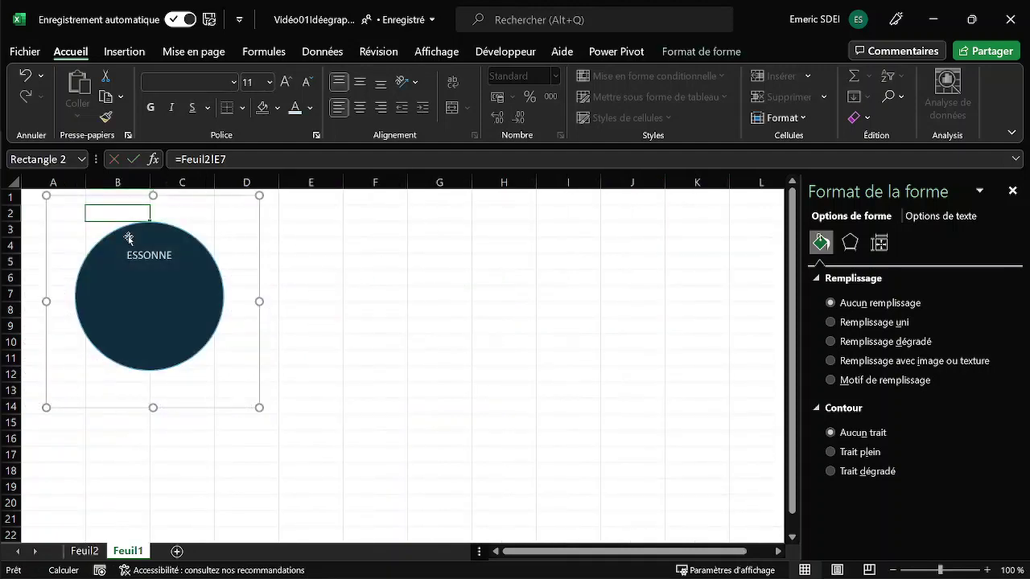
Step: On Feuil2, raise the top-sales count to 8 with the spin control, and return to Feuil1
{"action": "left_click", "coordinate": [83, 551]}
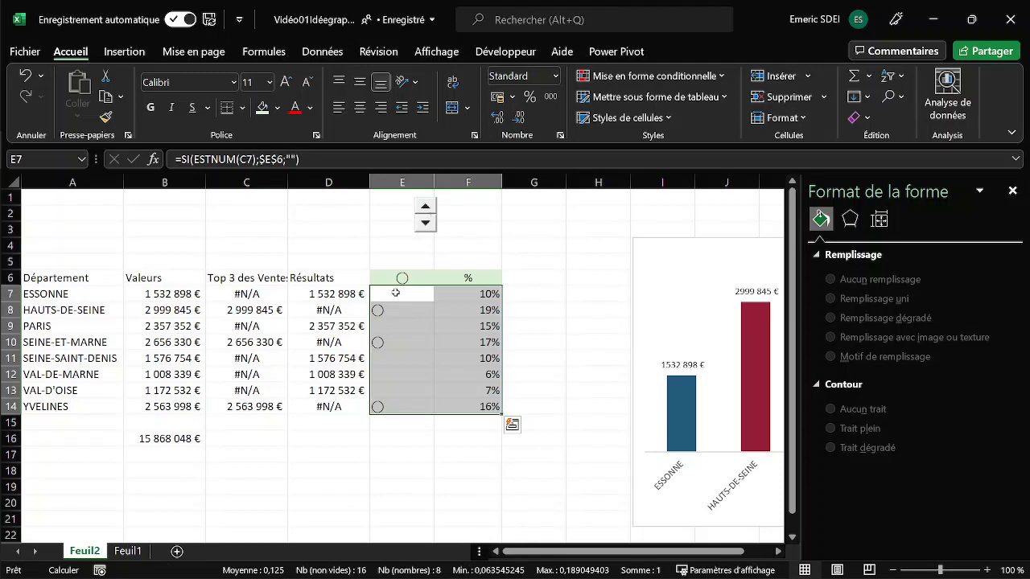
{"action": "left_click", "coordinate": [426, 206]}
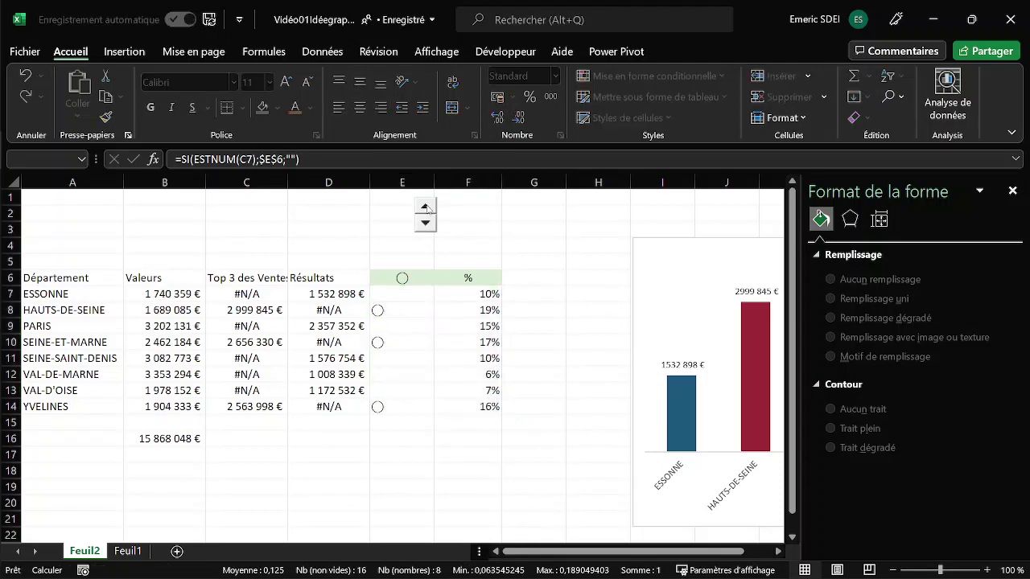
{"action": "left_click", "coordinate": [427, 207]}
{"action": "left_click", "coordinate": [426, 207]}
{"action": "left_click", "coordinate": [427, 207]}
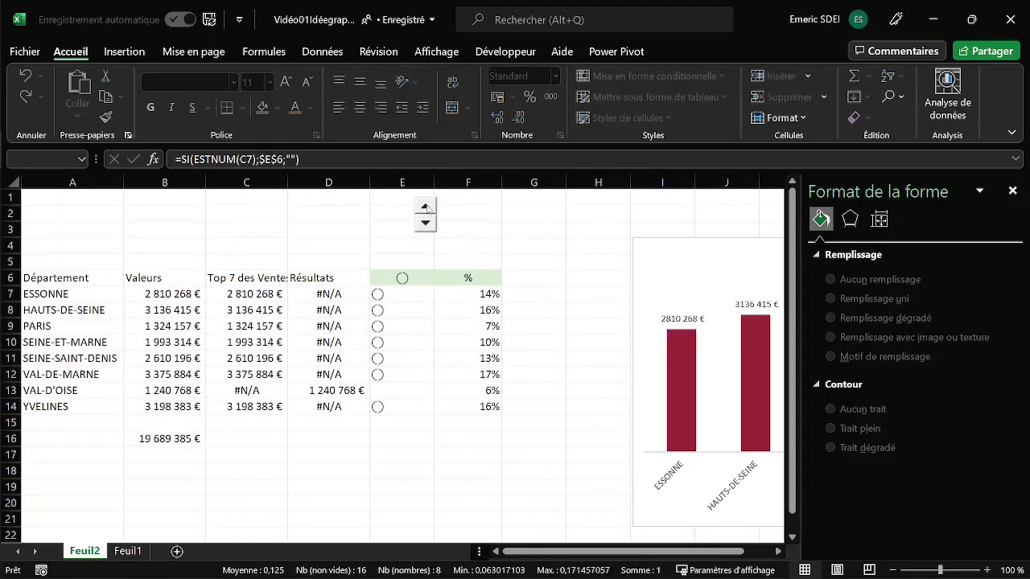
{"action": "left_click", "coordinate": [427, 206]}
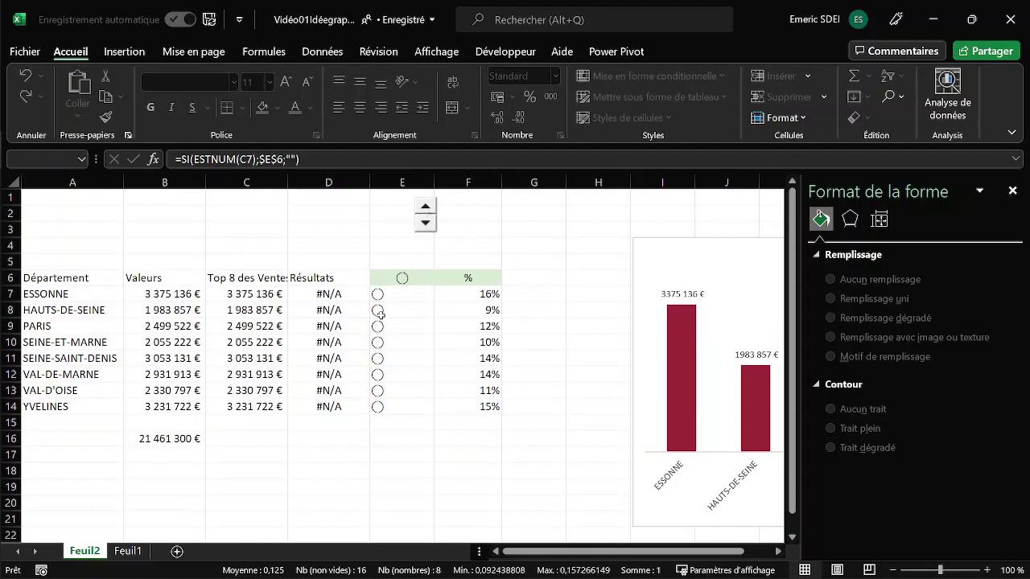
{"action": "left_click", "coordinate": [128, 551]}
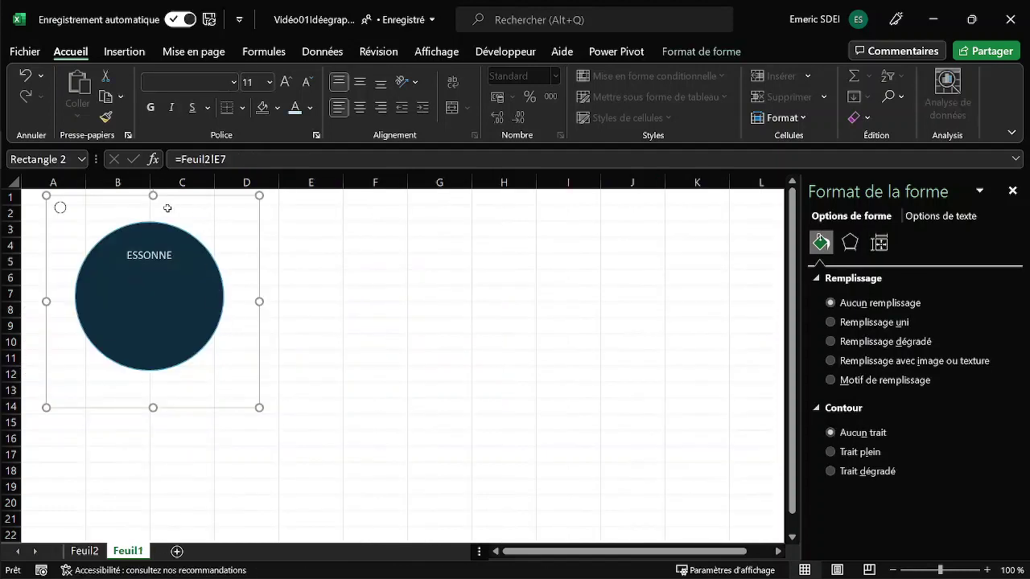
Step: Center the linked circle symbol vertically and horizontally in the square and enlarge its font size to 166
{"action": "left_click", "coordinate": [362, 84]}
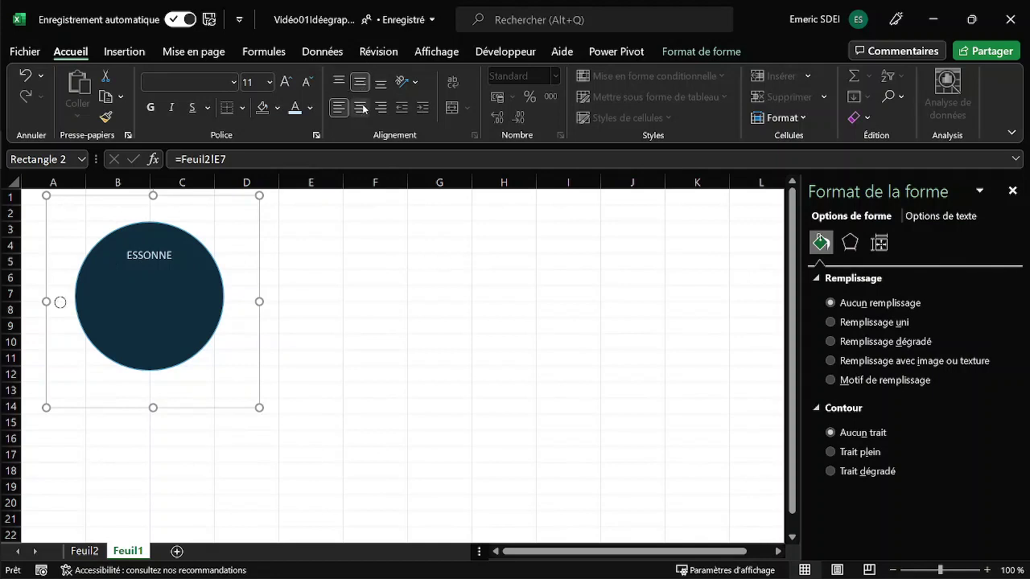
{"action": "left_click", "coordinate": [361, 109]}
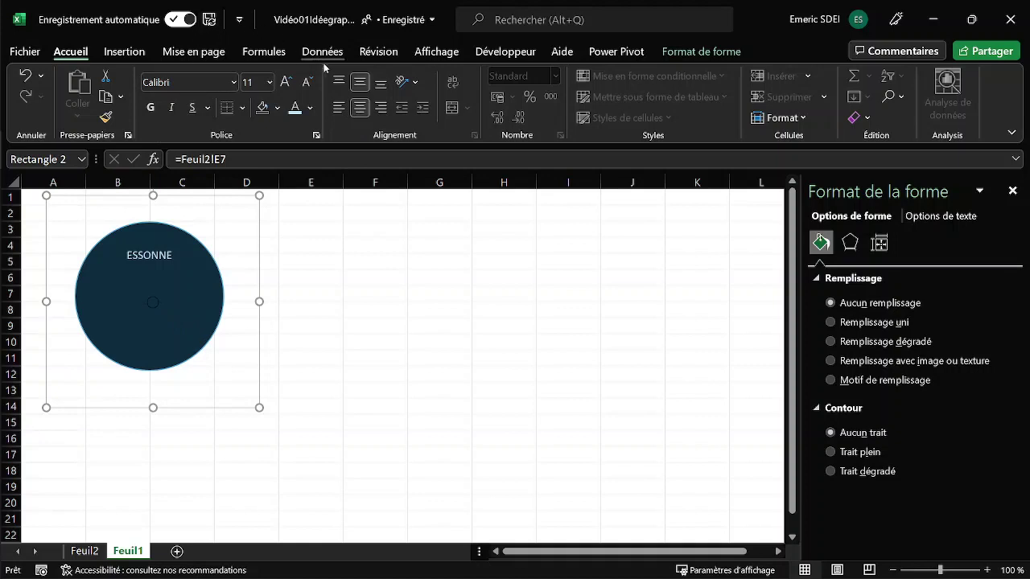
{"action": "left_click", "coordinate": [287, 83]}
{"action": "left_click", "coordinate": [287, 83]}
{"action": "left_click", "coordinate": [287, 83]}
{"action": "left_click", "coordinate": [287, 83]}
{"action": "left_click", "coordinate": [287, 82]}
{"action": "left_click", "coordinate": [287, 83]}
{"action": "left_click", "coordinate": [287, 83]}
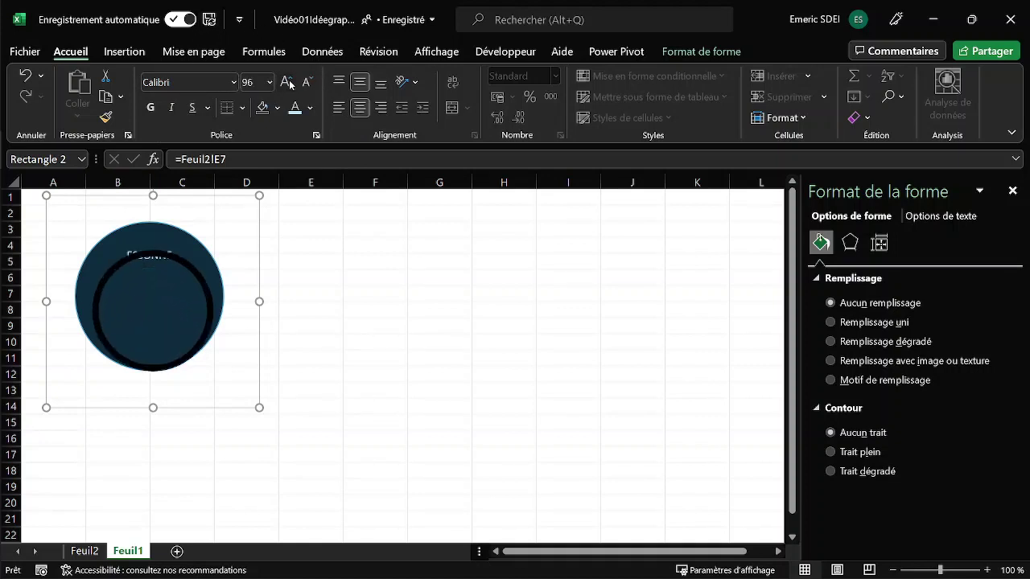
{"action": "left_click", "coordinate": [287, 83]}
{"action": "left_click", "coordinate": [287, 83]}
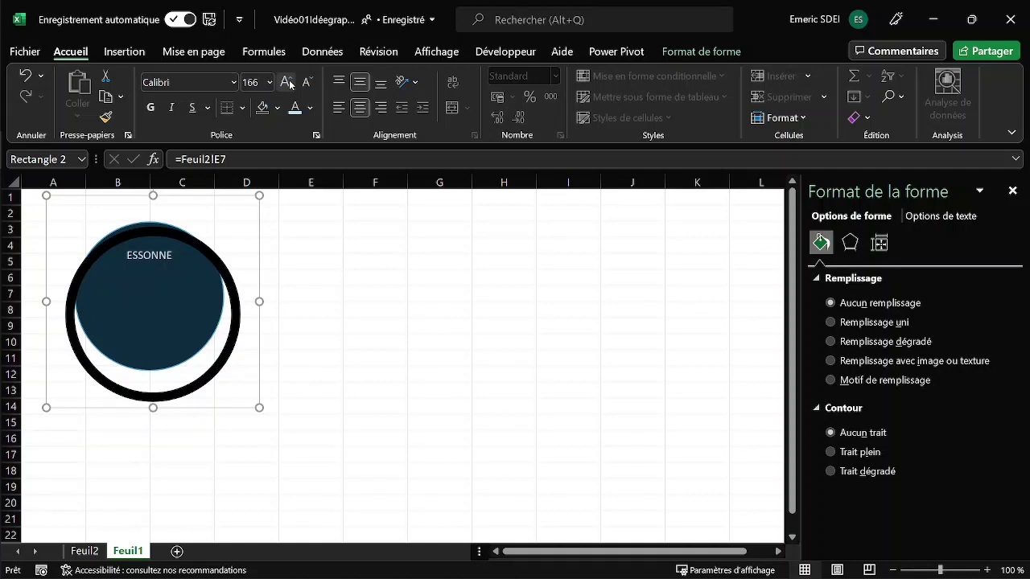
Step: Move the ring's square aside, shift the ESSONNE circle slightly down, and place the ring back concentrically around the circle
{"action": "left_click_drag", "start_coordinate": [166, 276], "coordinate": [167, 256]}
{"action": "left_click_drag", "start_coordinate": [225, 223], "coordinate": [442, 228]}
{"action": "left_click", "coordinate": [189, 294]}
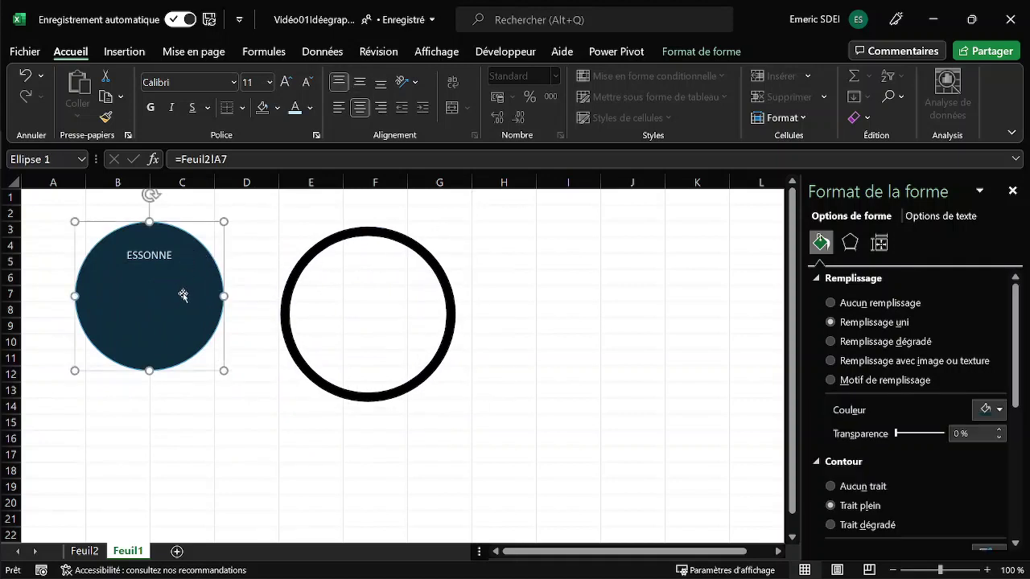
{"action": "left_click_drag", "start_coordinate": [184, 295], "coordinate": [183, 310]}
{"action": "left_click", "coordinate": [370, 260]}
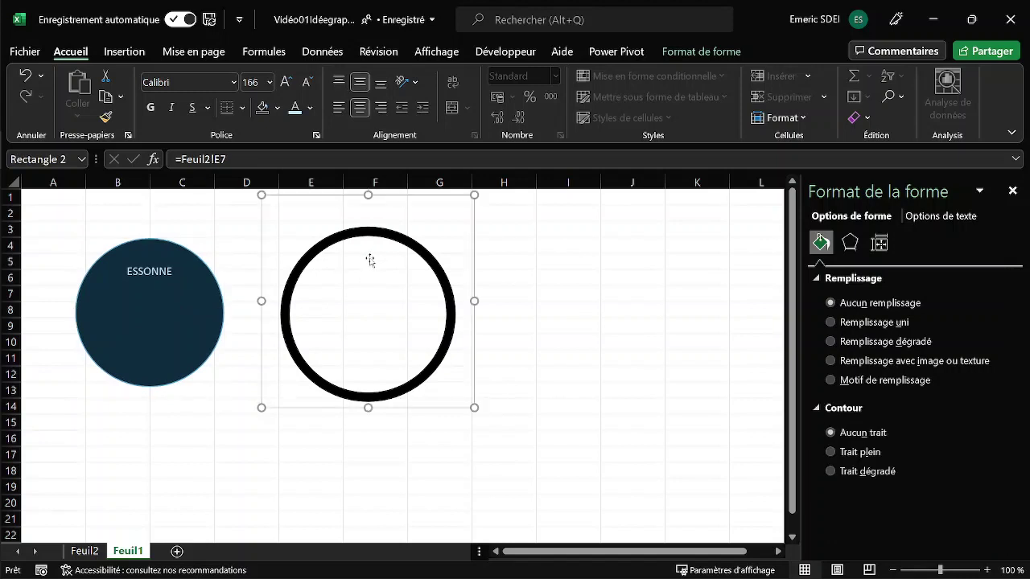
{"action": "left_click_drag", "start_coordinate": [371, 260], "coordinate": [154, 265]}
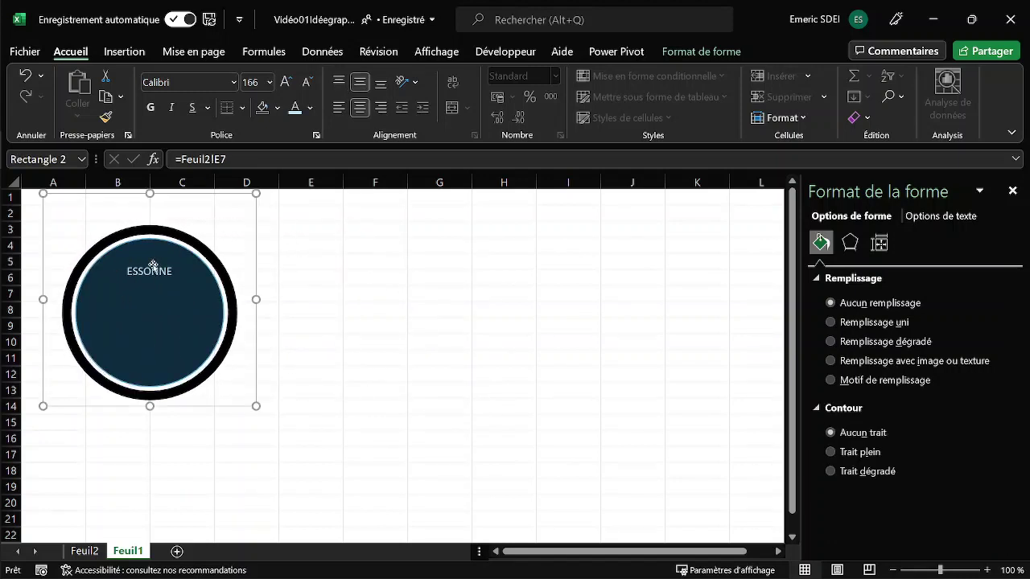
Step: Reduce the ring symbol's font size to 138 and align it with the edge of the ESSONNE circle
{"action": "left_click", "coordinate": [306, 84]}
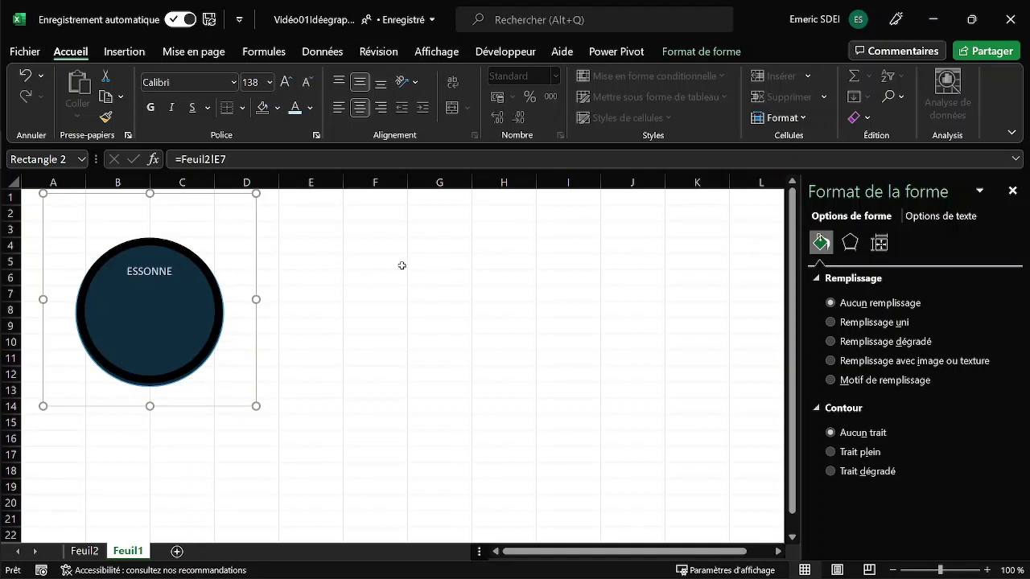
{"action": "left_click", "coordinate": [175, 320]}
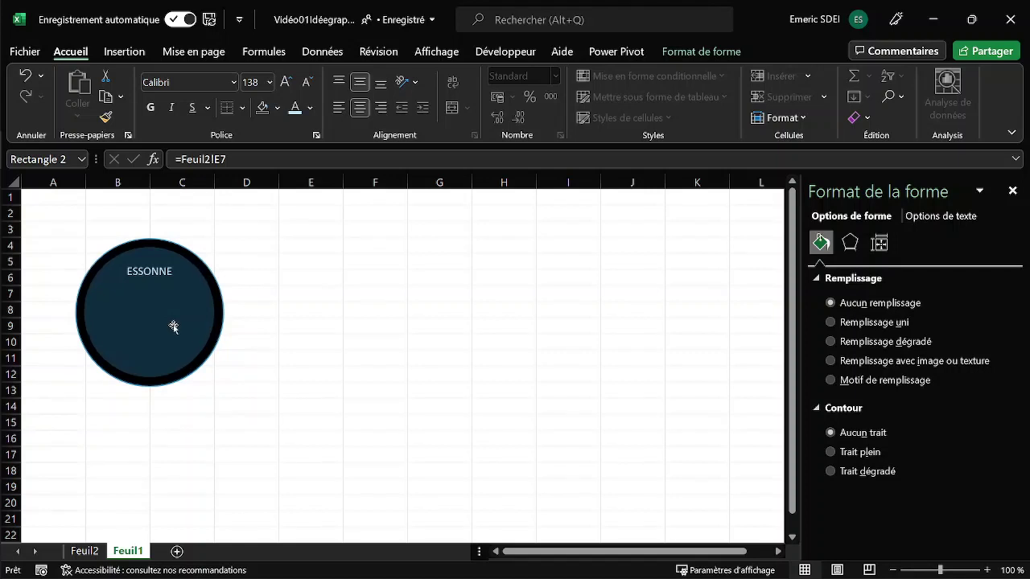
{"action": "left_click", "coordinate": [174, 327]}
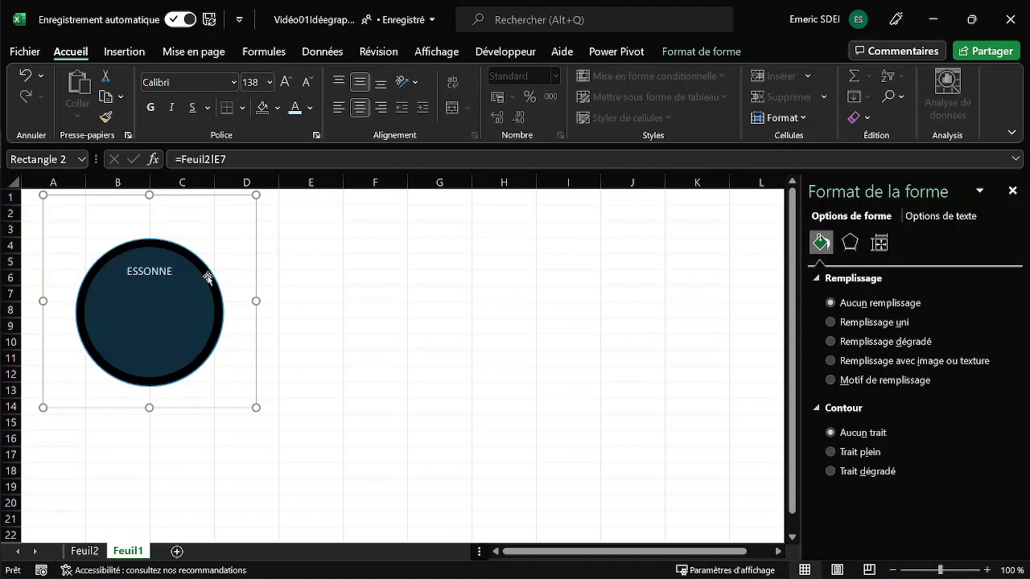
Step: Color the ring symbol Bleu foncé, Accentuation3, plus sombre 50 %, and give its text the blue glow from the third row of glow variations
{"action": "left_click", "coordinate": [310, 108]}
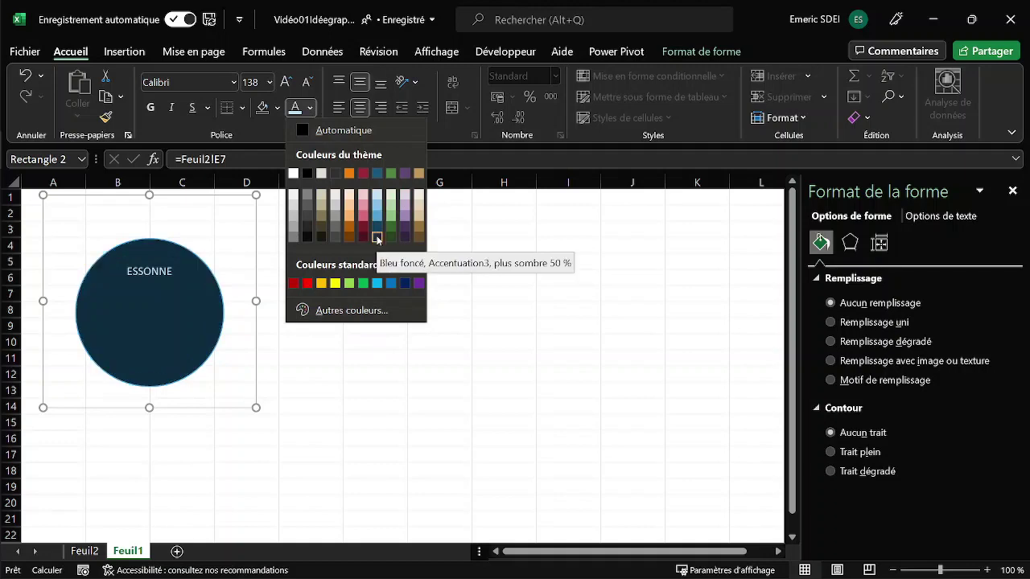
{"action": "left_click", "coordinate": [377, 236]}
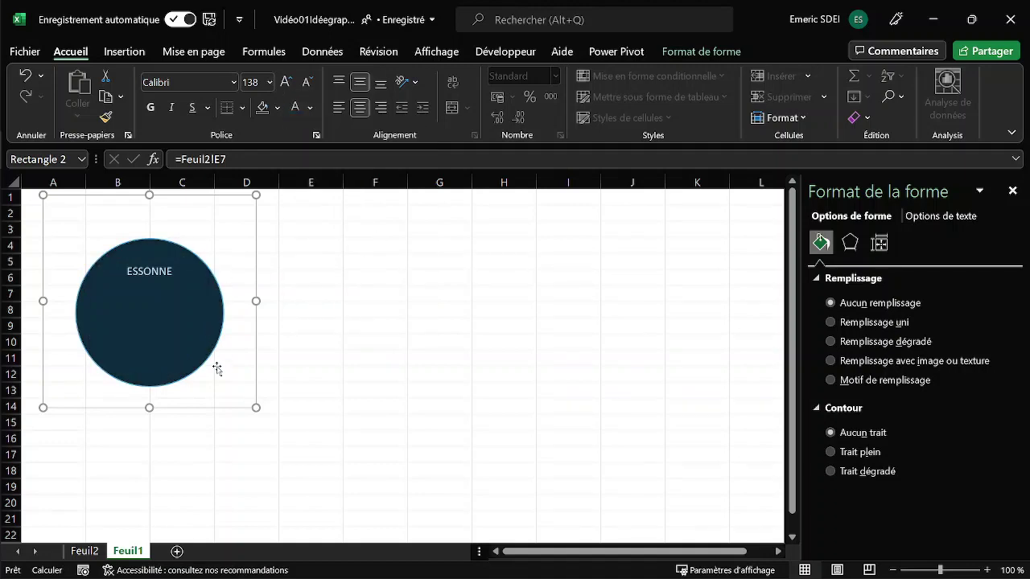
{"action": "left_click", "coordinate": [693, 54]}
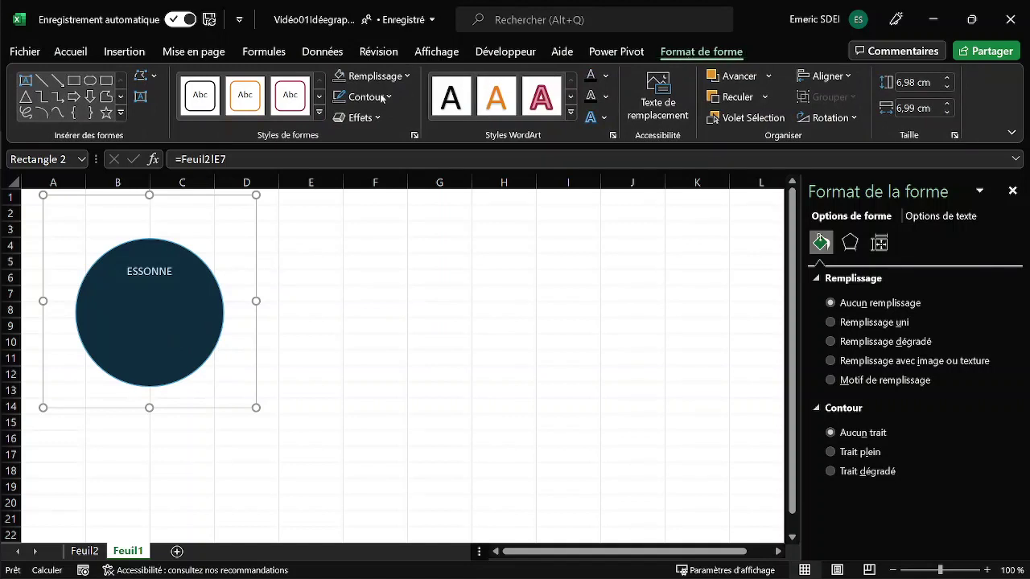
{"action": "left_click", "coordinate": [595, 119]}
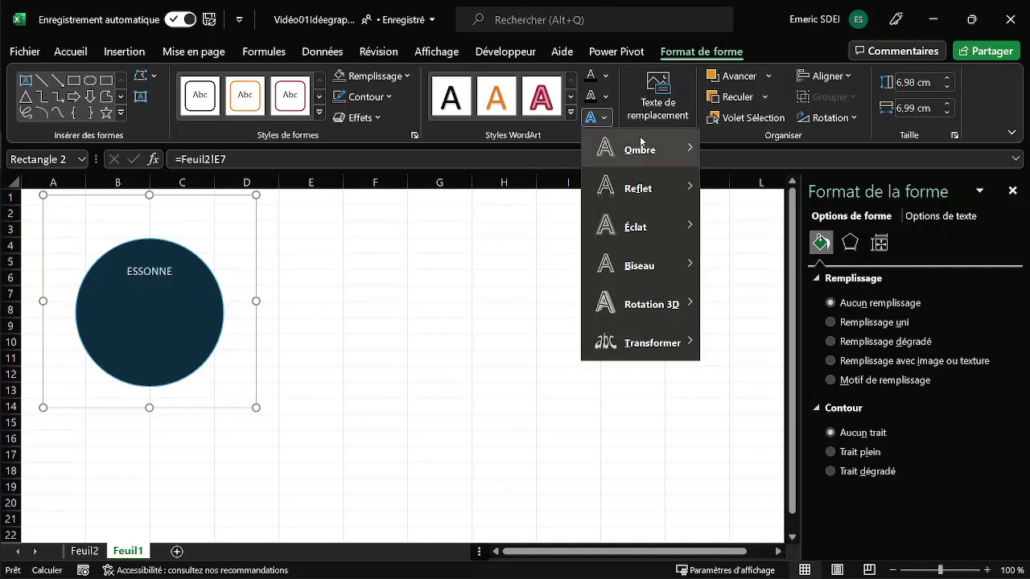
{"action": "mouse_move", "coordinate": [656, 233]}
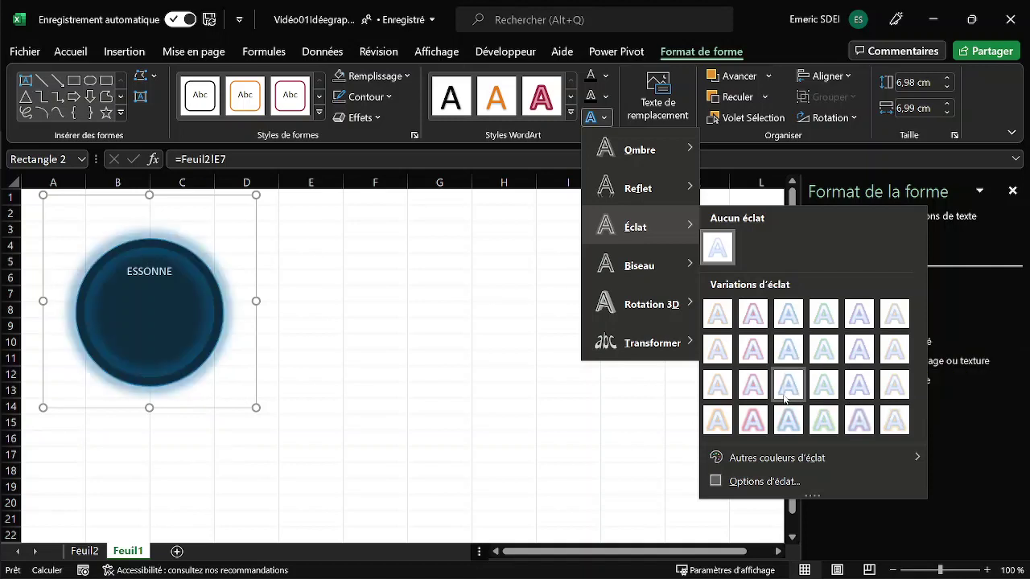
{"action": "left_click", "coordinate": [785, 396]}
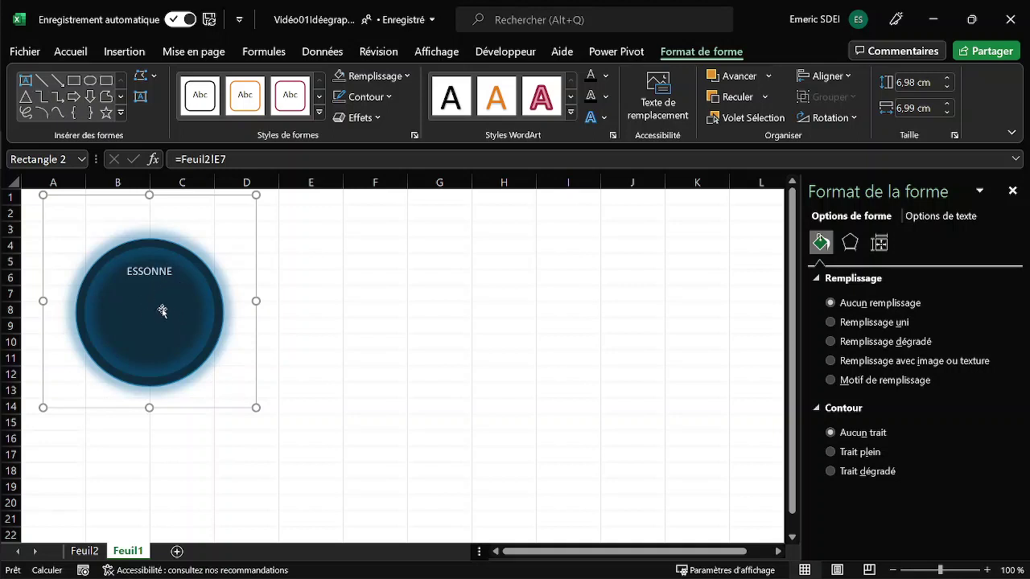
Step: Show the list of sheet objects and bring the ESSONNE circle forward, in front of the ring's square
{"action": "left_click", "coordinate": [70, 53]}
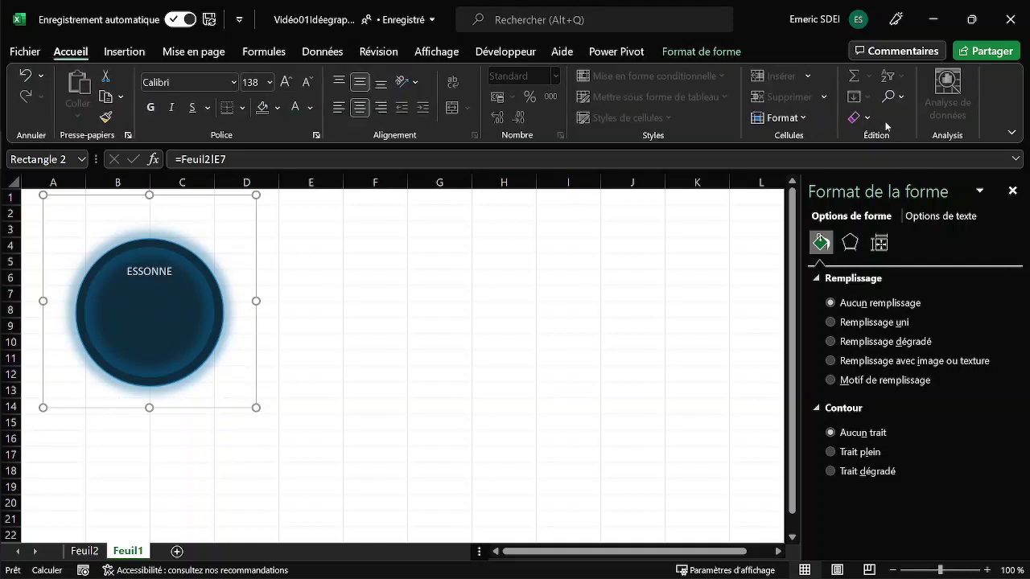
{"action": "left_click", "coordinate": [893, 97]}
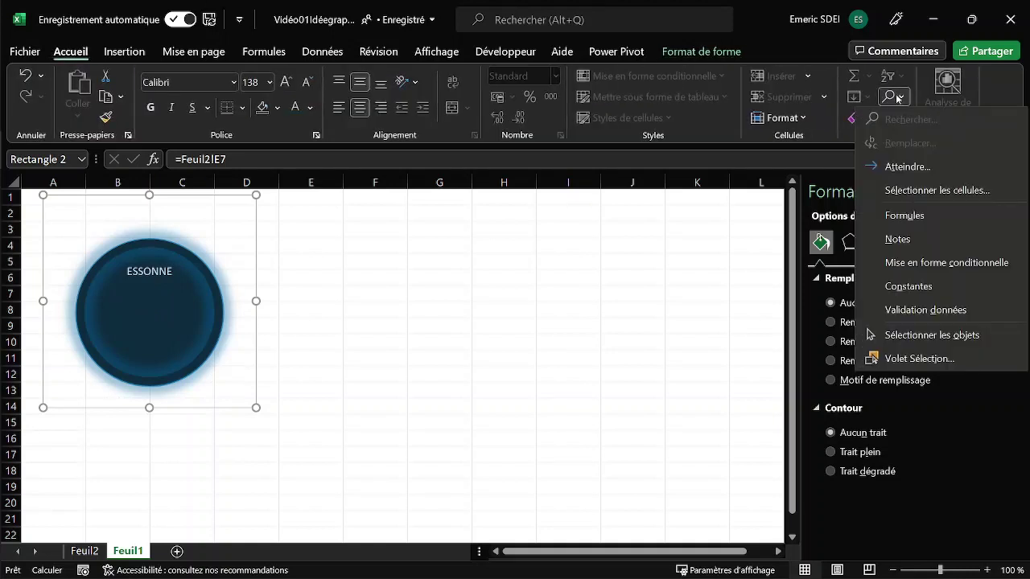
{"action": "left_click", "coordinate": [922, 362]}
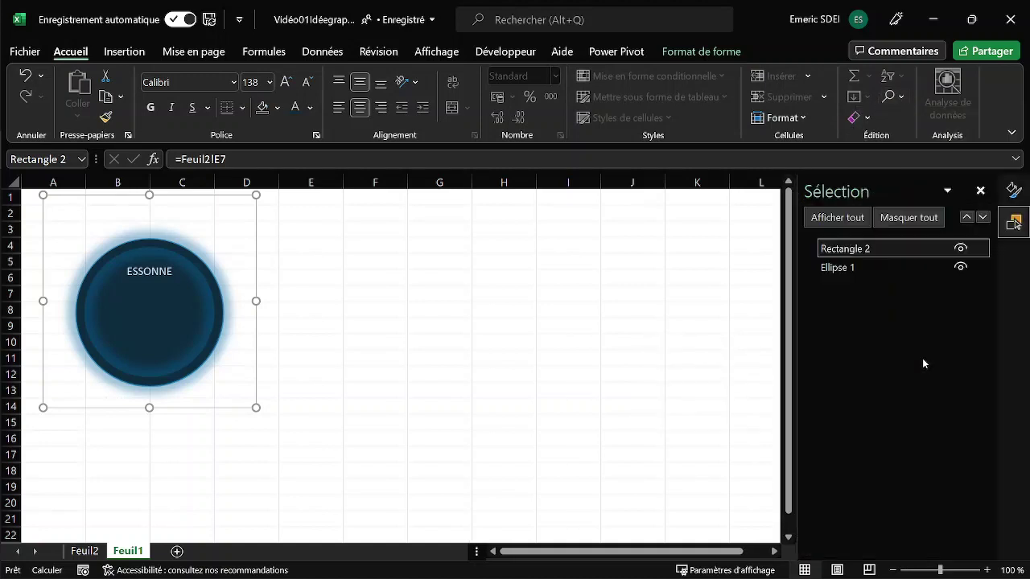
{"action": "left_click", "coordinate": [850, 272]}
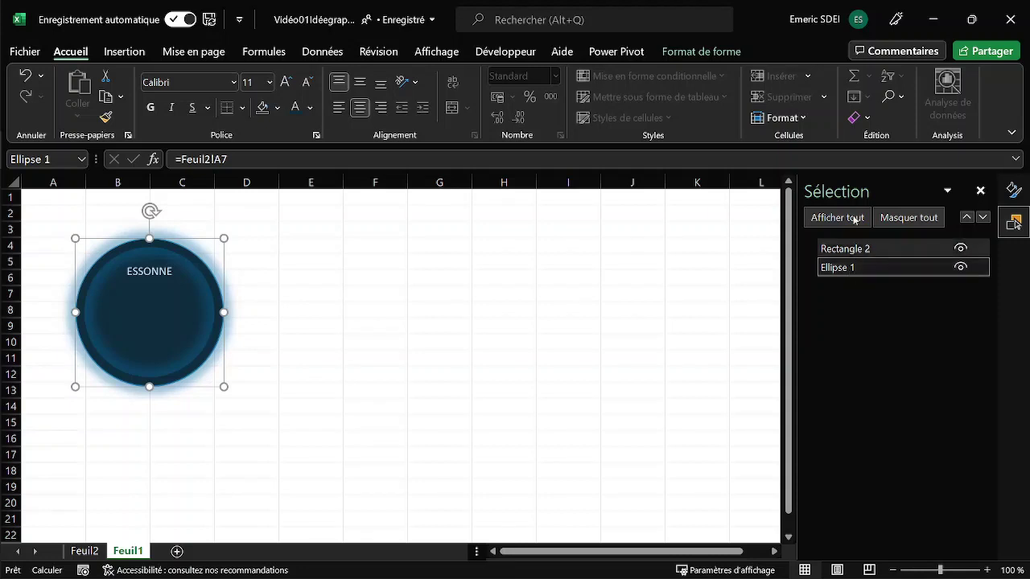
{"action": "left_click", "coordinate": [967, 218]}
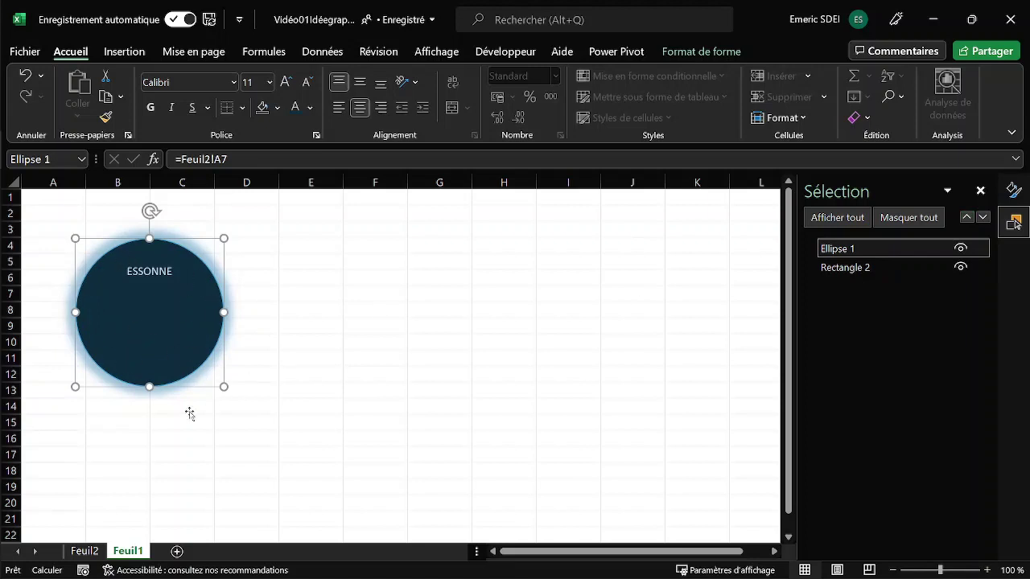
{"action": "left_click", "coordinate": [306, 345]}
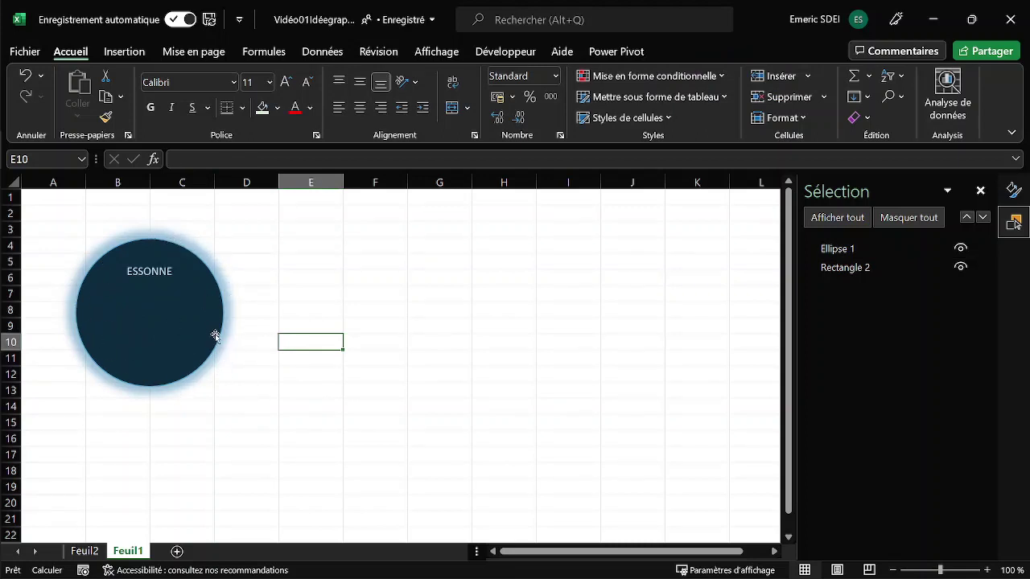
Step: Draw a rectangle about 1.12 cm high and 2.86 cm wide inside the ESSONNE circle, below the department name
{"action": "left_click", "coordinate": [157, 304]}
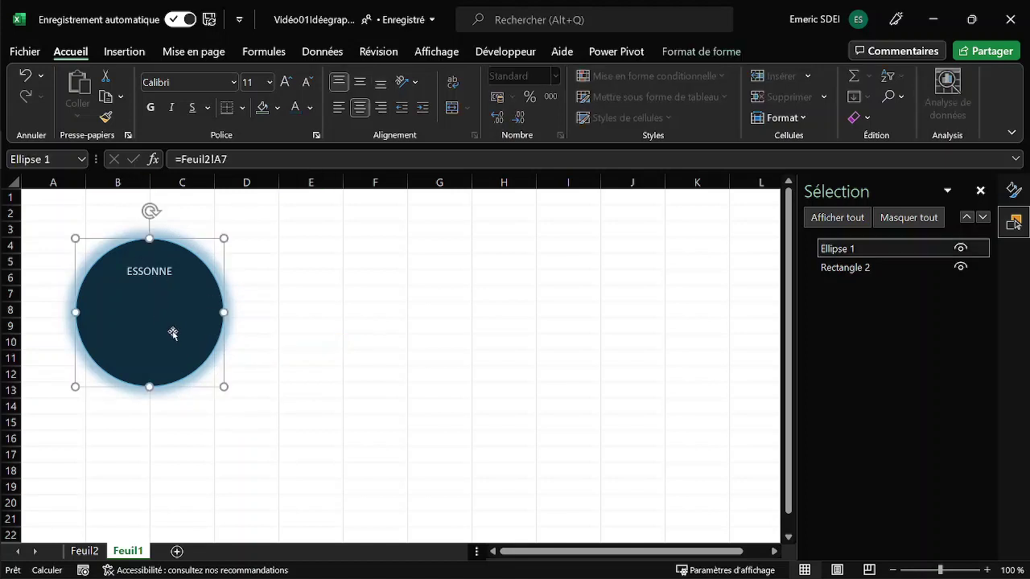
{"action": "left_click", "coordinate": [124, 51]}
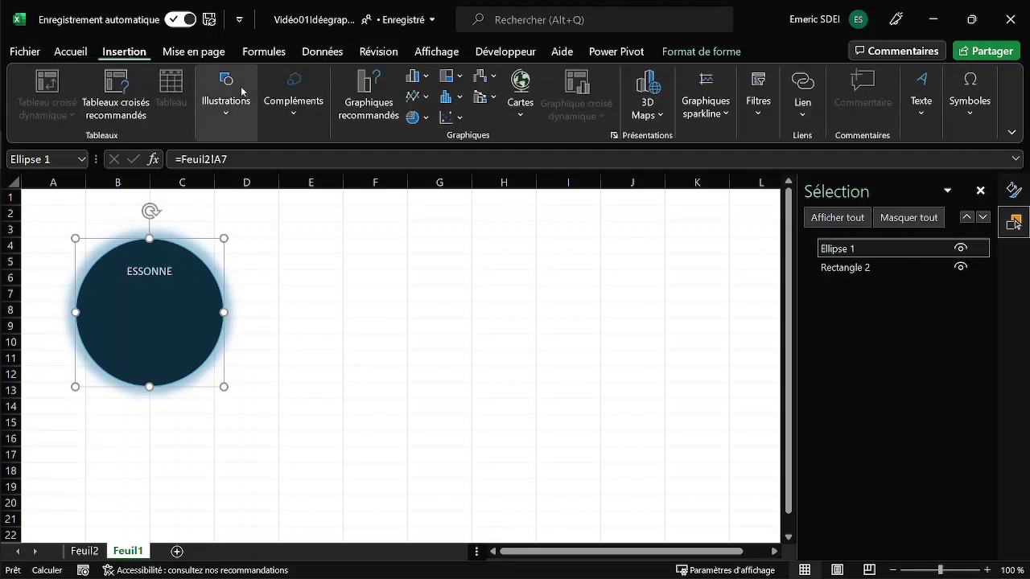
{"action": "left_click", "coordinate": [224, 115]}
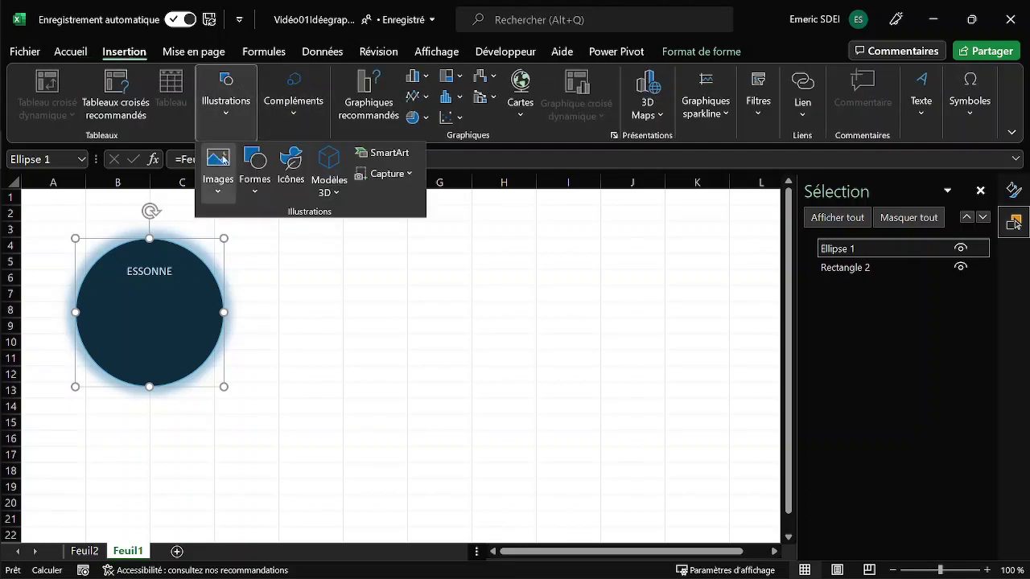
{"action": "left_click", "coordinate": [258, 190]}
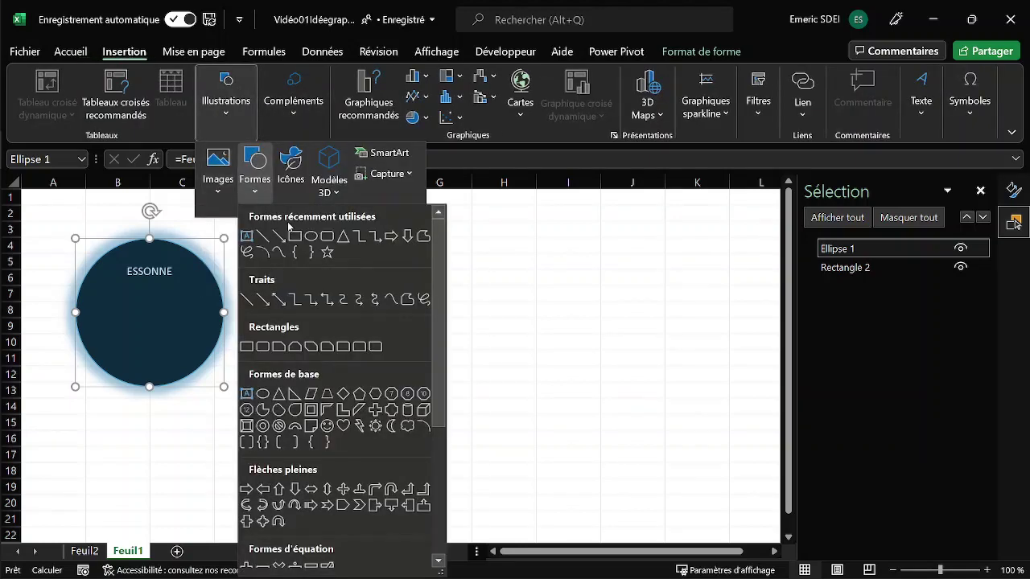
{"action": "left_click", "coordinate": [295, 235]}
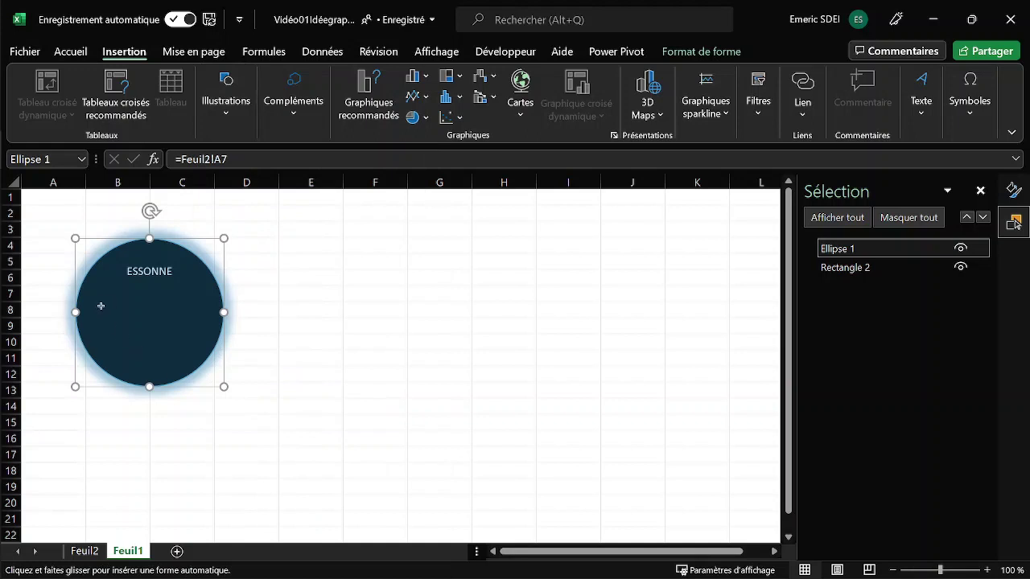
{"action": "left_click_drag", "start_coordinate": [107, 303], "coordinate": [194, 333]}
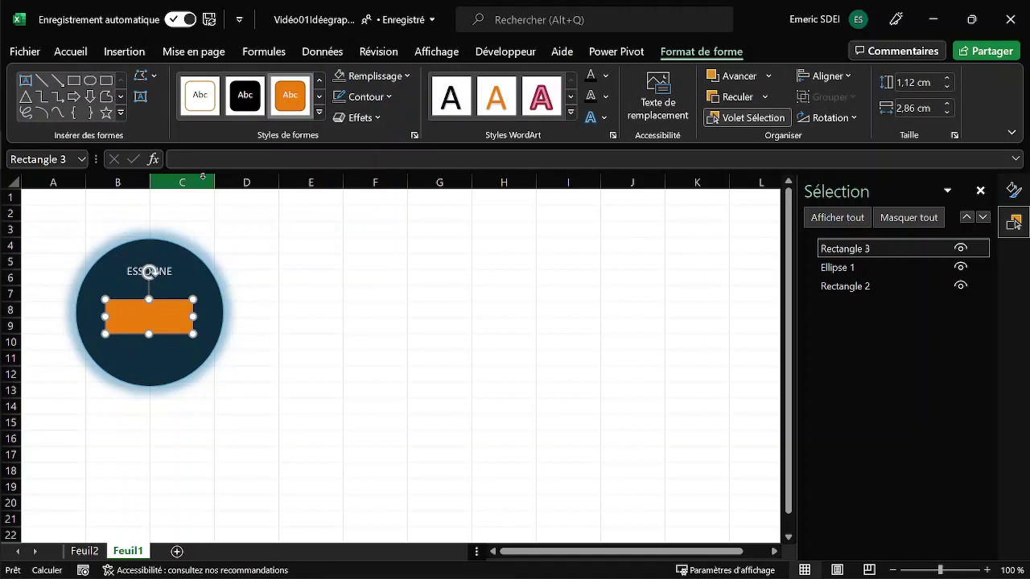
Step: Link the new rectangle to the ESSONNE percentage with the formula =Feuil2!F7
{"action": "left_click", "coordinate": [176, 159]}
{"action": "type", "text": "="}
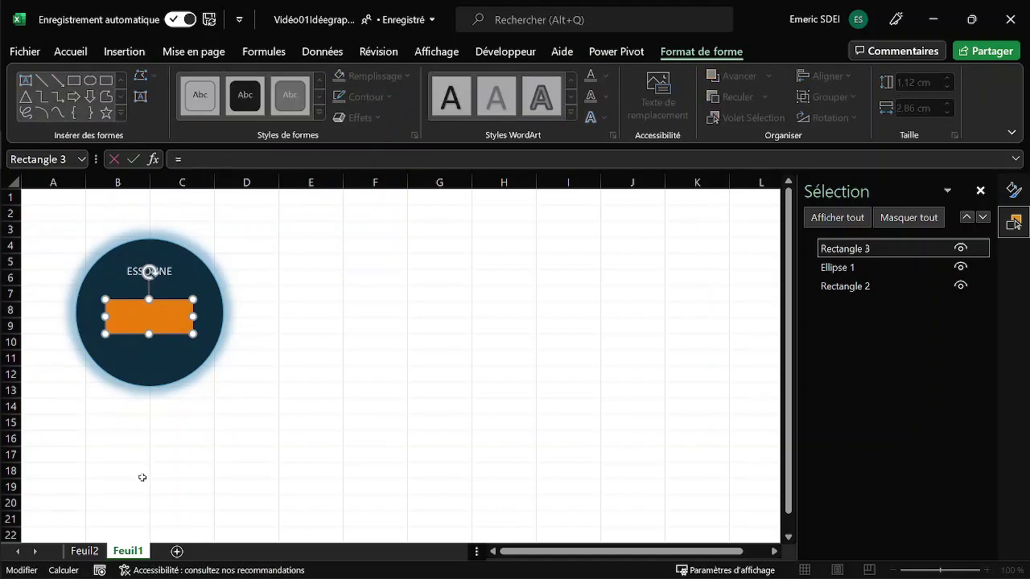
{"action": "left_click", "coordinate": [90, 552]}
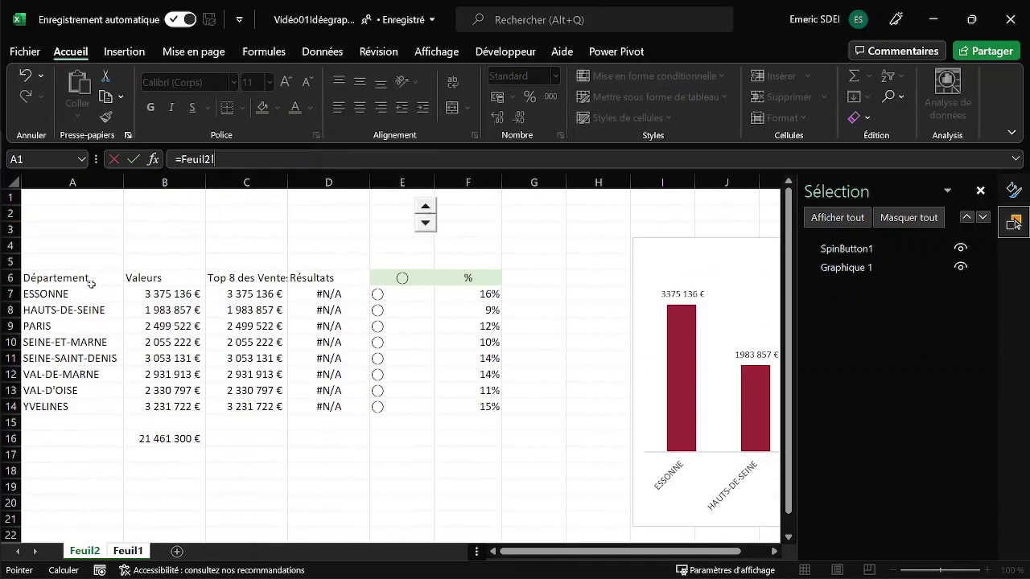
{"action": "left_click", "coordinate": [481, 294]}
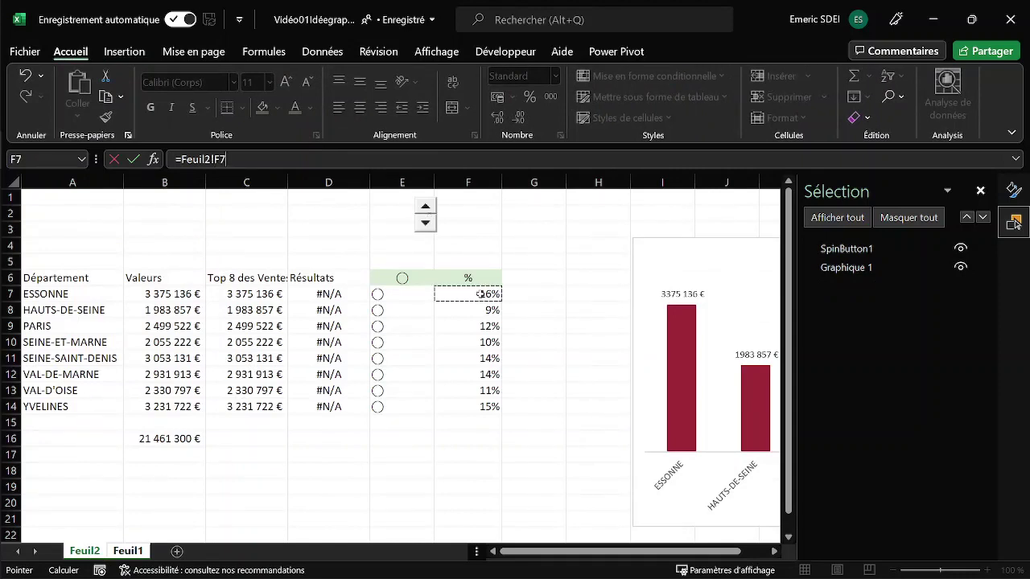
{"action": "key", "text": "Return"}
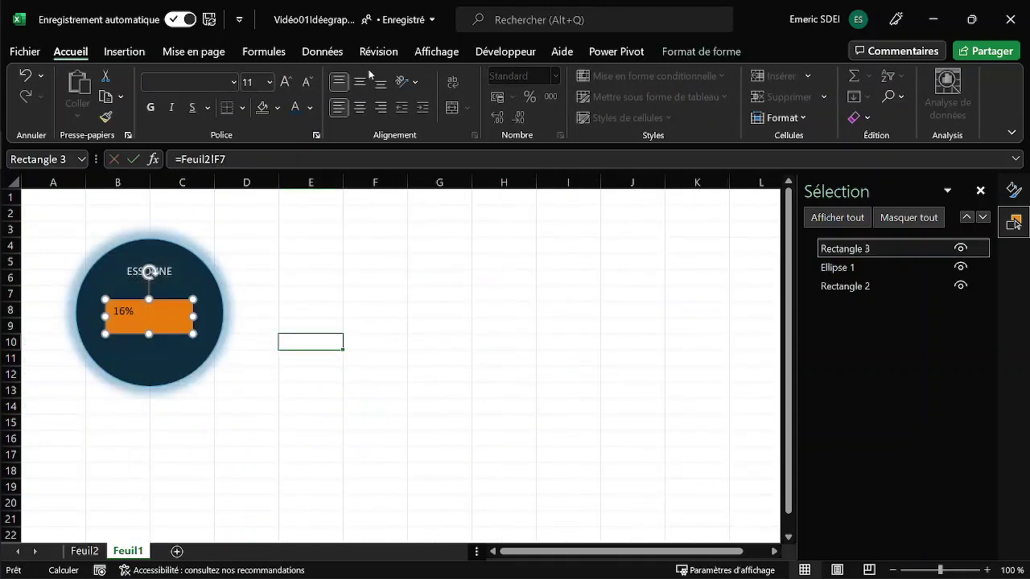
Step: Center the percentage text vertically and horizontally in its rectangle and color it the lightest blue theme shade
{"action": "left_click", "coordinate": [360, 83]}
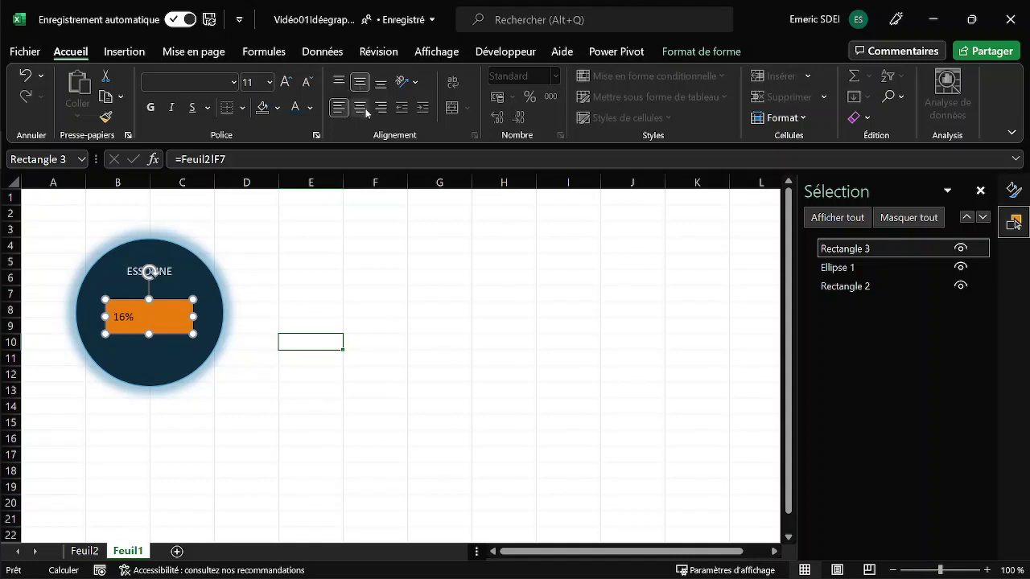
{"action": "left_click", "coordinate": [360, 108]}
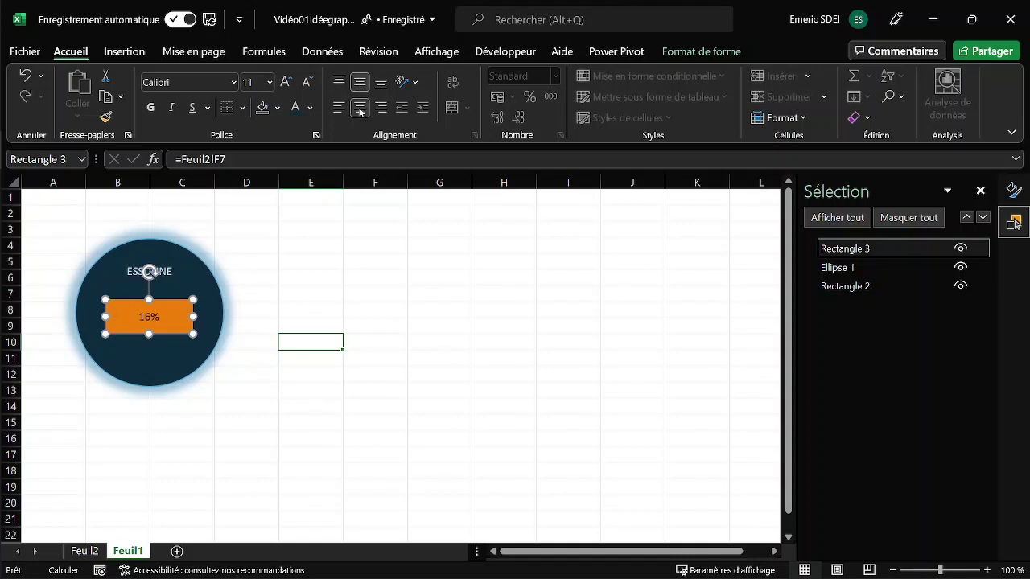
{"action": "left_click", "coordinate": [310, 108]}
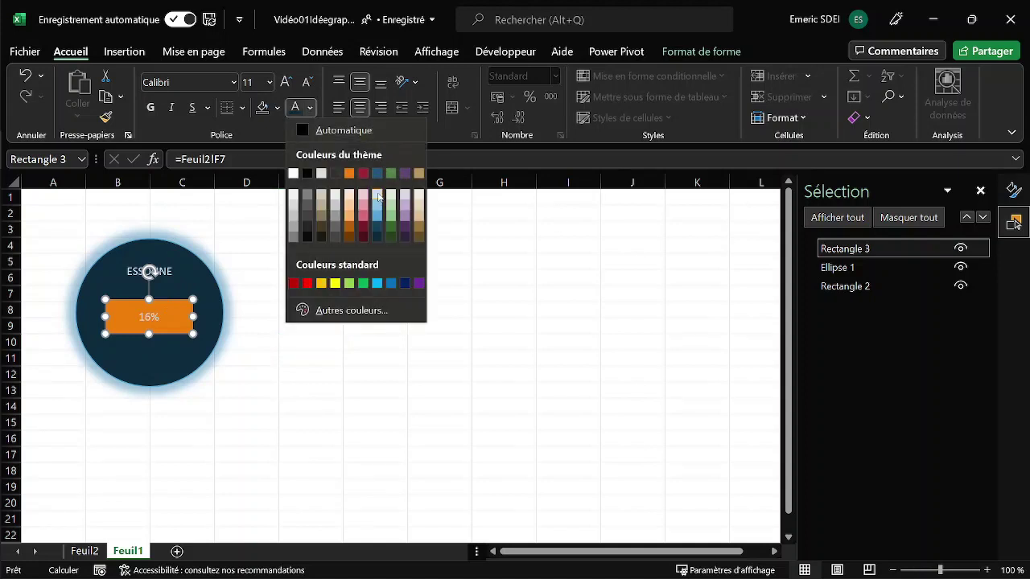
{"action": "left_click", "coordinate": [378, 197]}
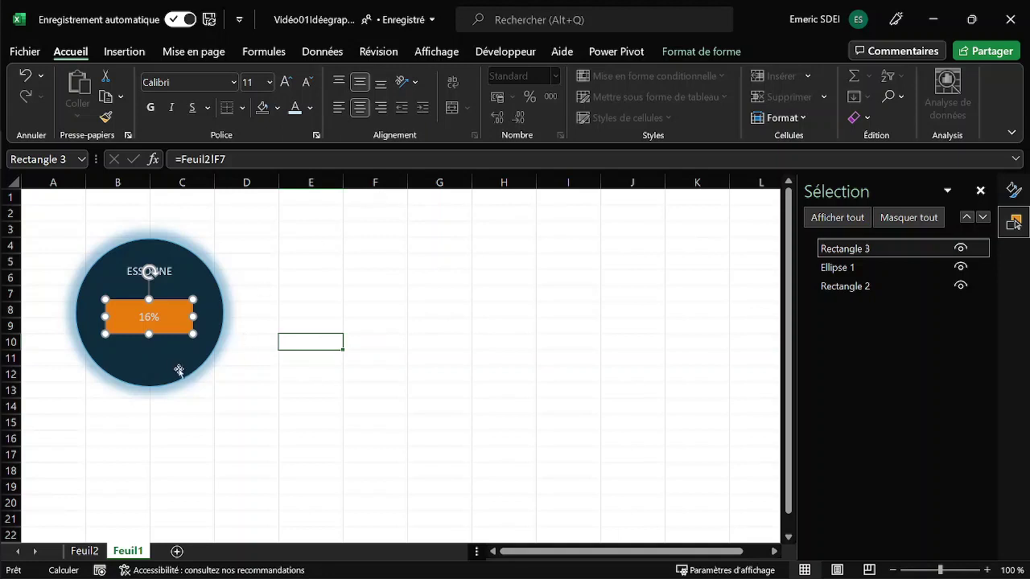
Step: Make the percentage text bold and enlarge it to font size 18
{"action": "left_click", "coordinate": [153, 111]}
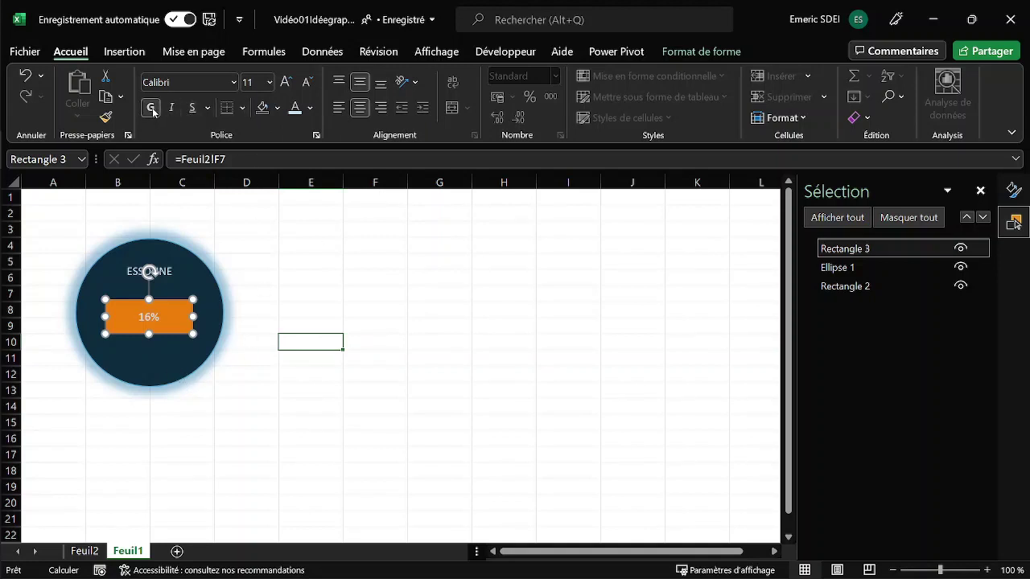
{"action": "left_click", "coordinate": [285, 82]}
{"action": "left_click", "coordinate": [285, 82]}
{"action": "left_click", "coordinate": [285, 82]}
{"action": "left_click", "coordinate": [285, 82]}
Step: Remove the fill and the outline of the percentage rectangle, then deselect it
{"action": "left_click", "coordinate": [263, 107]}
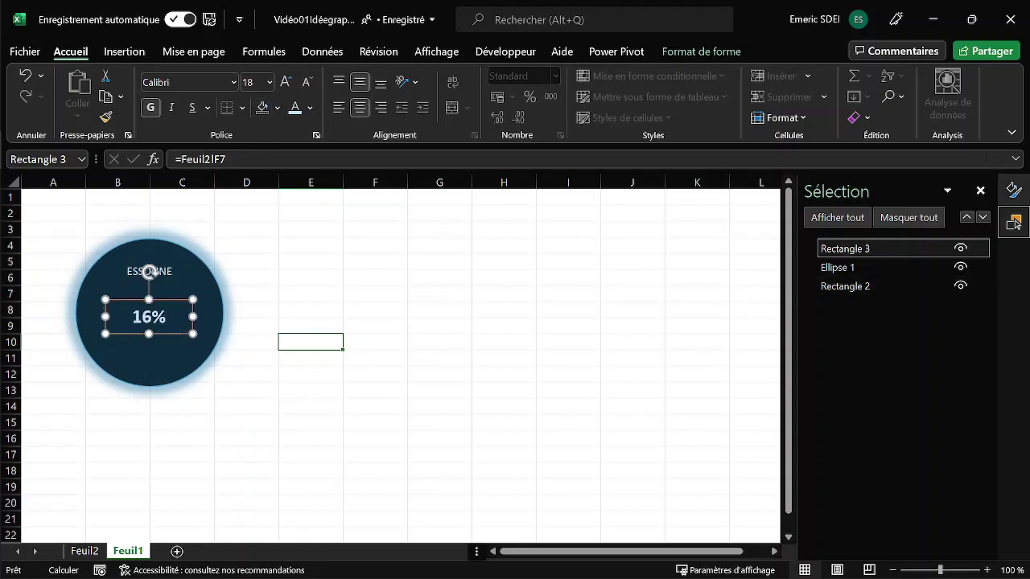
{"action": "left_click", "coordinate": [1005, 203]}
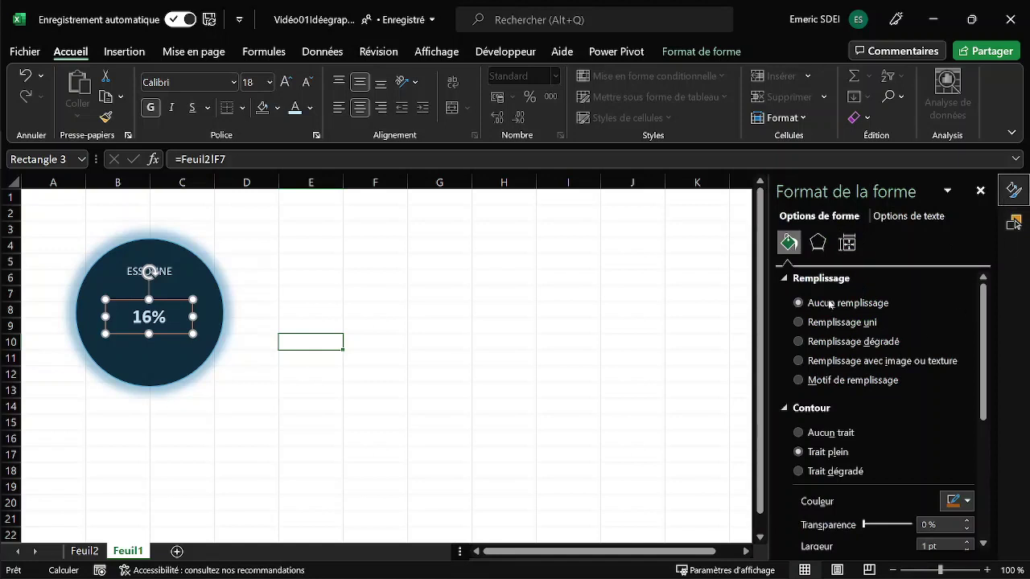
{"action": "left_click", "coordinate": [787, 279]}
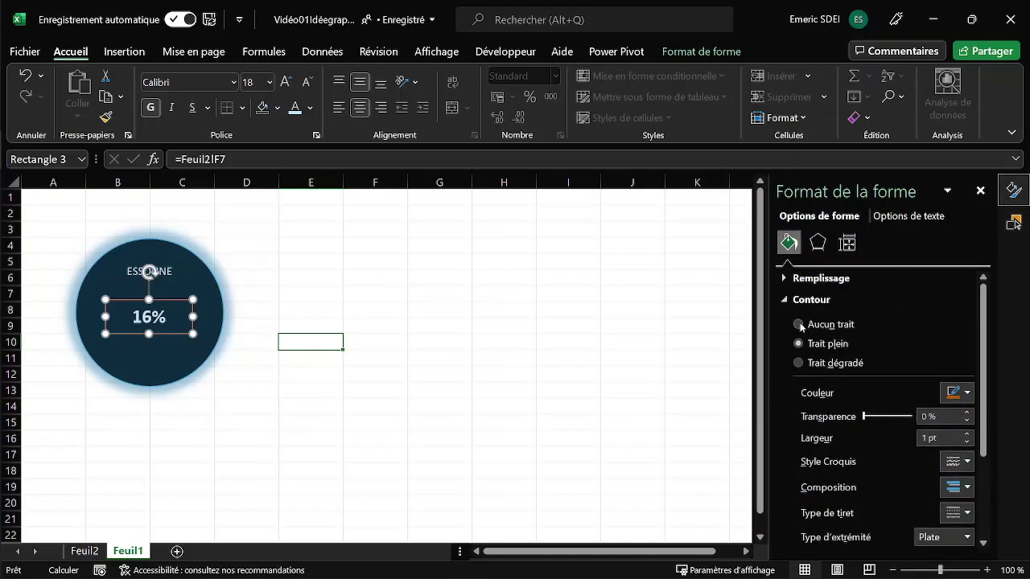
{"action": "left_click", "coordinate": [799, 324]}
{"action": "left_click", "coordinate": [808, 299]}
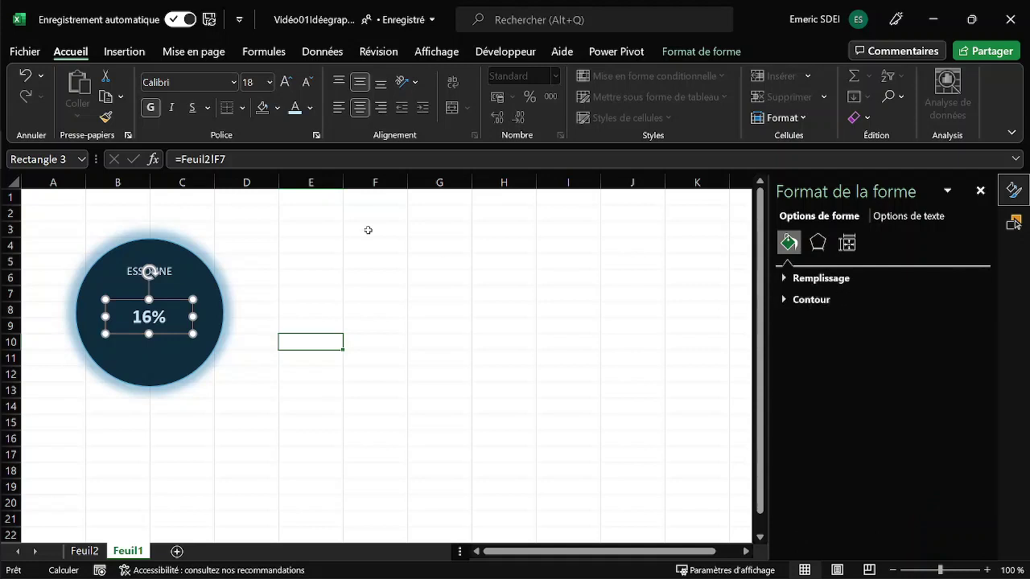
{"action": "left_click", "coordinate": [368, 229]}
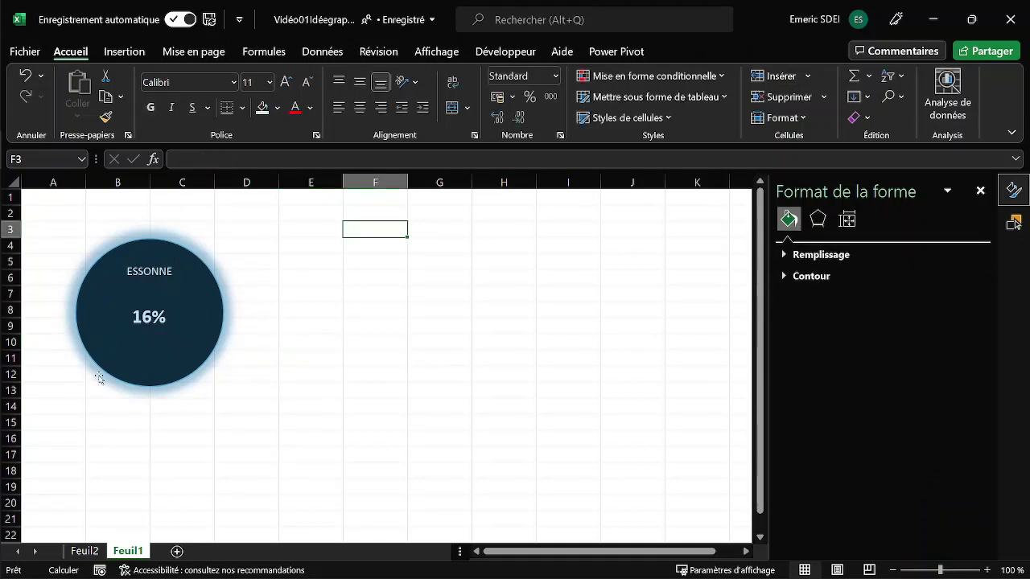
Step: Select the percentage rectangle together with the ESSONNE circle and align them on their horizontal centers (Centrer)
{"action": "left_click", "coordinate": [167, 320]}
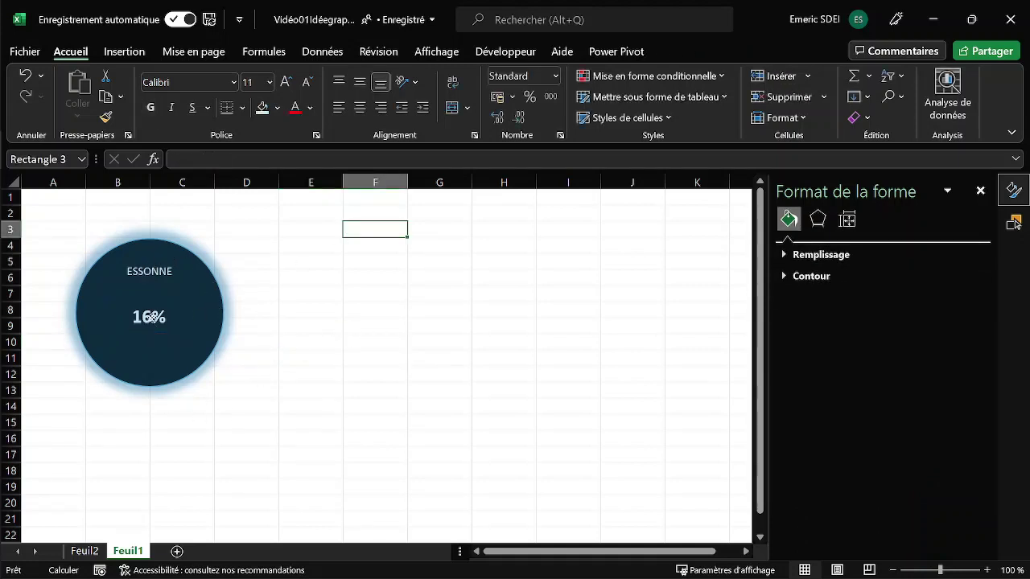
{"action": "left_click", "coordinate": [193, 281], "text": "shift"}
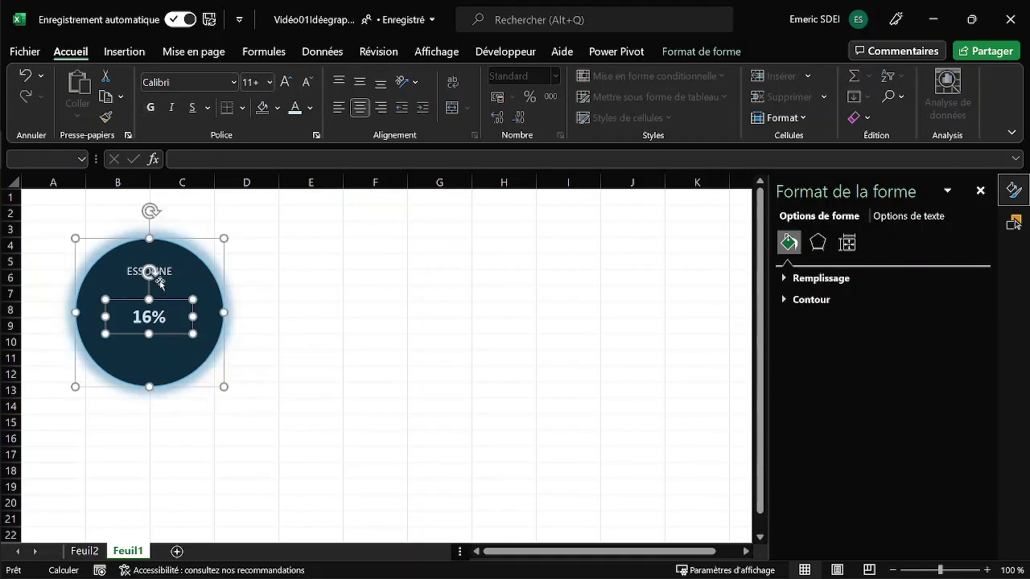
{"action": "left_click", "coordinate": [685, 50]}
{"action": "left_click", "coordinate": [840, 77]}
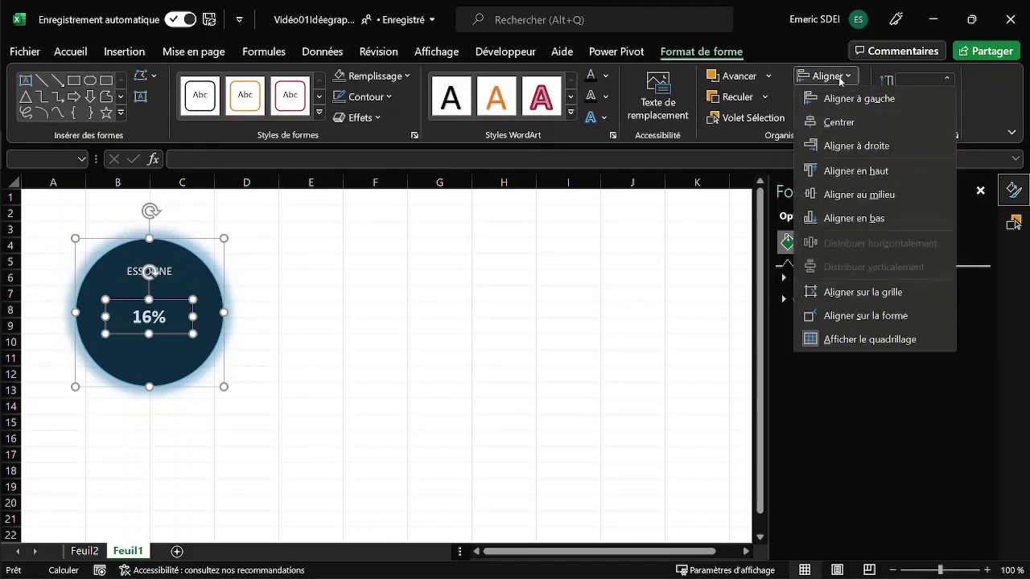
{"action": "left_click", "coordinate": [839, 122]}
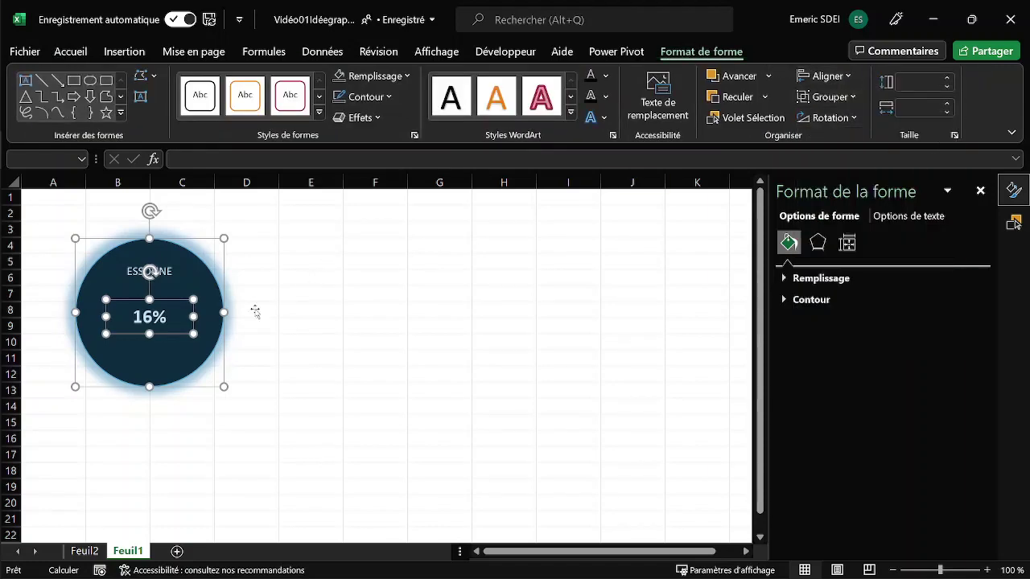
{"action": "left_click", "coordinate": [306, 307]}
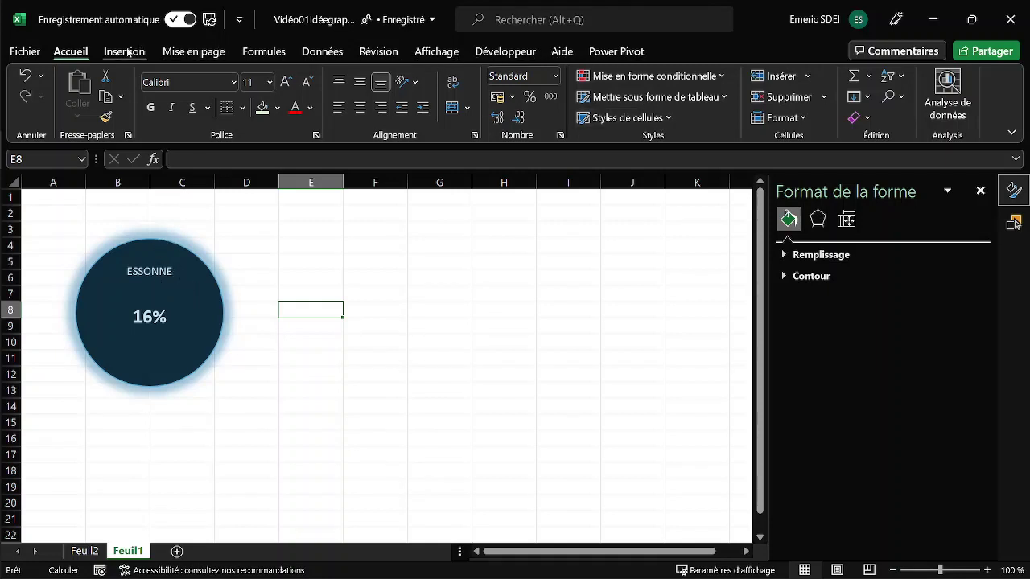
Step: Turn on object selection mode (Sélectionner les objets), close the side panes and collapse the ribbon
{"action": "left_click", "coordinate": [890, 97]}
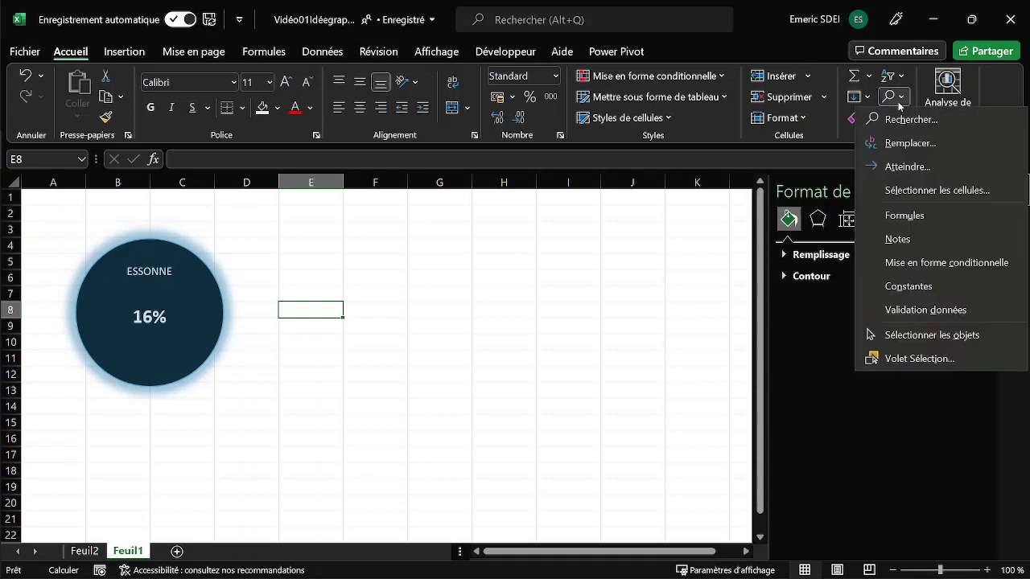
{"action": "left_click", "coordinate": [927, 341]}
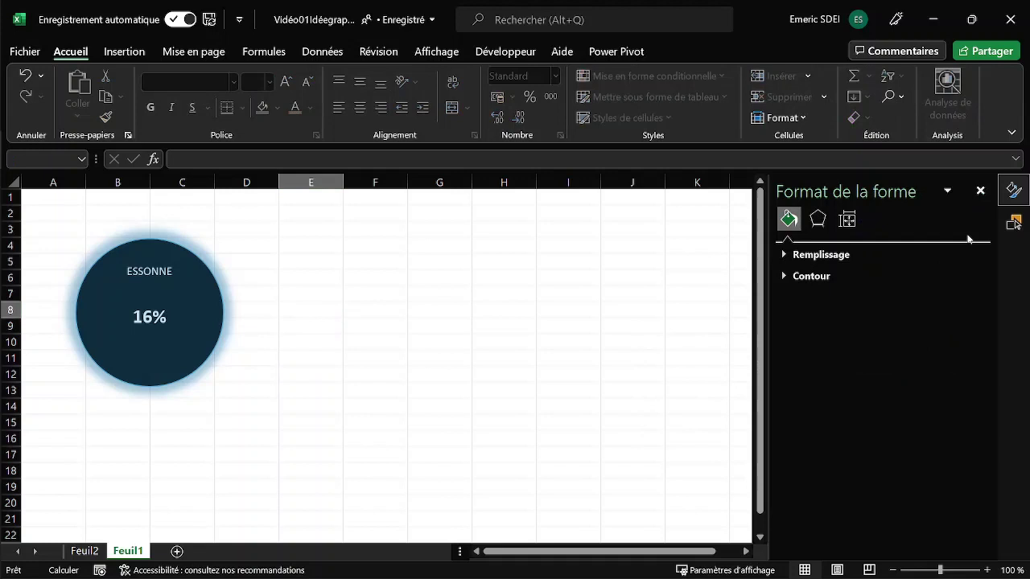
{"action": "left_click", "coordinate": [981, 191]}
{"action": "left_click", "coordinate": [1012, 191]}
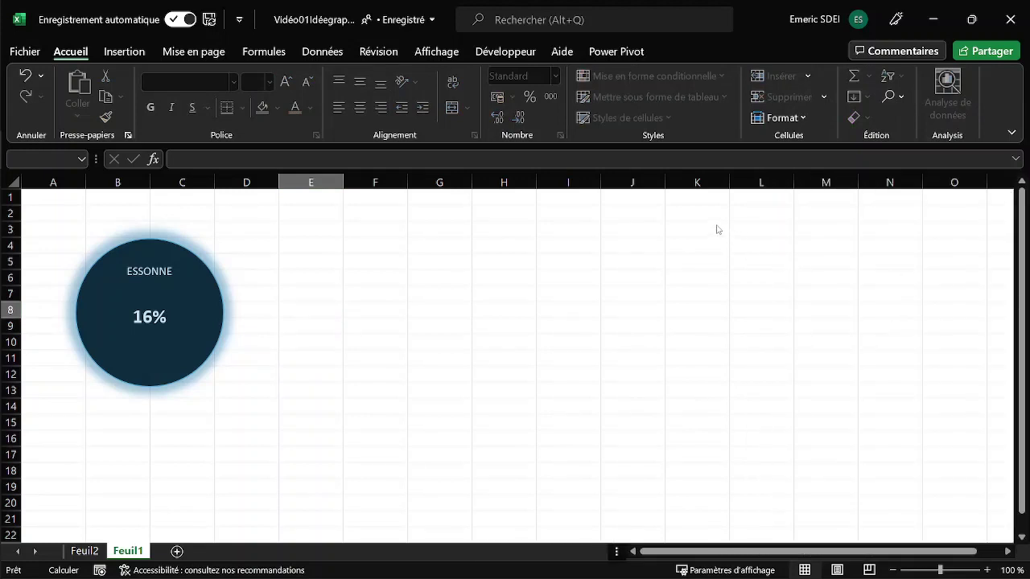
{"action": "key", "text": "ctrl+F1"}
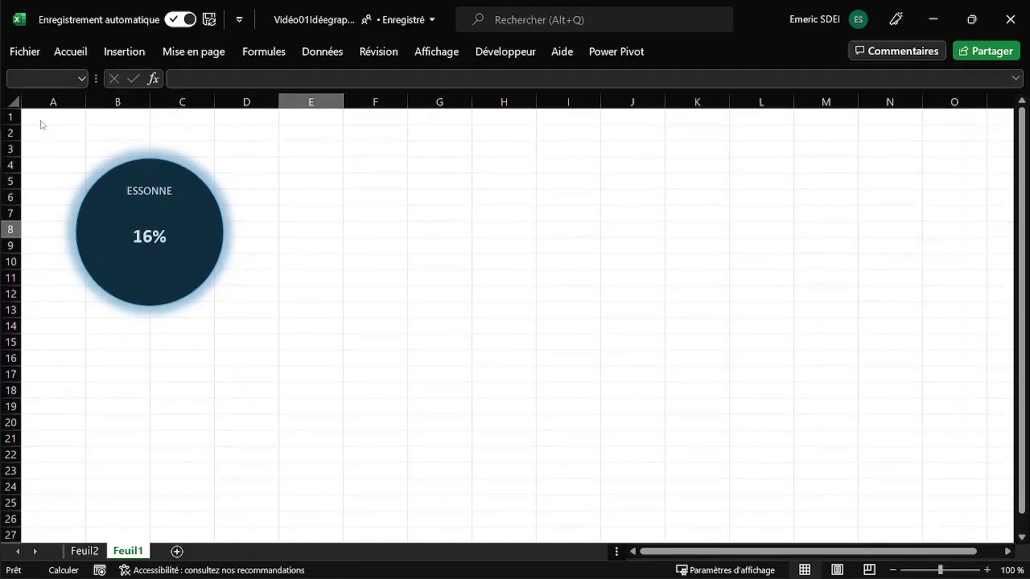
Step: Duplicate the complete ESSONNE circle with its glowing ring and percentage directly below the original, vertically aligned
{"action": "left_click_drag", "start_coordinate": [43, 313], "coordinate": [225, 349]}
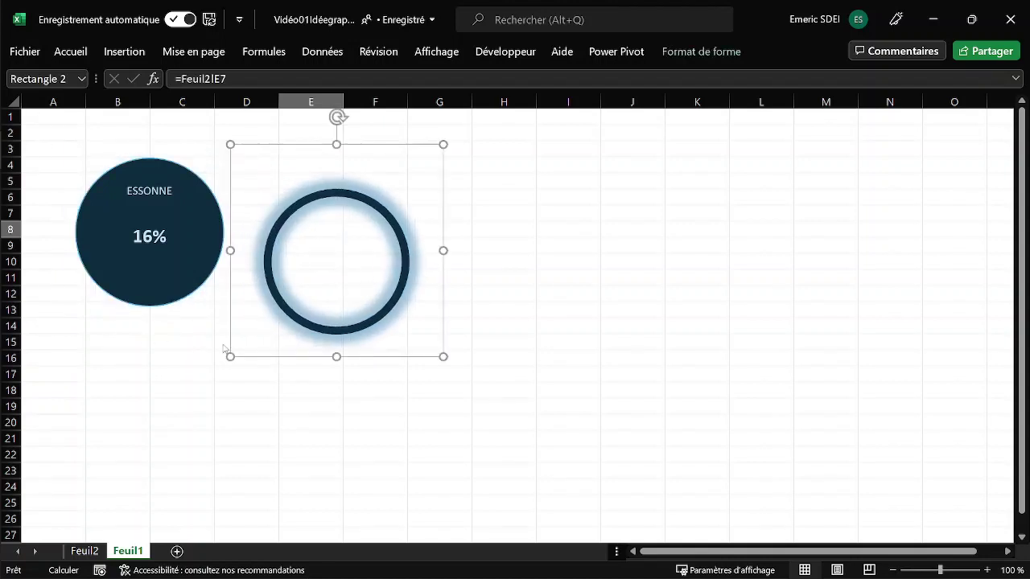
{"action": "key", "text": "ctrl+z"}
{"action": "left_click_drag", "start_coordinate": [35, 346], "coordinate": [274, 97]}
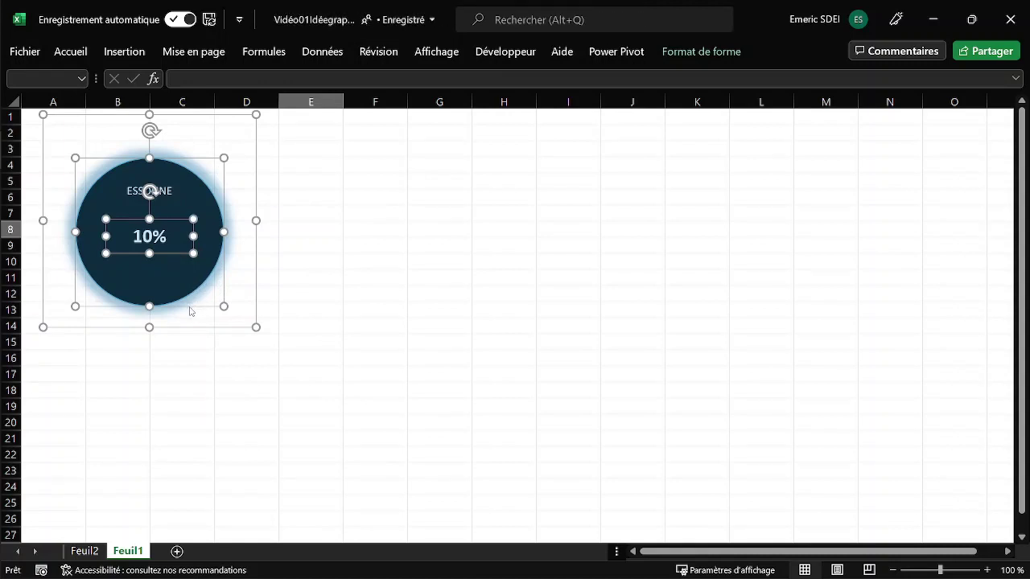
{"action": "left_click_drag", "start_coordinate": [191, 312], "coordinate": [185, 479]}
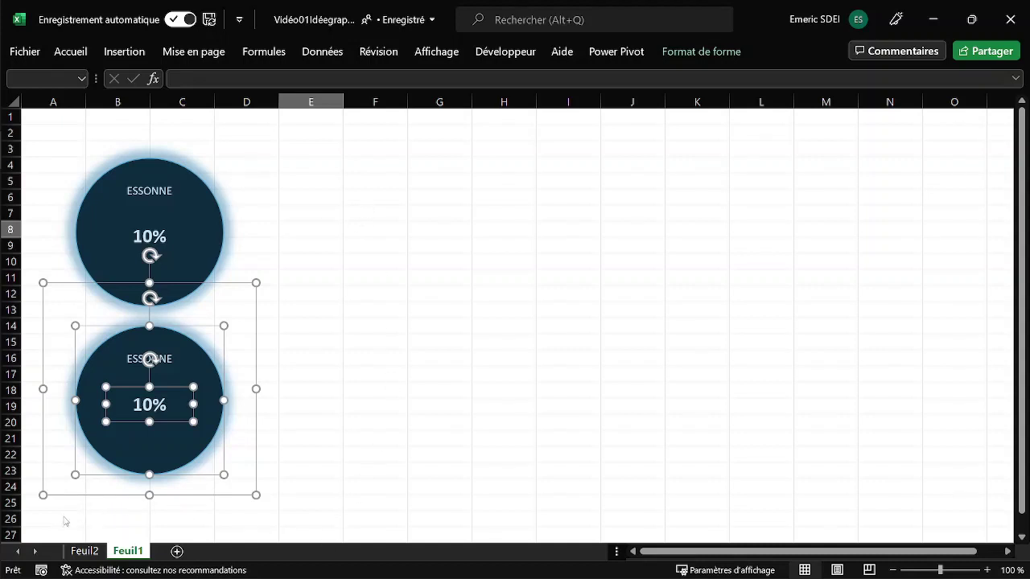
Step: Copy the two stacked circles with their rings and percentages three times across the sheet, making four columns, then deselect
{"action": "left_click_drag", "start_coordinate": [29, 520], "coordinate": [302, 107]}
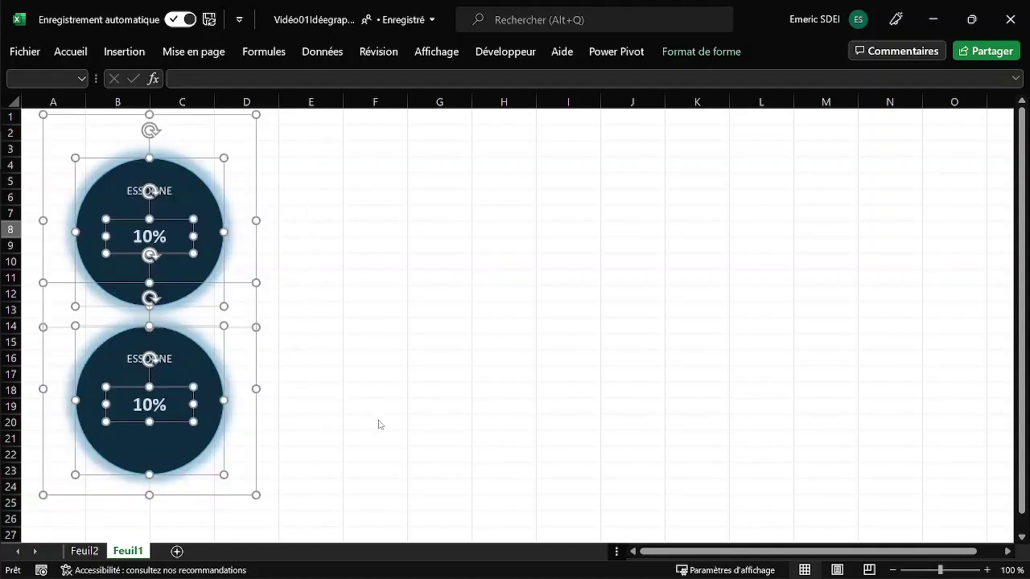
{"action": "left_click_drag", "start_coordinate": [254, 428], "coordinate": [877, 420]}
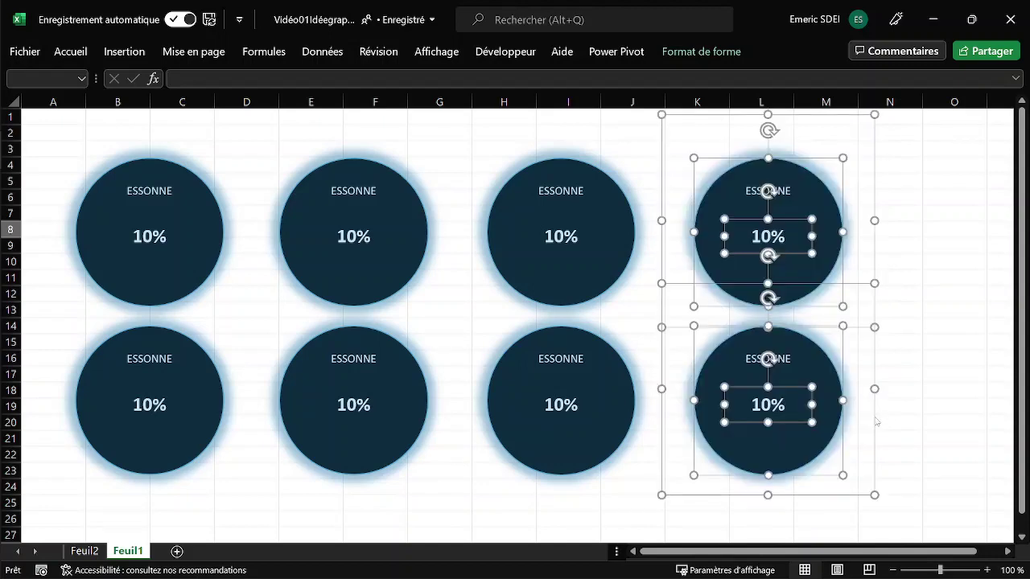
{"action": "left_click", "coordinate": [986, 287]}
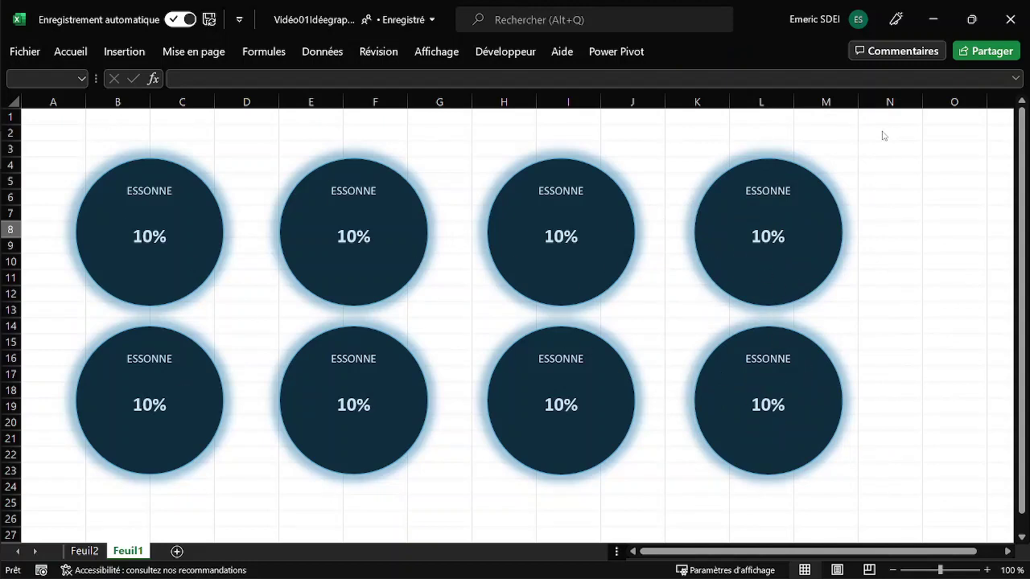
Step: Turn off object selection mode (Sélectionner les objets) and hide the gridlines (Quadrillage) on Feuil1
{"action": "left_click", "coordinate": [72, 52]}
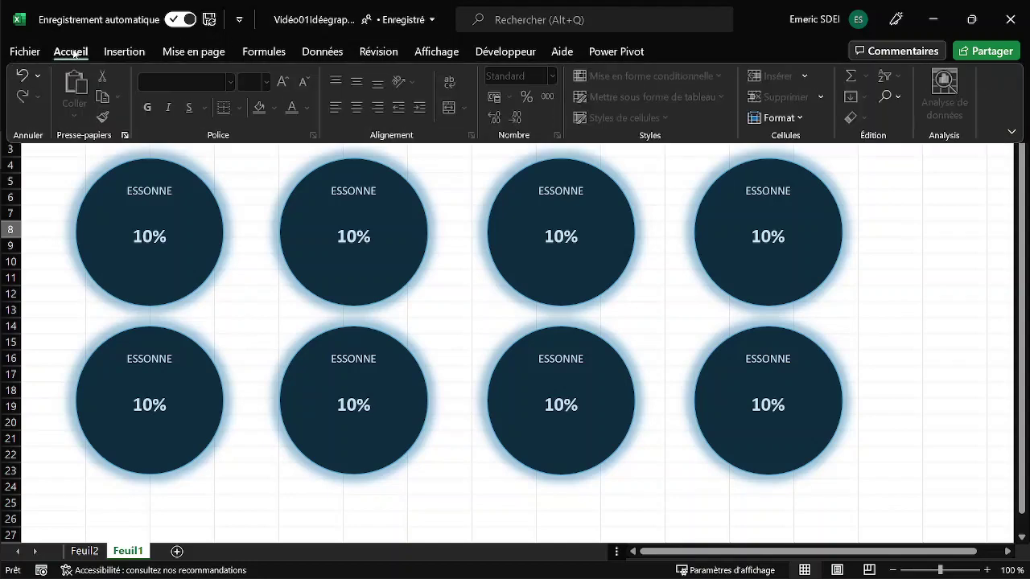
{"action": "left_click", "coordinate": [894, 98]}
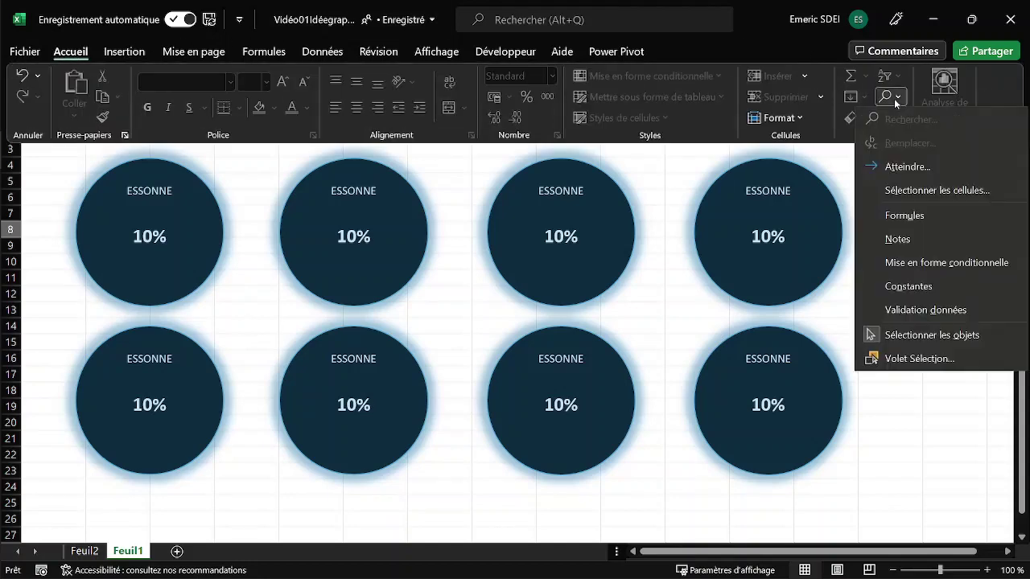
{"action": "left_click", "coordinate": [871, 342]}
{"action": "left_click", "coordinate": [893, 204]}
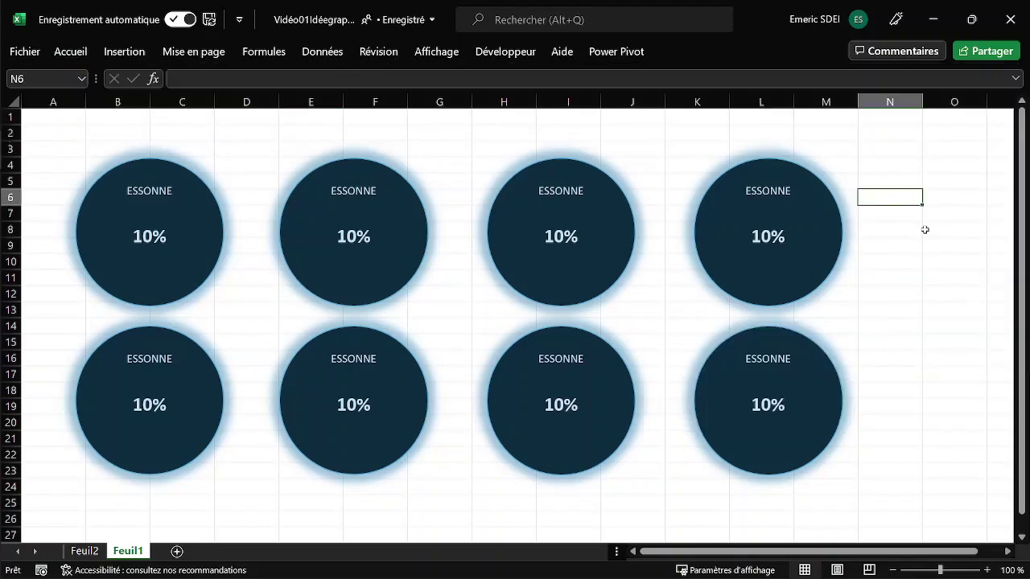
{"action": "left_click", "coordinate": [926, 164]}
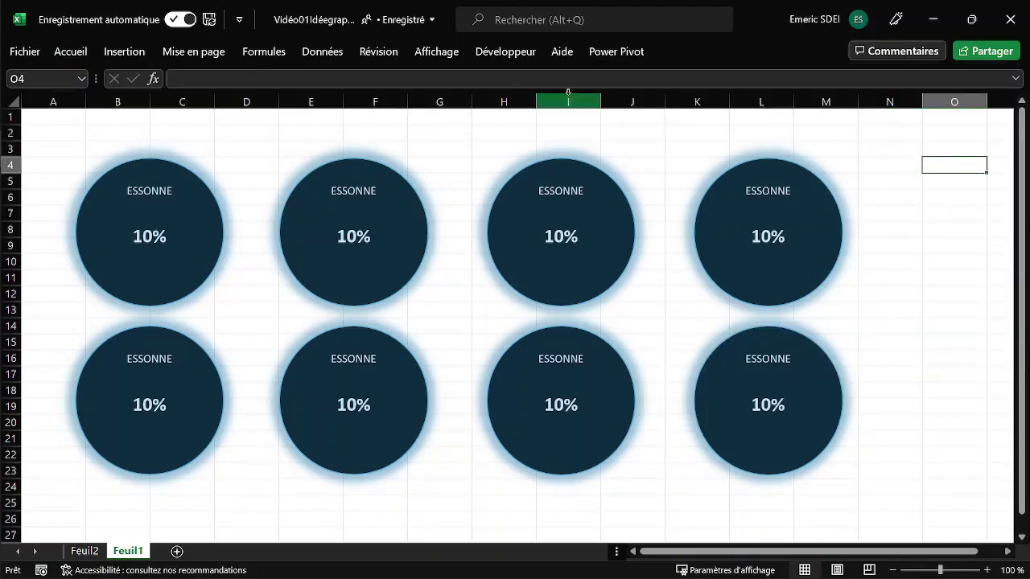
{"action": "left_click", "coordinate": [427, 53]}
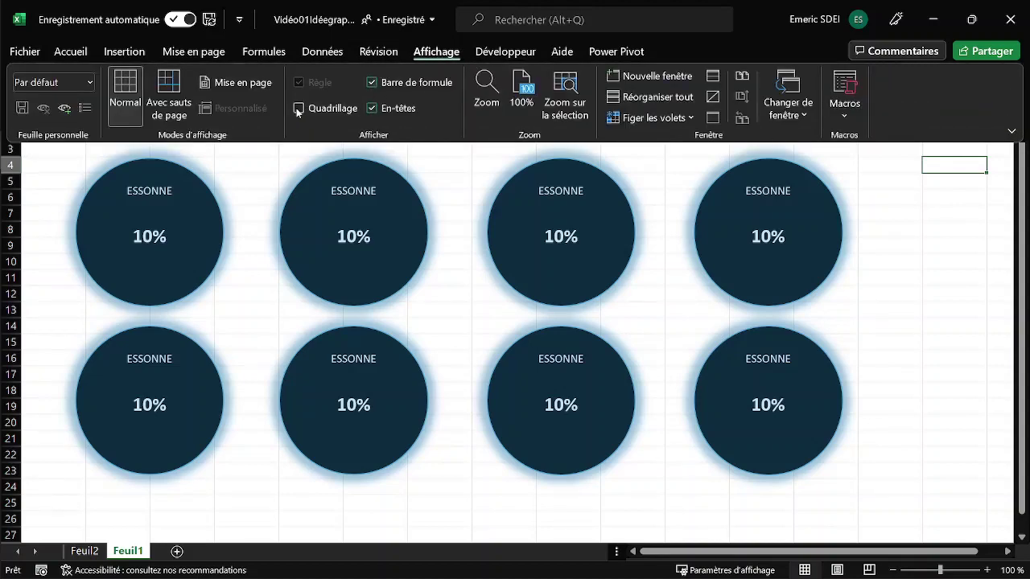
{"action": "left_click", "coordinate": [981, 267]}
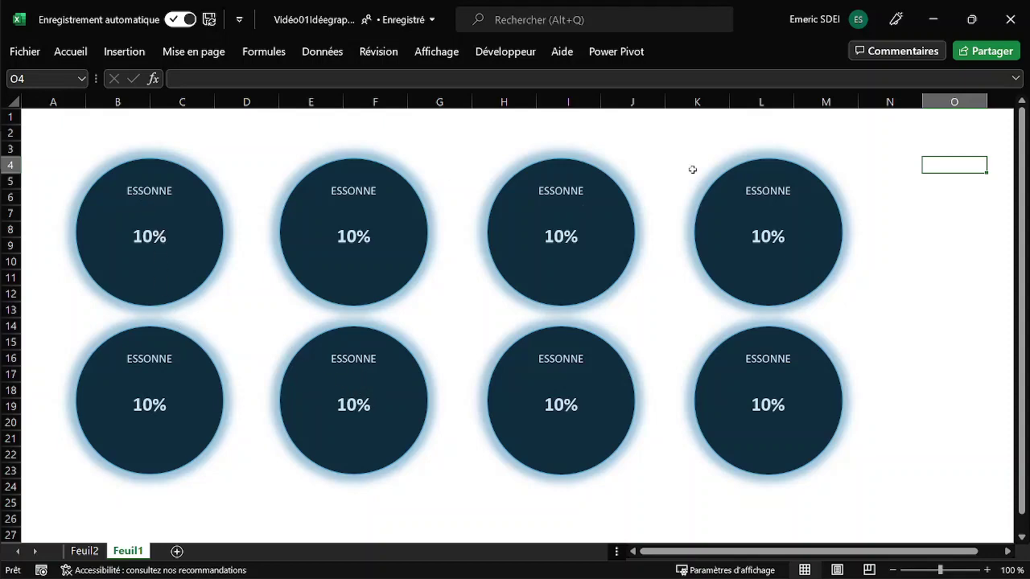
Step: Check the department list on Feuil2 and link the second circle of the upper row to =Feuil2!A8
{"action": "left_click", "coordinate": [85, 551]}
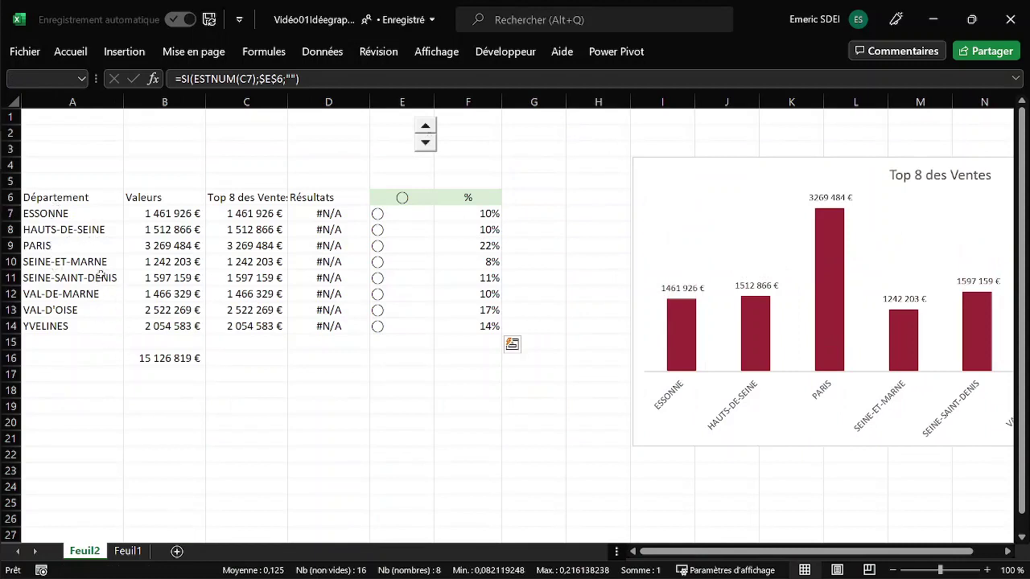
{"action": "left_click", "coordinate": [127, 552]}
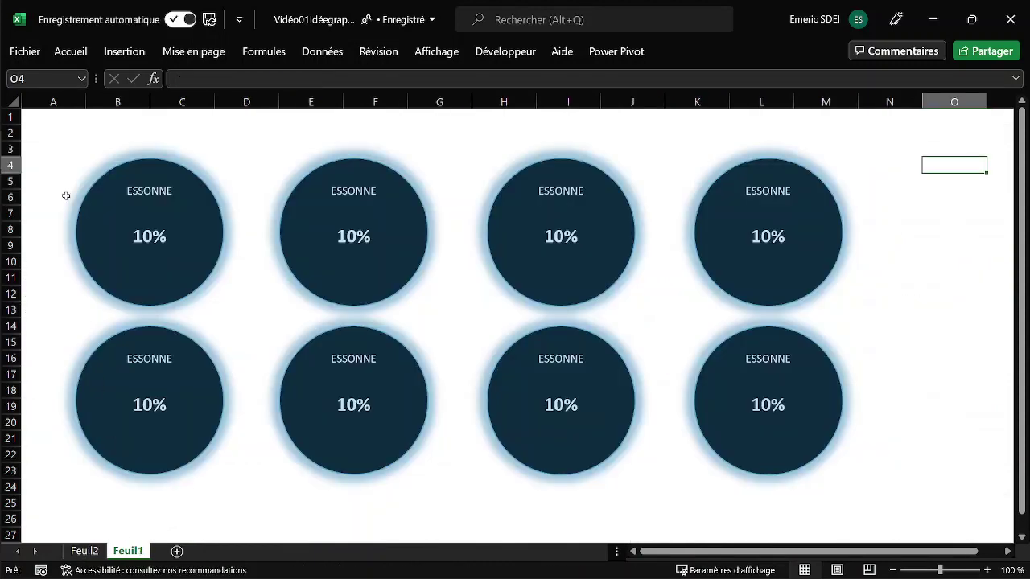
{"action": "left_click", "coordinate": [363, 193]}
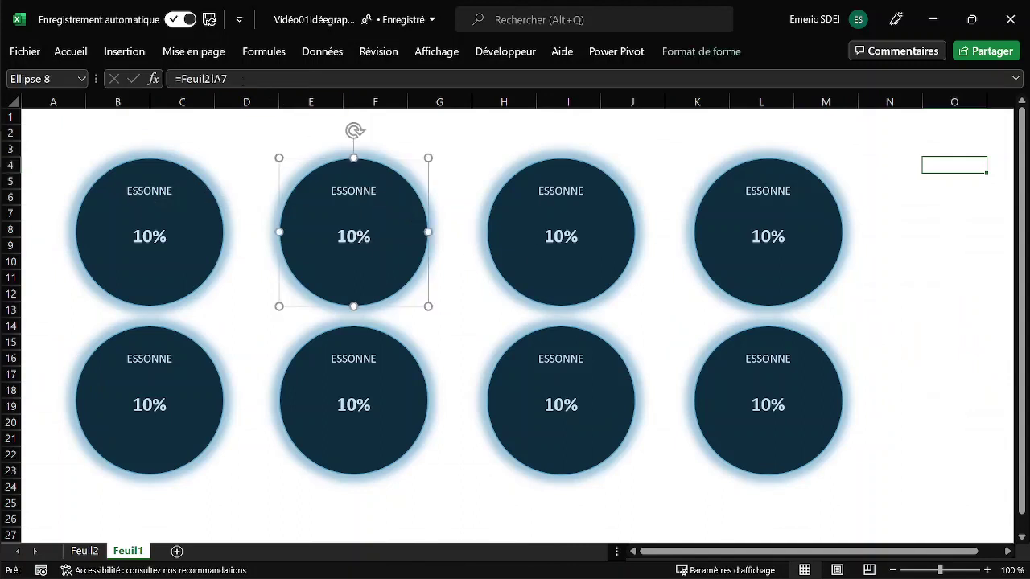
{"action": "left_click", "coordinate": [266, 79]}
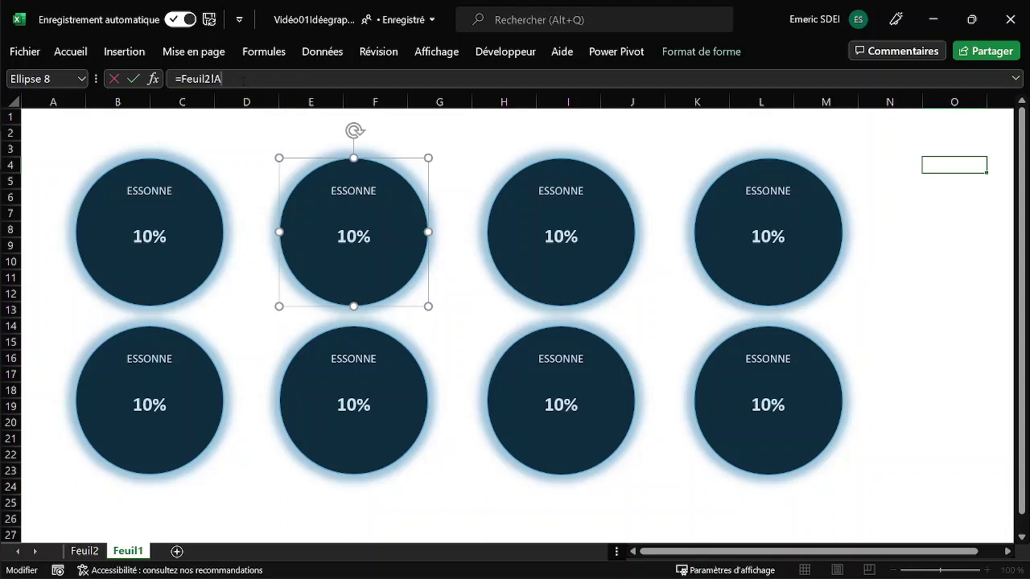
{"action": "key", "text": "Return"}
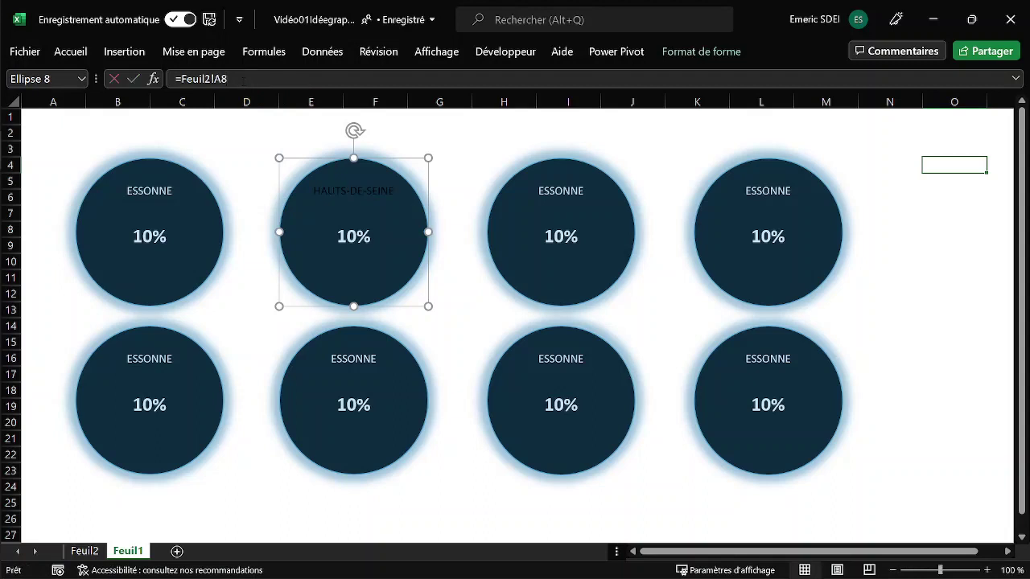
Step: Link the third and fourth circles of the upper row to =Feuil2!A9 and =Feuil2!A10
{"action": "left_click", "coordinate": [553, 184]}
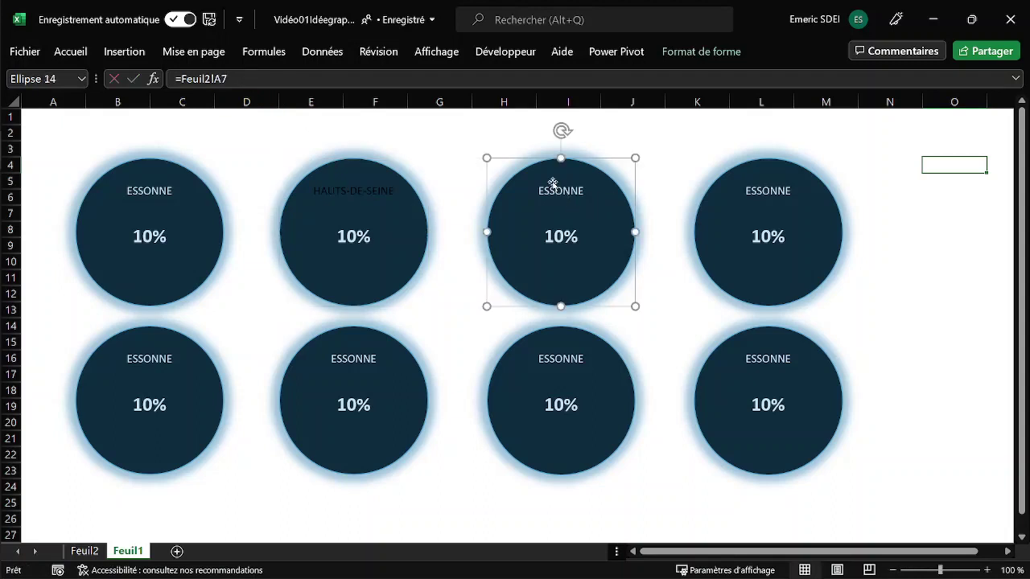
{"action": "left_click", "coordinate": [251, 78]}
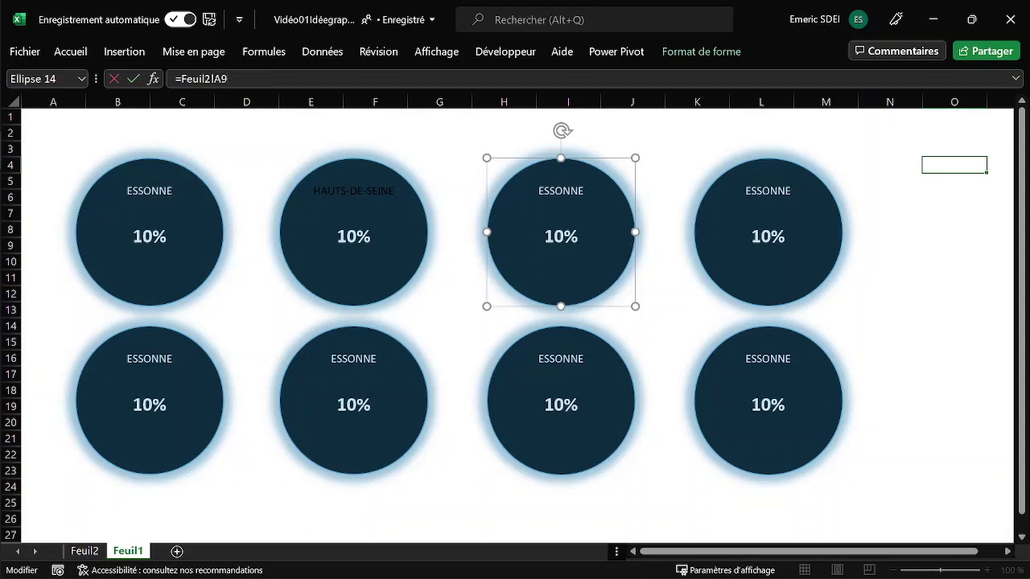
{"action": "type", "text": "9"}
{"action": "key", "text": "Return"}
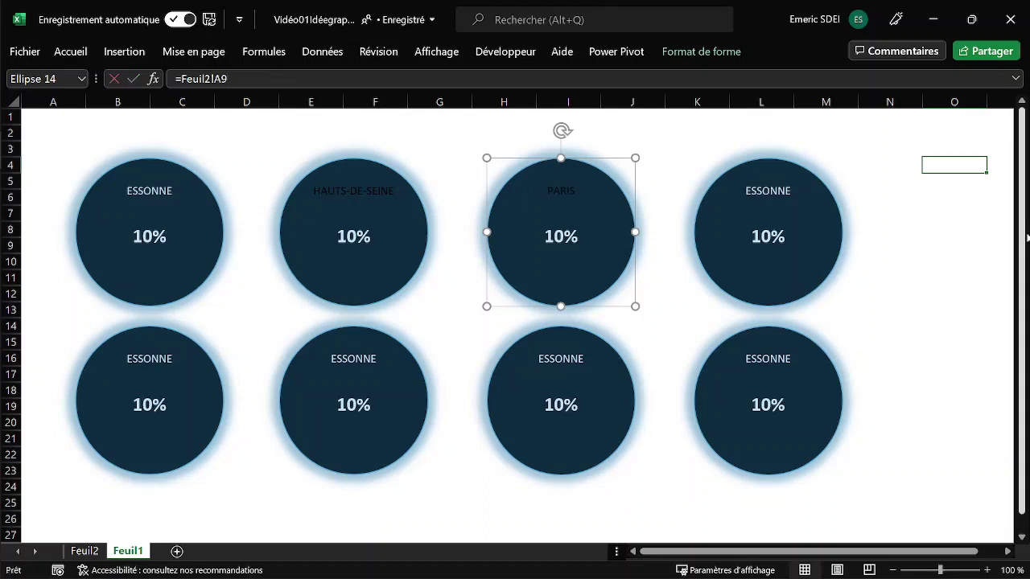
{"action": "left_click", "coordinate": [771, 189]}
{"action": "left_click", "coordinate": [241, 78]}
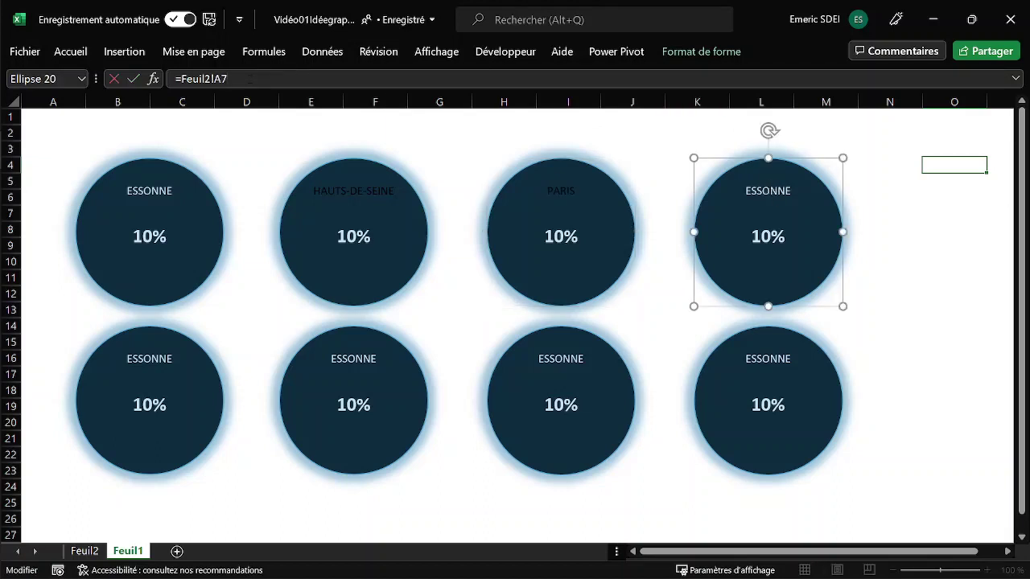
{"action": "key", "text": "Return"}
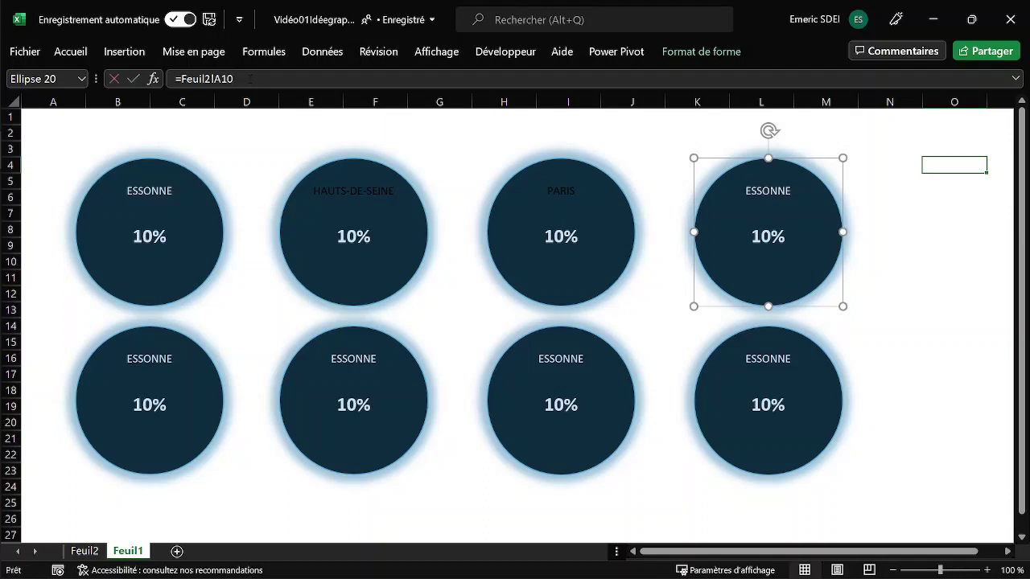
Step: Link the first and second circles of the lower row to =Feuil2!A11 and =Feuil2!A12
{"action": "left_click", "coordinate": [152, 363]}
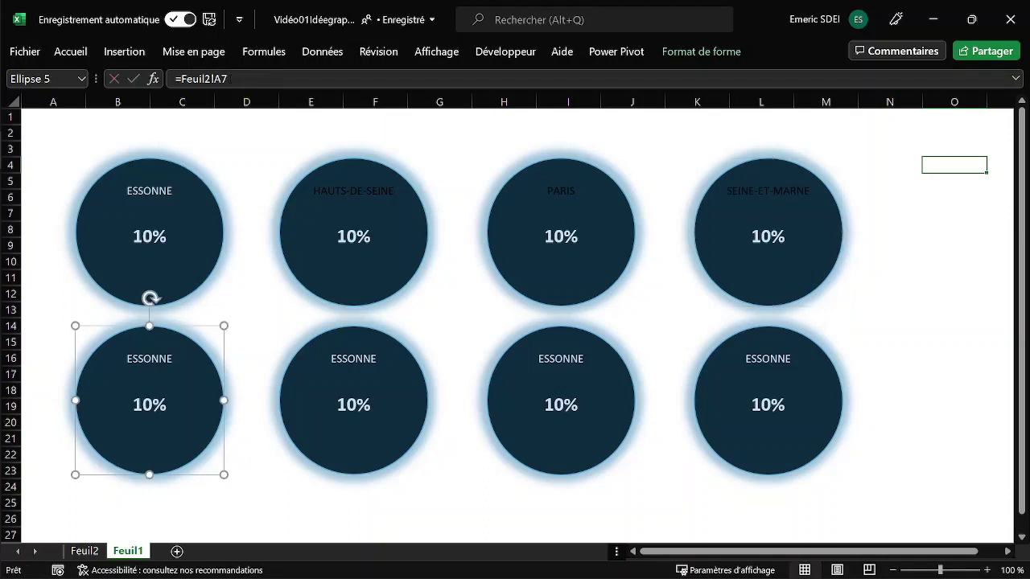
{"action": "left_click", "coordinate": [233, 78]}
{"action": "key", "text": "BackSpace"}
{"action": "type", "text": "11"}
{"action": "key", "text": "Return"}
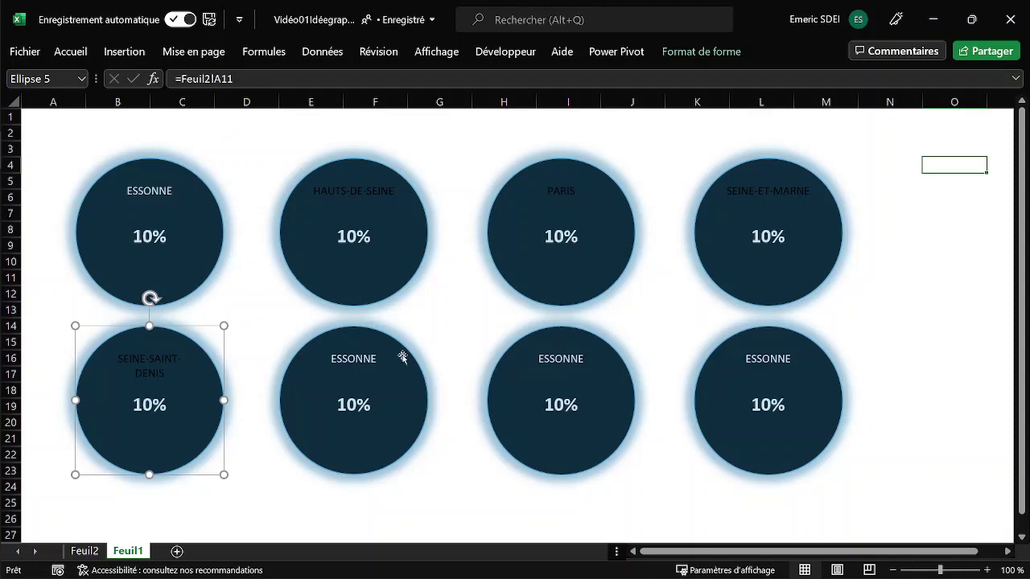
{"action": "left_click", "coordinate": [339, 369]}
{"action": "left_click", "coordinate": [232, 78]}
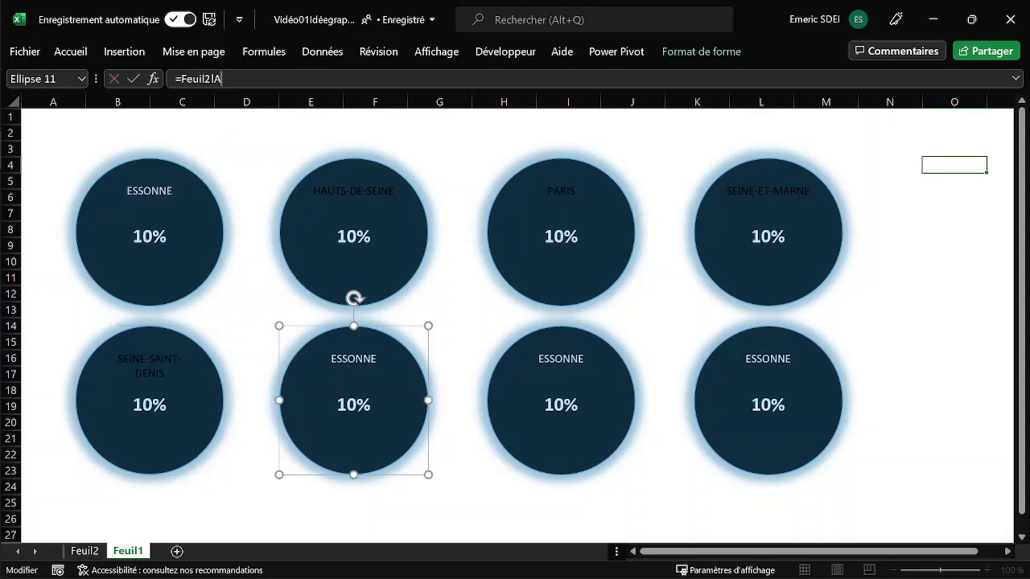
{"action": "type", "text": "12"}
{"action": "key", "text": "Return"}
Step: Link the third and fourth circles of the lower row to =Feuil2!A13 and =Feuil2!A14
{"action": "left_click", "coordinate": [563, 355]}
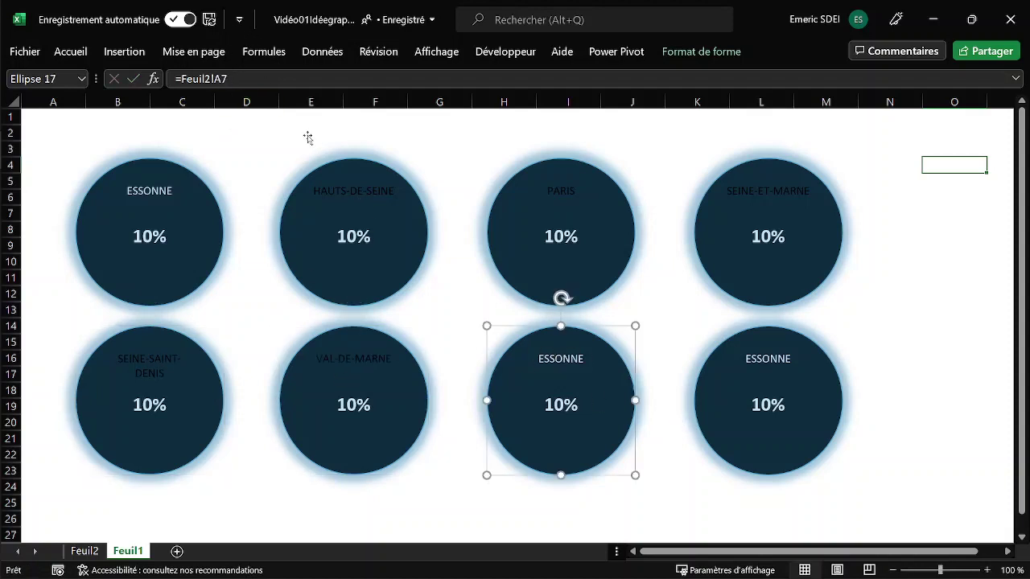
{"action": "left_click", "coordinate": [248, 78]}
{"action": "key", "text": "BackSpace"}
{"action": "key", "text": "Return"}
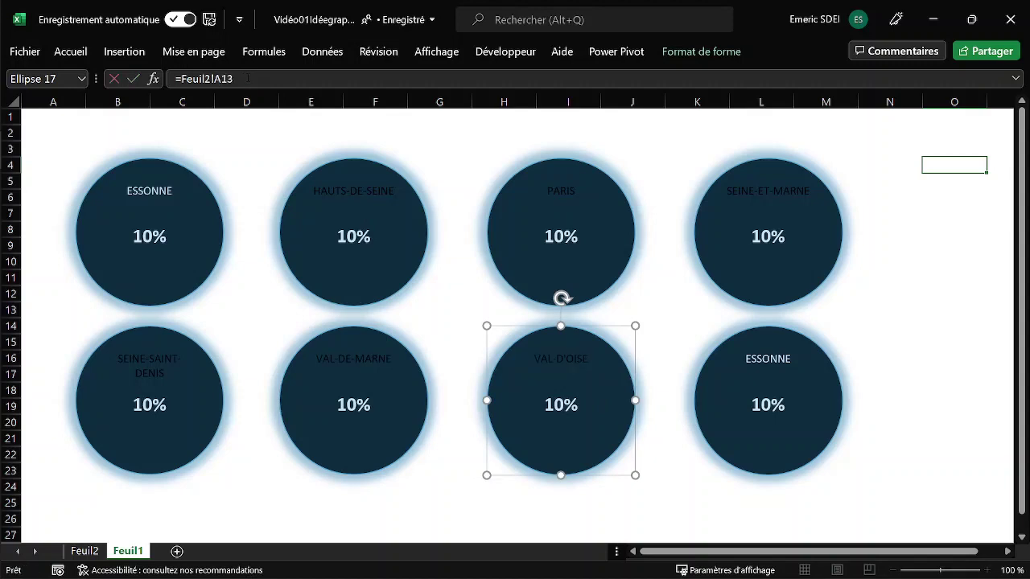
{"action": "left_click", "coordinate": [777, 360]}
{"action": "left_click", "coordinate": [292, 79]}
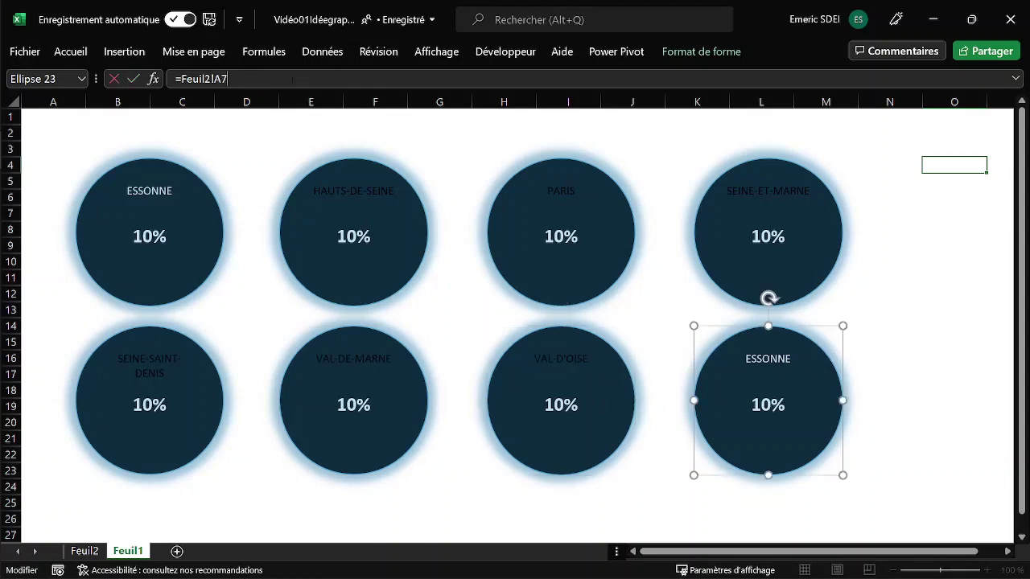
{"action": "type", "text": "14"}
{"action": "key", "text": "Return"}
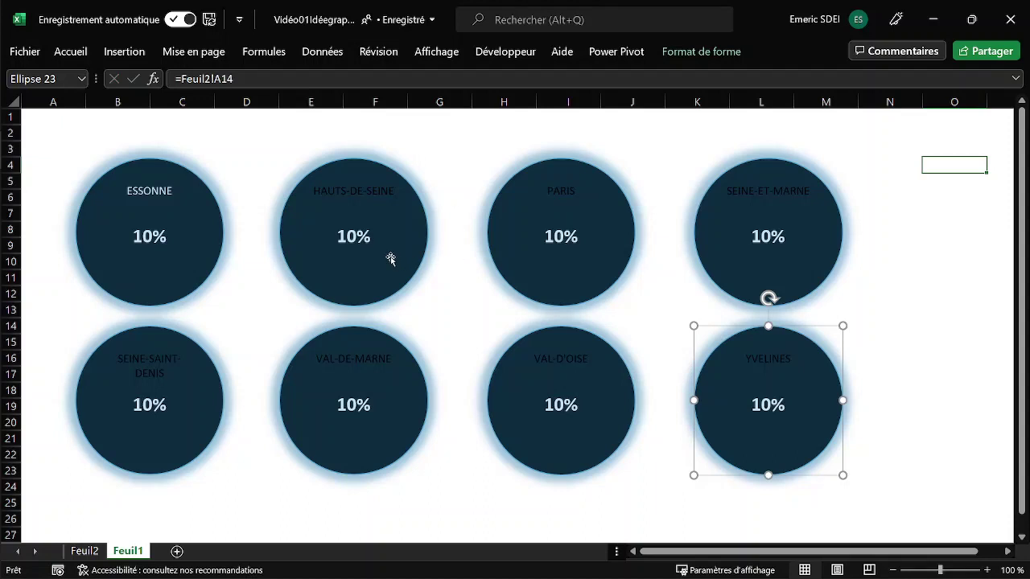
Step: Link the HAUTS-DE-SEINE percentage to that department's % cell on Feuil2 and the PARIS percentage to =Feuil2!F9
{"action": "left_click", "coordinate": [350, 244]}
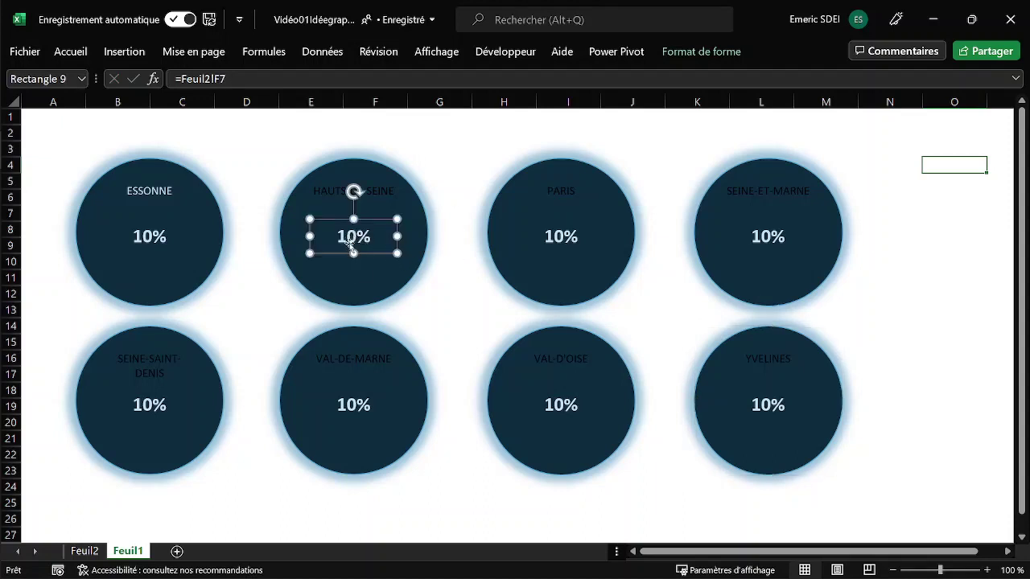
{"action": "left_click", "coordinate": [252, 81]}
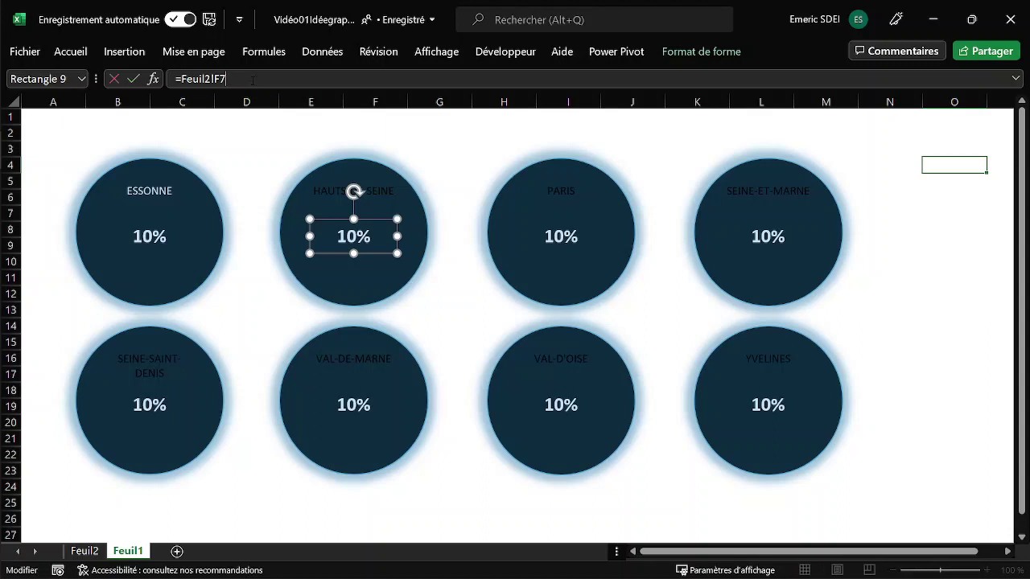
{"action": "key", "text": "Tab"}
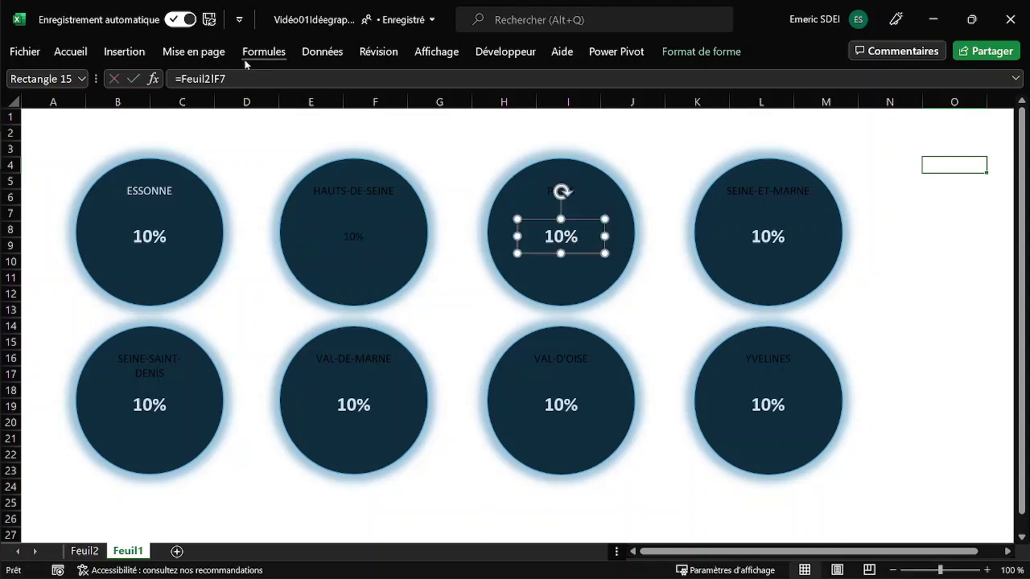
{"action": "left_click", "coordinate": [237, 76]}
{"action": "key", "text": "BackSpace"}
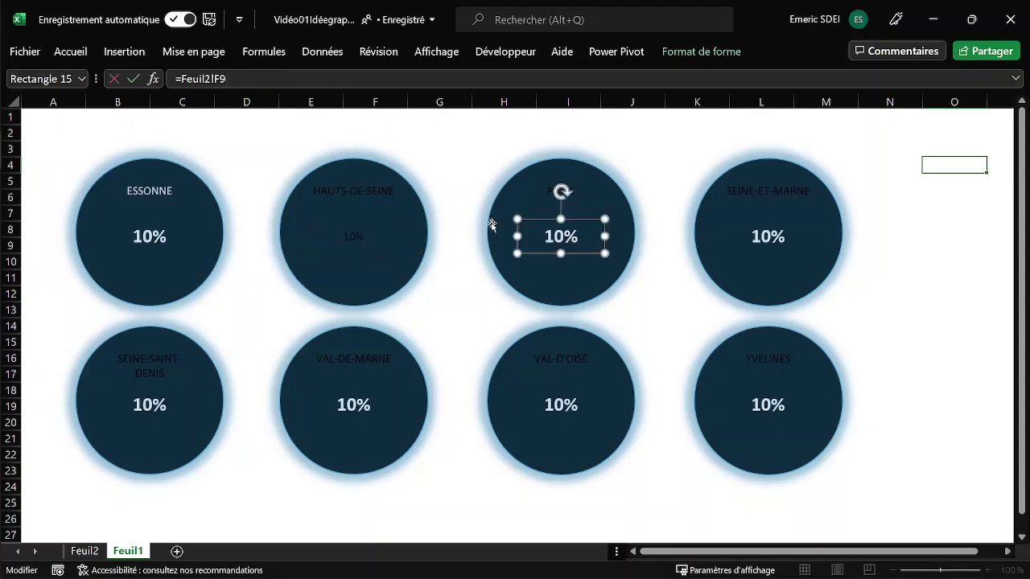
Step: Link the SEINE-ET-MARNE percentage rectangle to =Feuil2!F10
{"action": "left_click", "coordinate": [775, 237]}
{"action": "left_click", "coordinate": [240, 79]}
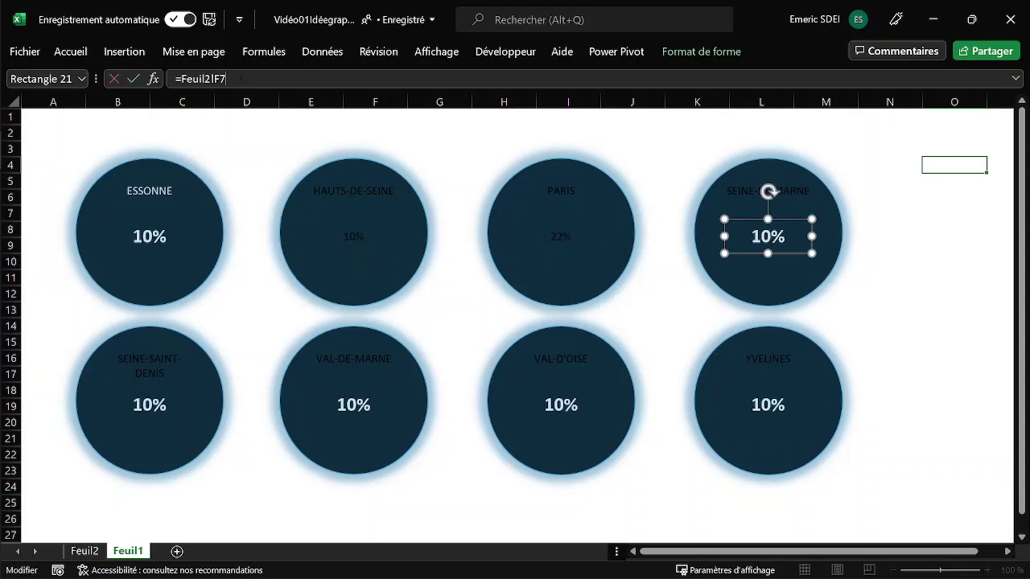
{"action": "type", "text": "10"}
Step: Link the SEINE-SAINT-DENIS percentage rectangle to =Feuil2!F11 and the VAL-DE-MARNE percentage rectangle to =Feuil2!F12
{"action": "left_click", "coordinate": [151, 404]}
{"action": "left_click", "coordinate": [237, 79]}
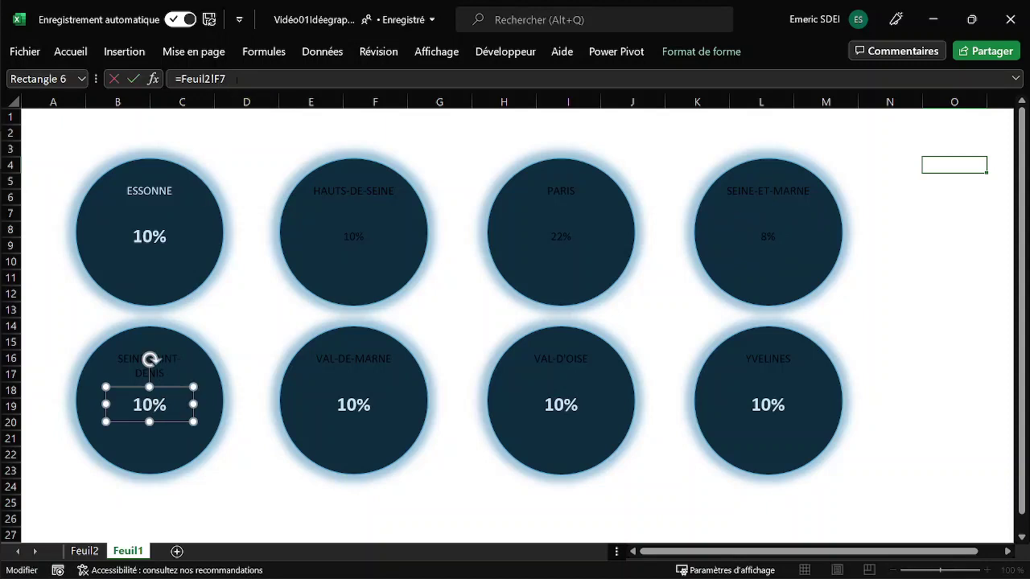
{"action": "type", "text": "11"}
{"action": "left_click", "coordinate": [359, 410]}
{"action": "left_click", "coordinate": [259, 79]}
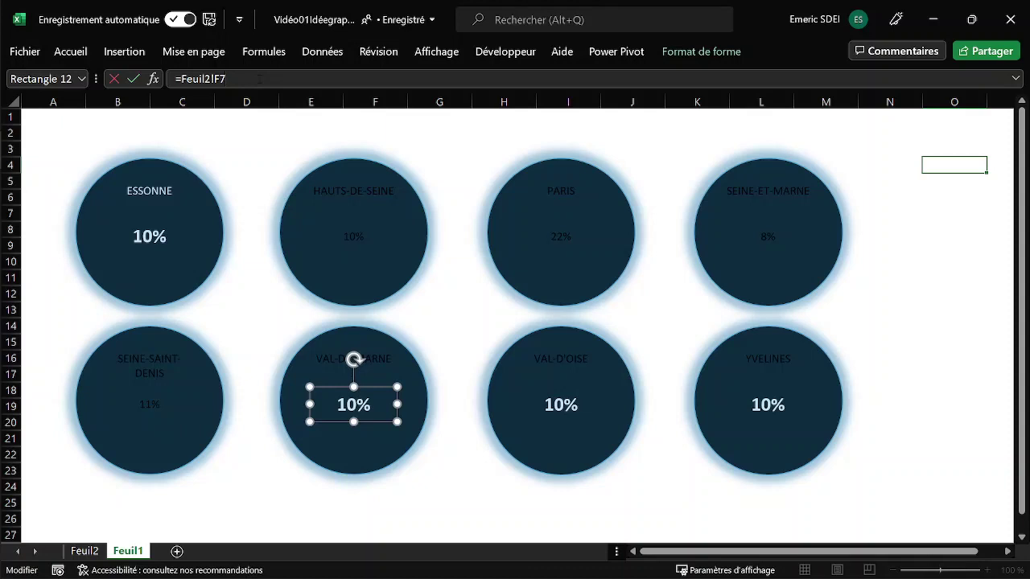
{"action": "type", "text": "12"}
Step: Link the VAL-D'OISE percentage rectangle to =Feuil2!F13 and the YVELINES percentage rectangle to =Feuil2!F14
{"action": "left_click", "coordinate": [565, 406]}
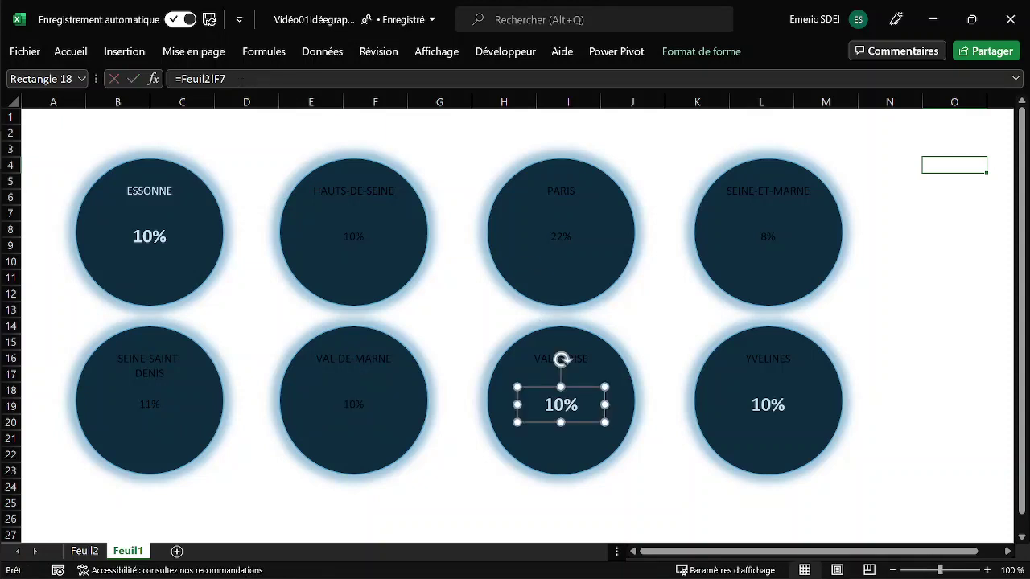
{"action": "left_click", "coordinate": [249, 79]}
{"action": "type", "text": "13"}
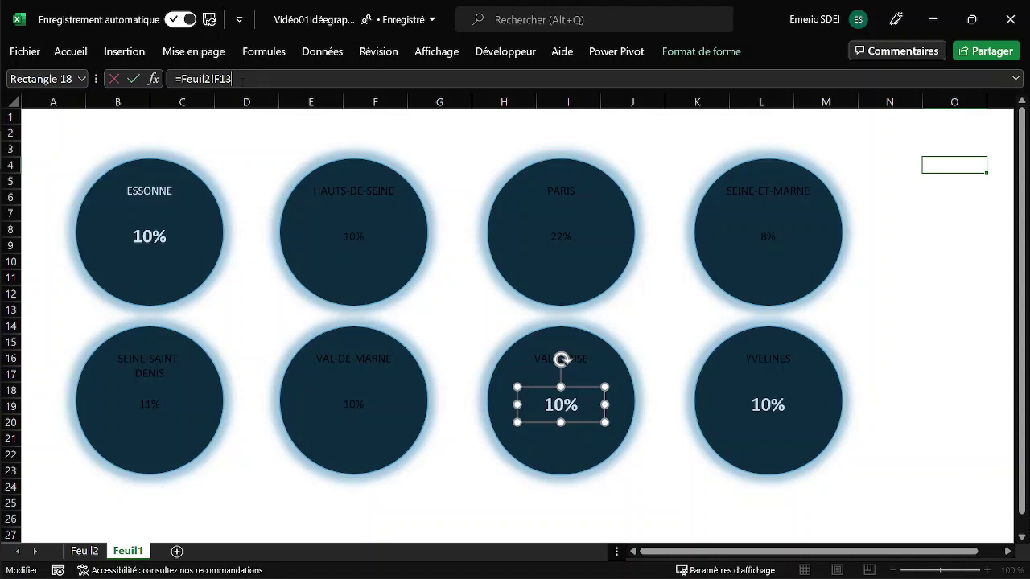
{"action": "left_click", "coordinate": [777, 393]}
{"action": "left_click", "coordinate": [241, 79]}
{"action": "key", "text": "BackSpace"}
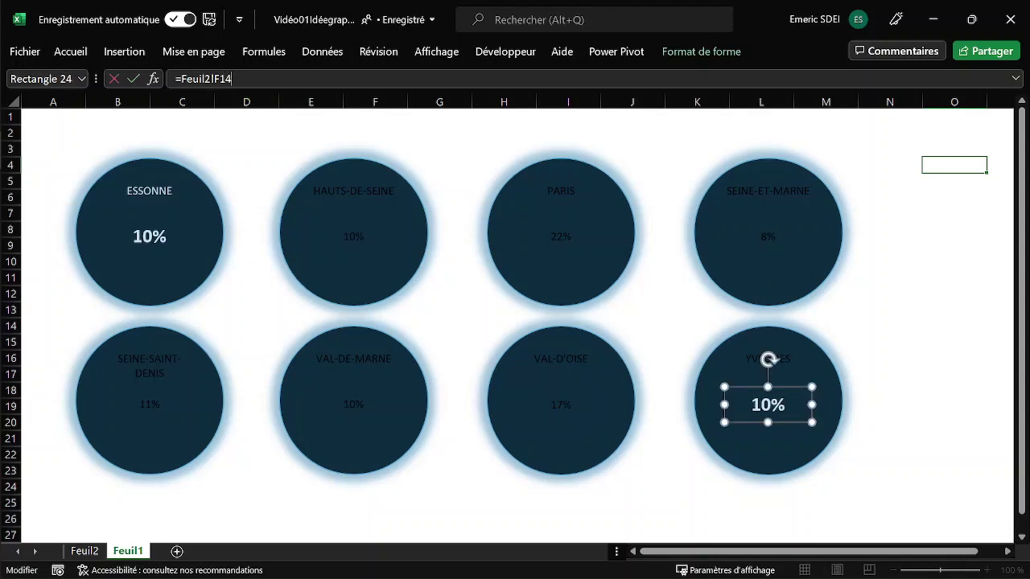
{"action": "key", "text": "Return"}
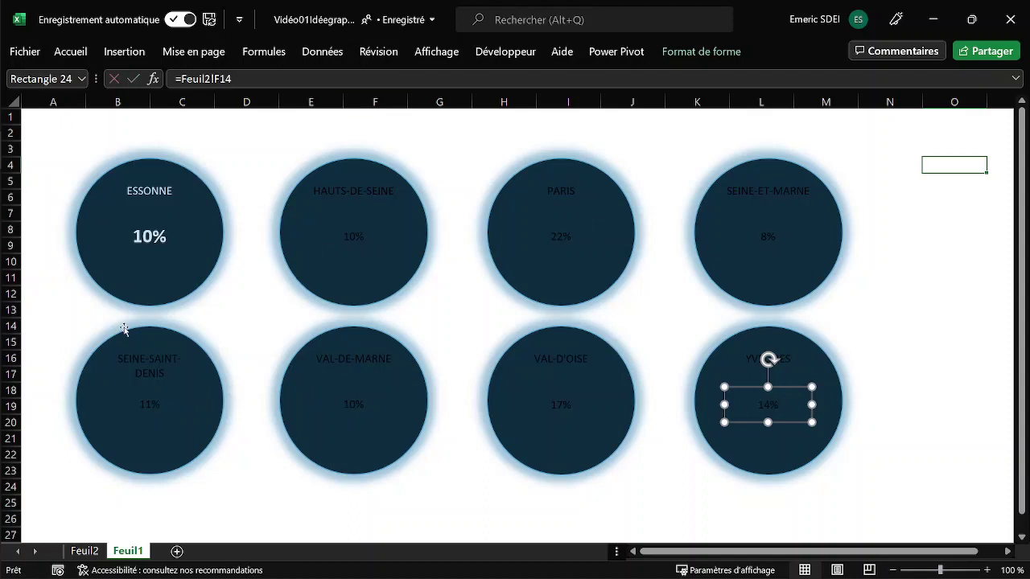
Step: Link the ring rectangle around HAUTS-DE-SEINE to =Feuil2!E8 and the one around PARIS to that department's column E cell on Feuil2
{"action": "left_click", "coordinate": [197, 332]}
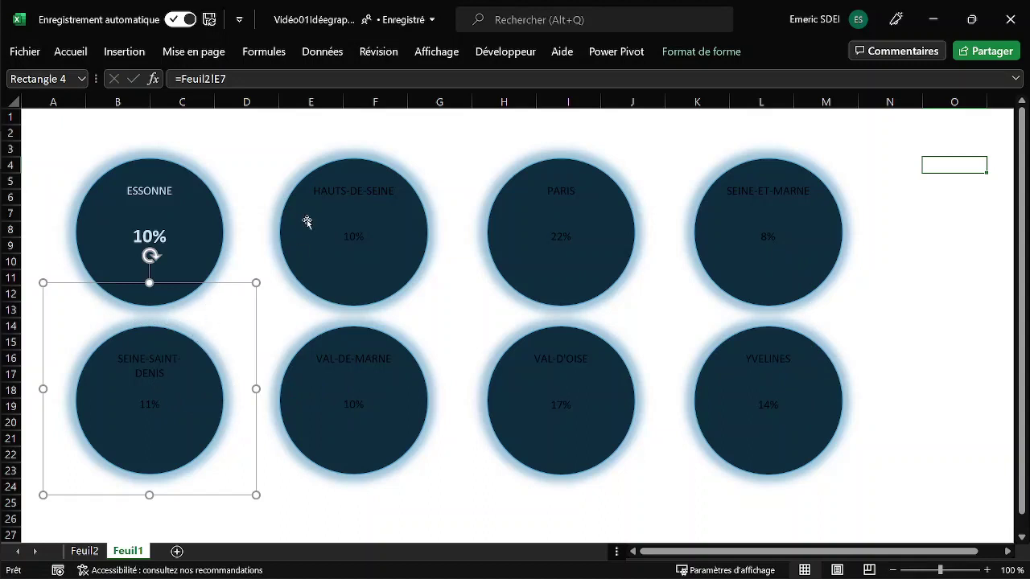
{"action": "left_click", "coordinate": [298, 159]}
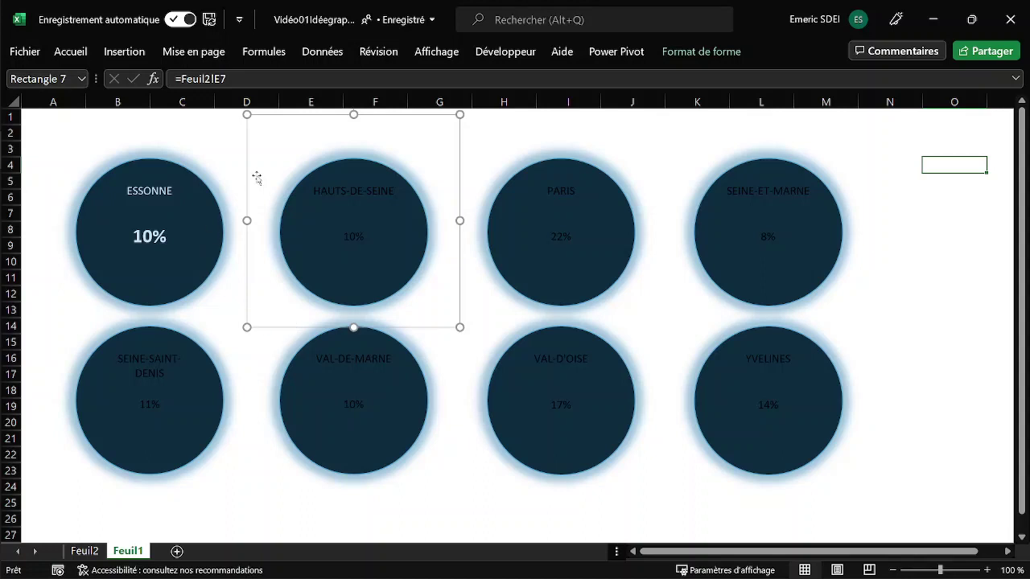
{"action": "left_click", "coordinate": [251, 78]}
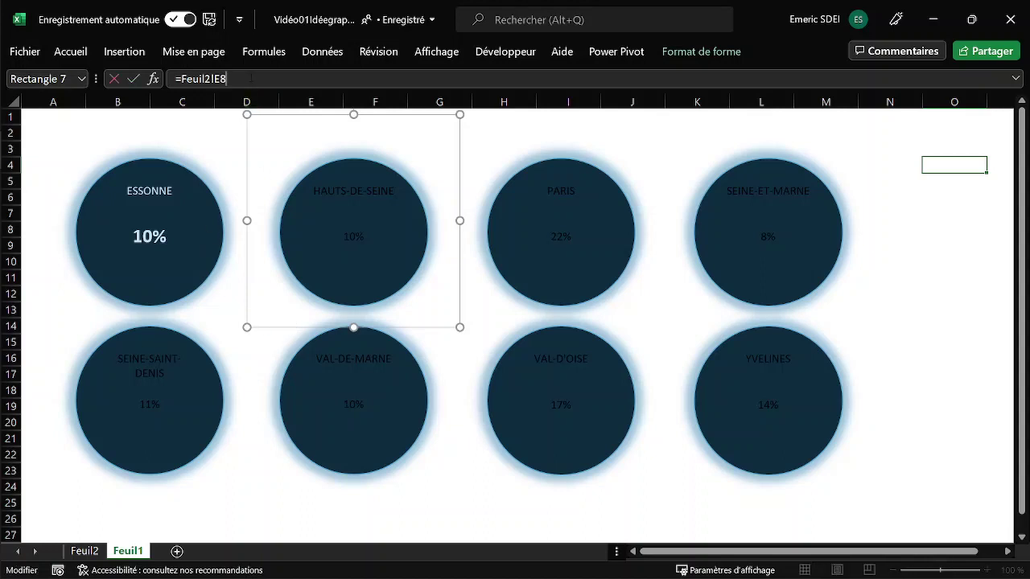
{"action": "left_click", "coordinate": [528, 148]}
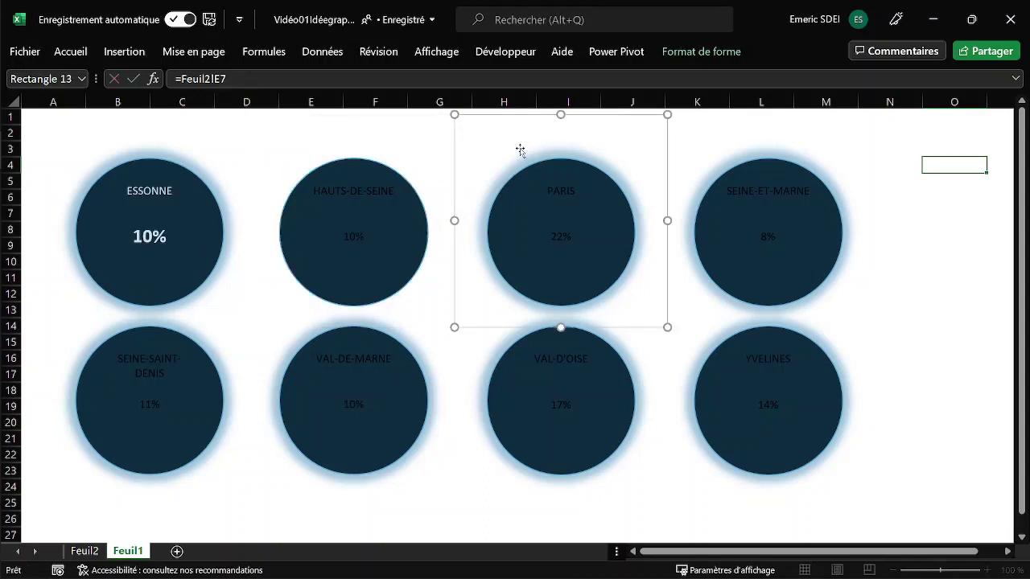
{"action": "left_click", "coordinate": [247, 78]}
{"action": "key", "text": "BackSpace"}
Step: Link the ring rectangle around SEINE-ET-MARNE to =Feuil2!E10 and the one around SEINE-SAINT-DENIS to =Feuil2!E11
{"action": "left_click", "coordinate": [744, 161]}
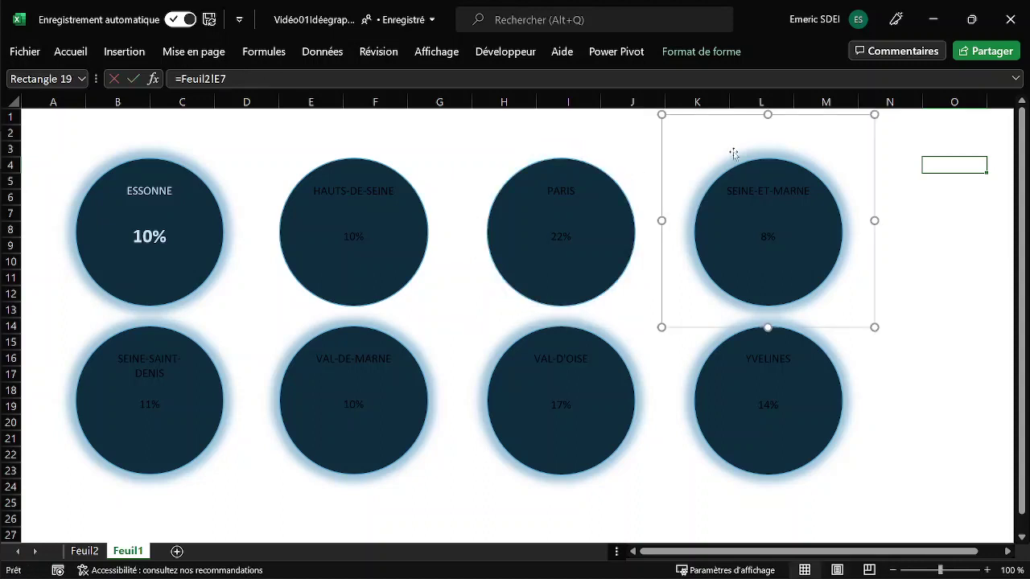
{"action": "left_click", "coordinate": [346, 79]}
{"action": "key", "text": "BackSpace"}
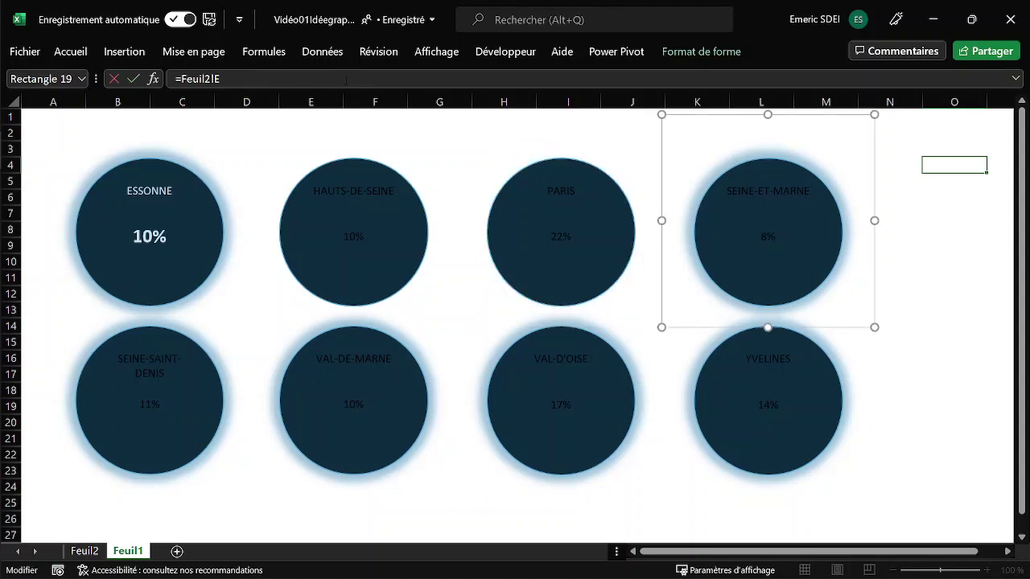
{"action": "type", "text": "10"}
{"action": "left_click", "coordinate": [217, 359]}
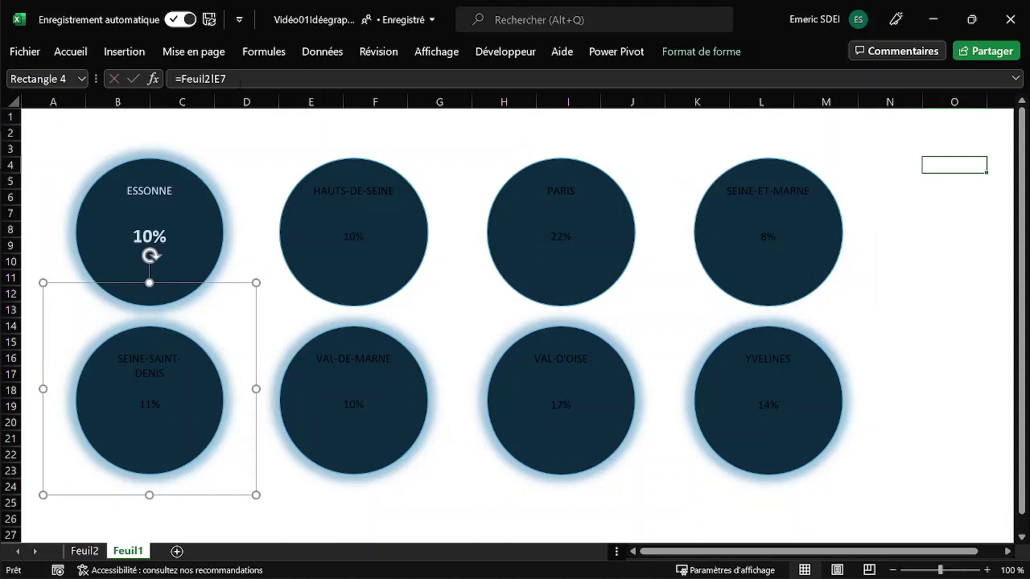
{"action": "left_click", "coordinate": [242, 78]}
{"action": "key", "text": "BackSpace"}
{"action": "type", "text": "11"}
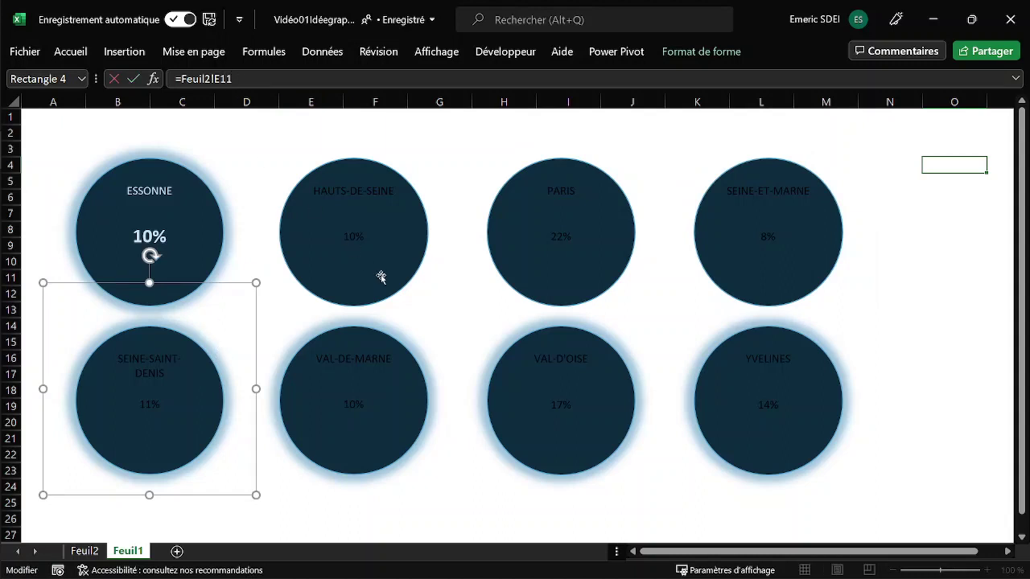
Step: Link the ring rectangle around VAL-DE-MARNE to =Feuil2!E12 and the one around VAL-D'OISE to =Feuil2!E13
{"action": "left_click", "coordinate": [416, 334]}
{"action": "left_click", "coordinate": [233, 78]}
{"action": "key", "text": "BackSpace"}
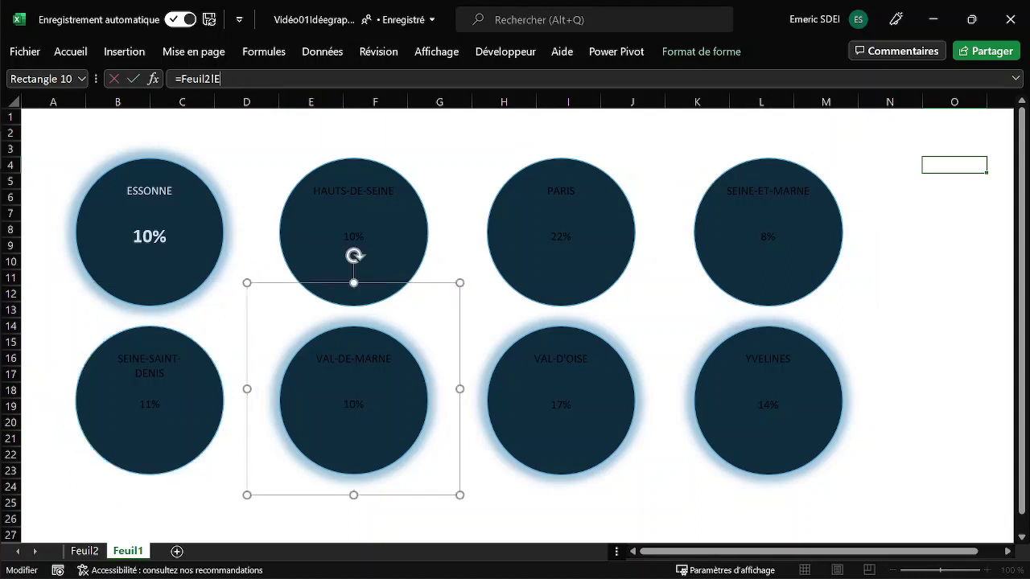
{"action": "type", "text": "12"}
{"action": "left_click", "coordinate": [618, 338]}
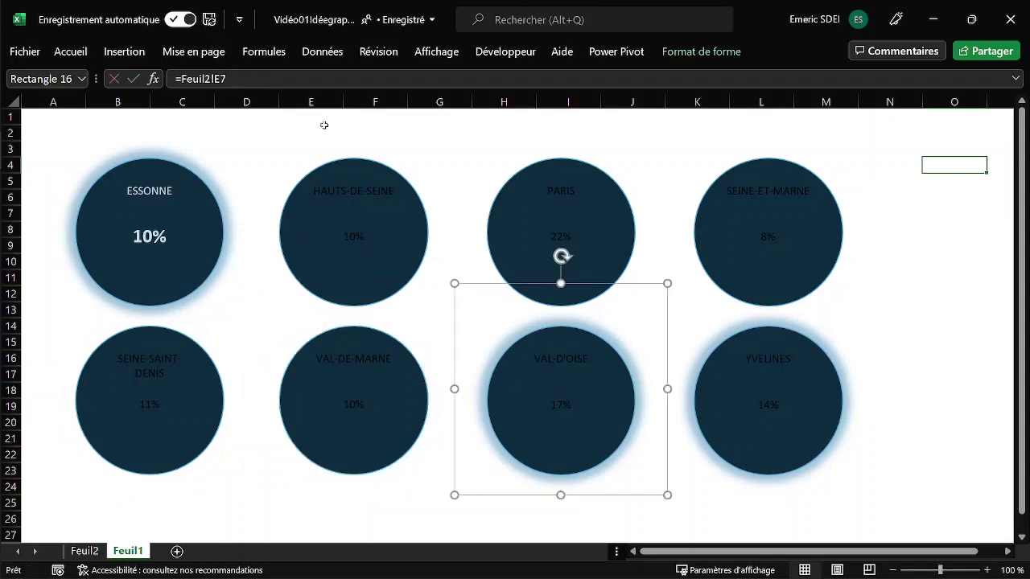
{"action": "left_click", "coordinate": [259, 79]}
{"action": "key", "text": "BackSpace"}
{"action": "type", "text": "13"}
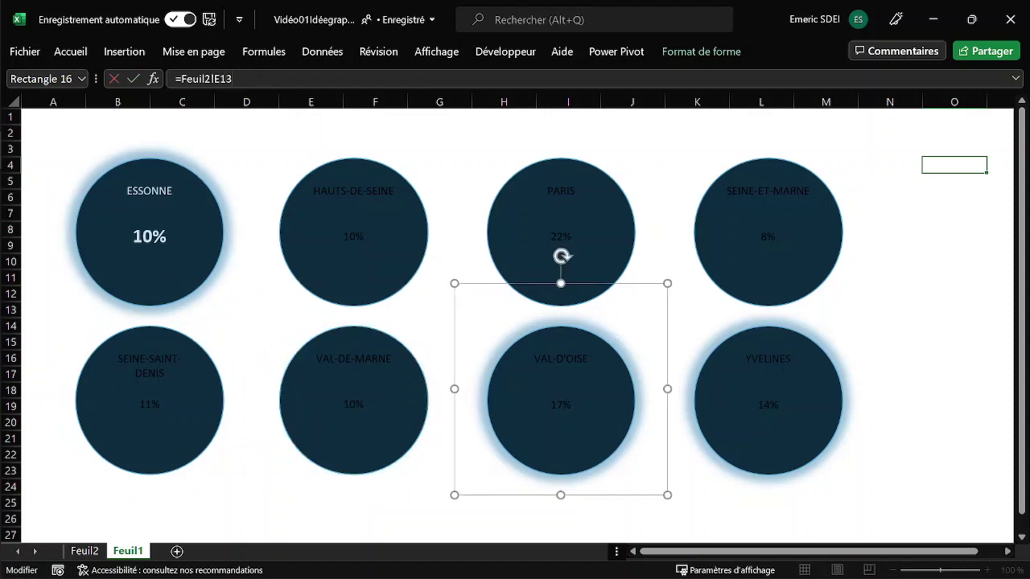
Step: Link the ring rectangle around YVELINES to =Feuil2!E14
{"action": "left_click", "coordinate": [727, 327]}
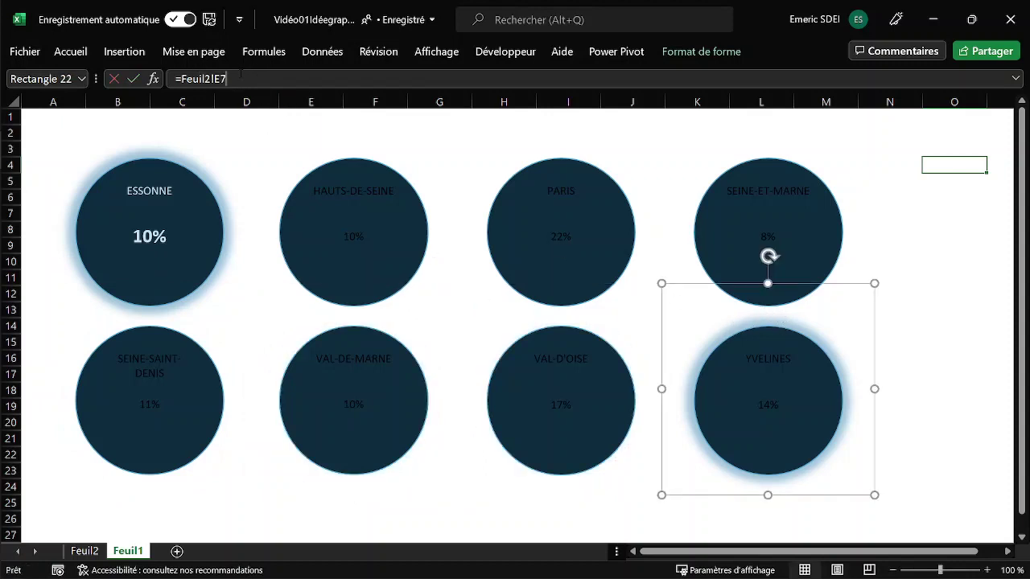
{"action": "left_click", "coordinate": [241, 78]}
{"action": "key", "text": "BackSpace"}
{"action": "key", "text": "Return"}
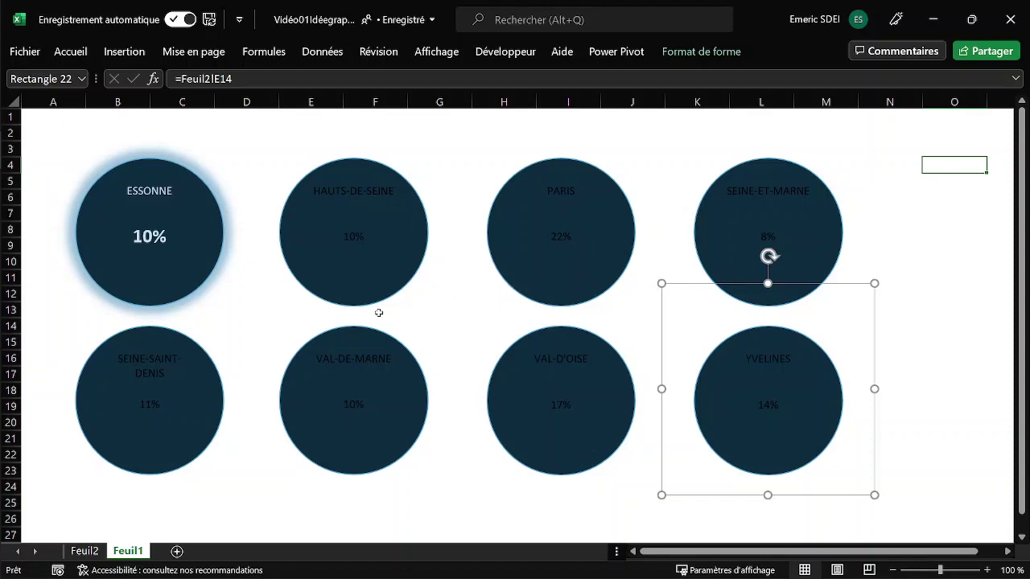
Step: Copy the ESSONNE circle's formatting onto the seven other department circles with Format Painter
{"action": "left_click", "coordinate": [148, 194]}
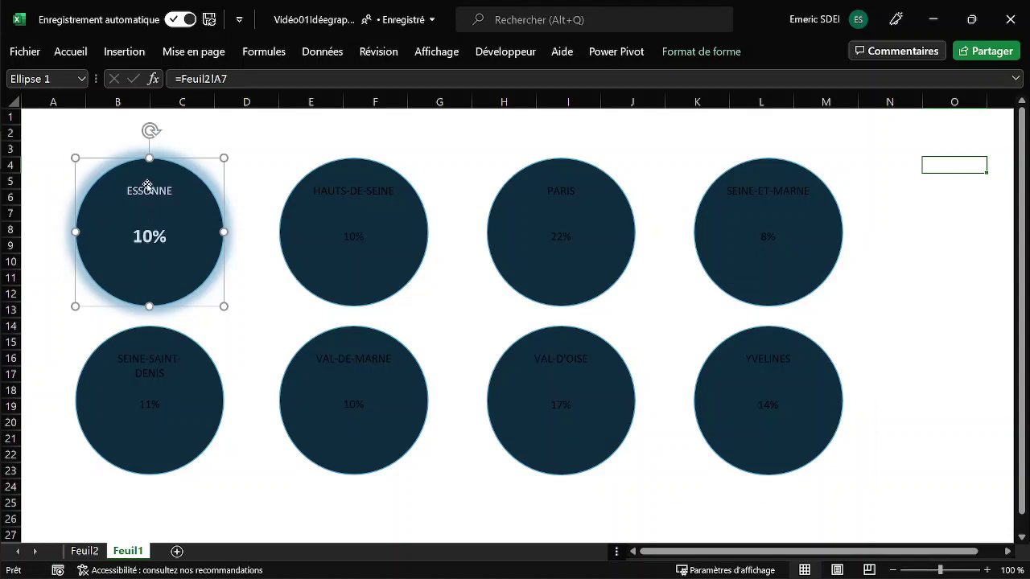
{"action": "left_click", "coordinate": [71, 53]}
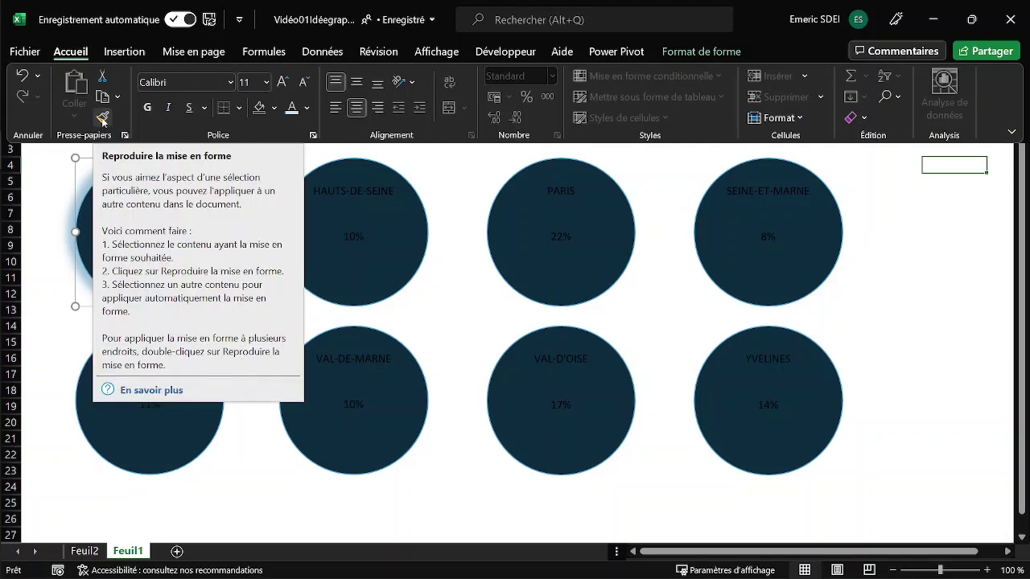
{"action": "left_click", "coordinate": [103, 121]}
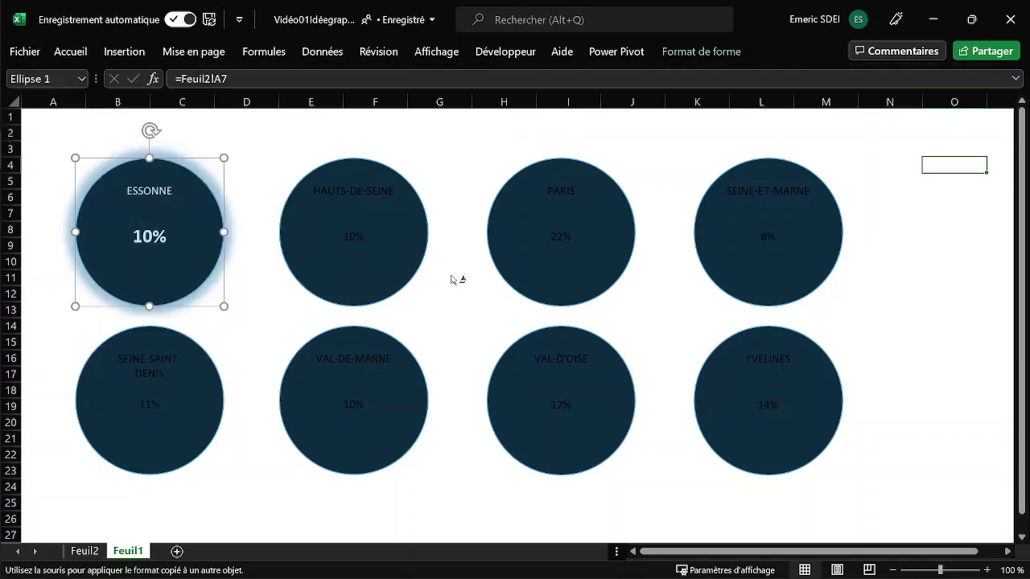
{"action": "left_click", "coordinate": [357, 191]}
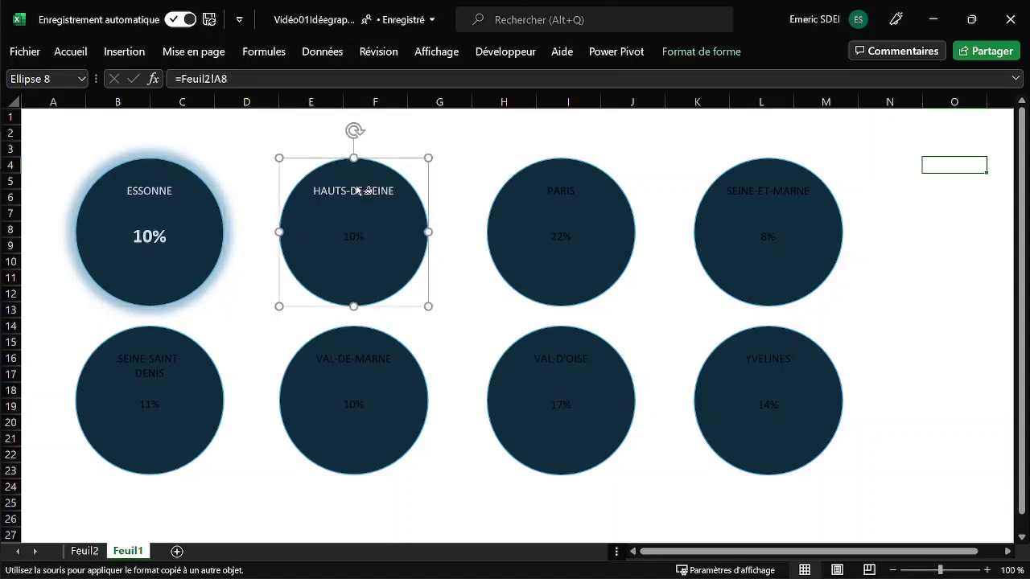
{"action": "left_click", "coordinate": [550, 198]}
{"action": "left_click", "coordinate": [757, 197]}
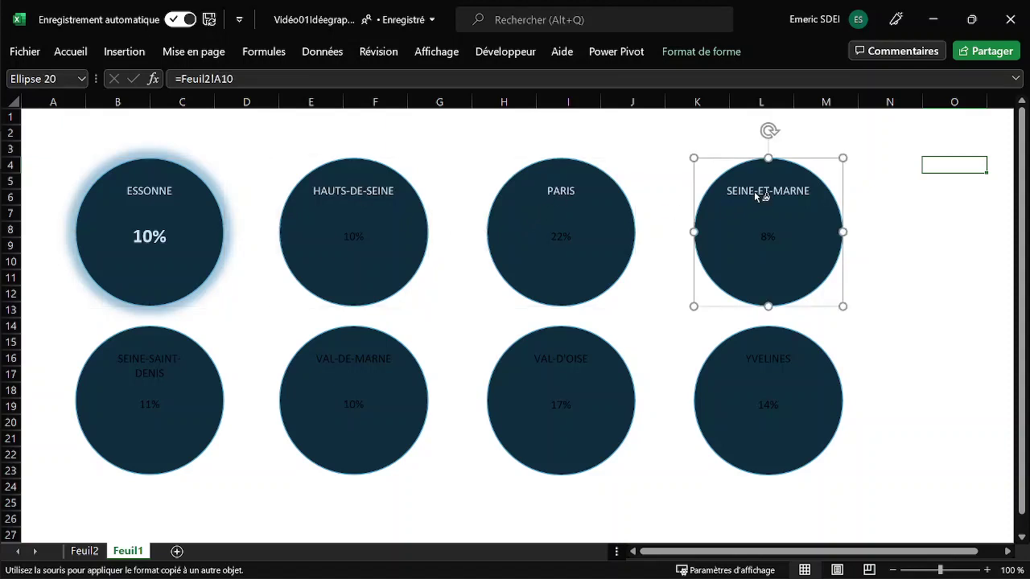
{"action": "left_click", "coordinate": [756, 366]}
{"action": "left_click", "coordinate": [565, 360]}
{"action": "left_click", "coordinate": [329, 365]}
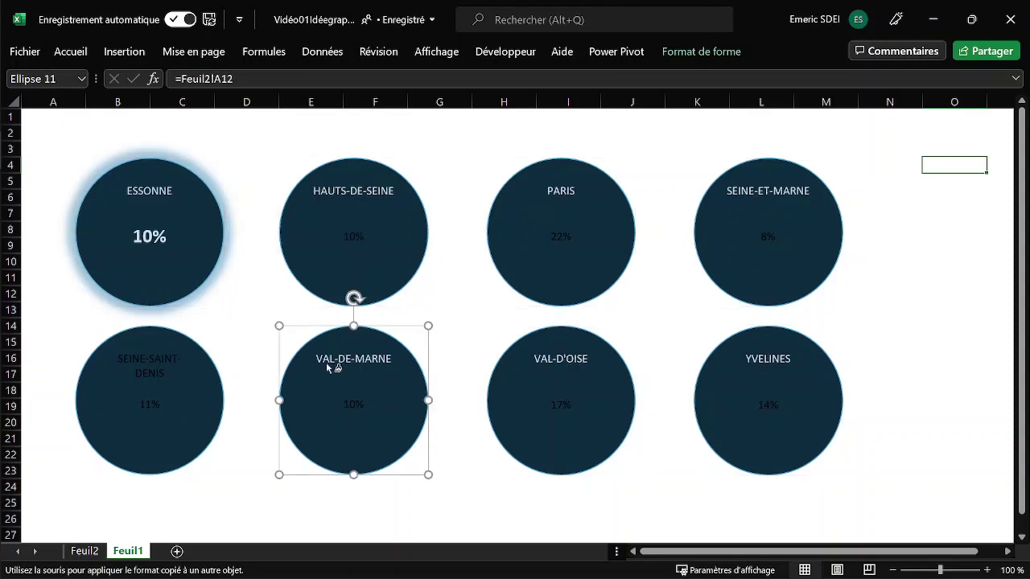
{"action": "left_click", "coordinate": [137, 360]}
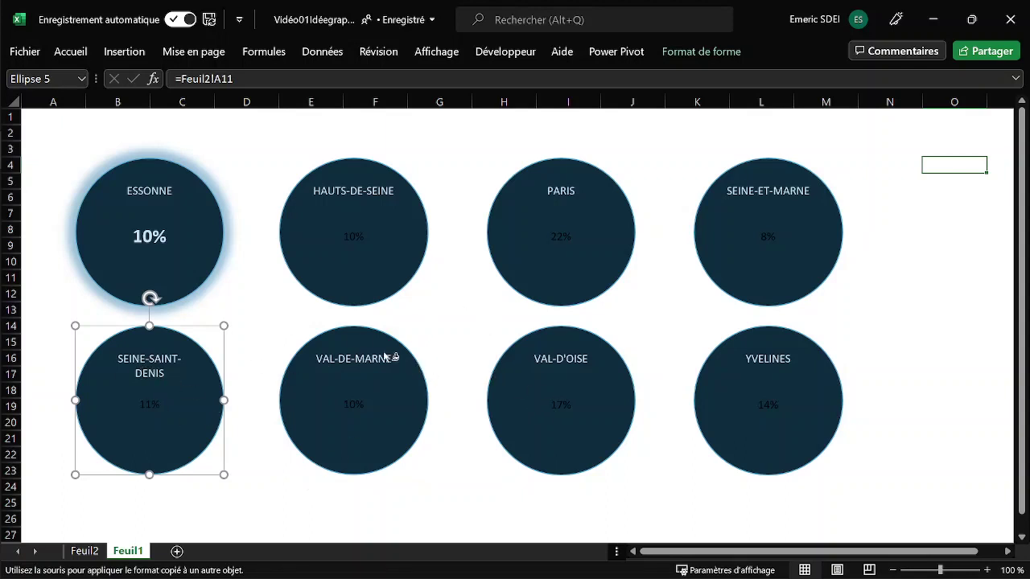
Step: Copy the formatting of the ESSONNE percentage rectangle onto the seven other percentage rectangles with Format Painter
{"action": "left_click", "coordinate": [148, 239]}
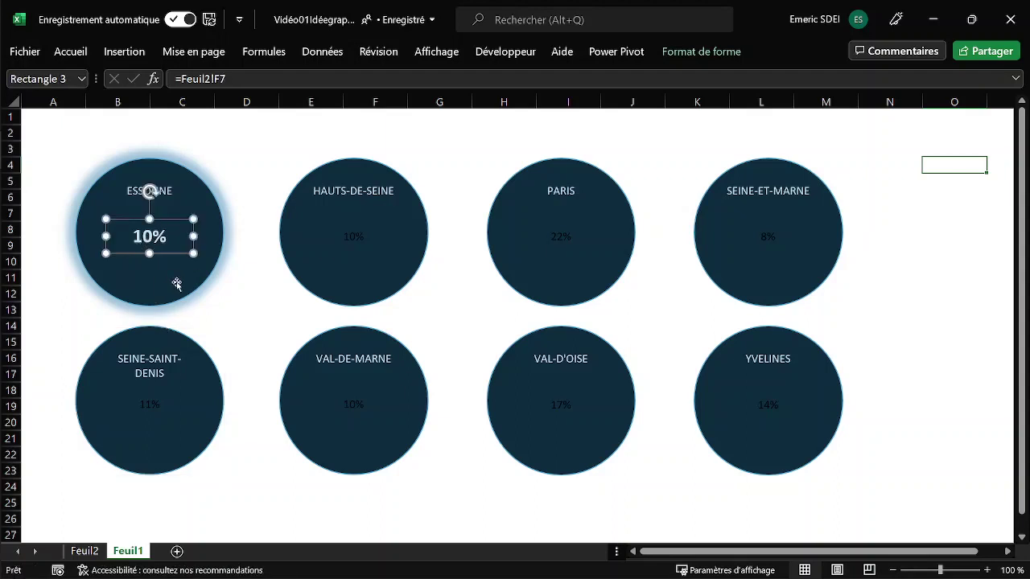
{"action": "left_click", "coordinate": [70, 53]}
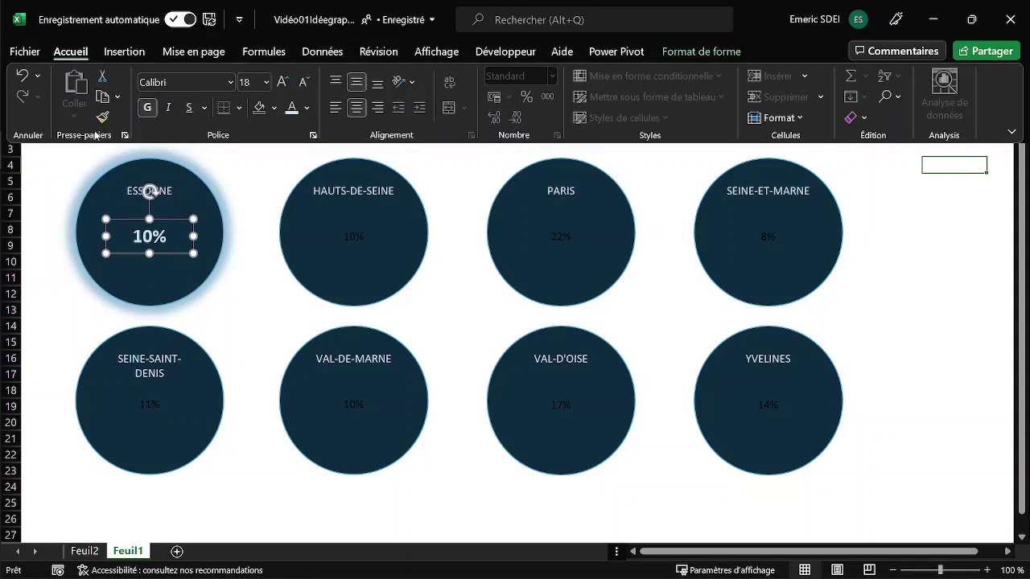
{"action": "left_click", "coordinate": [103, 118]}
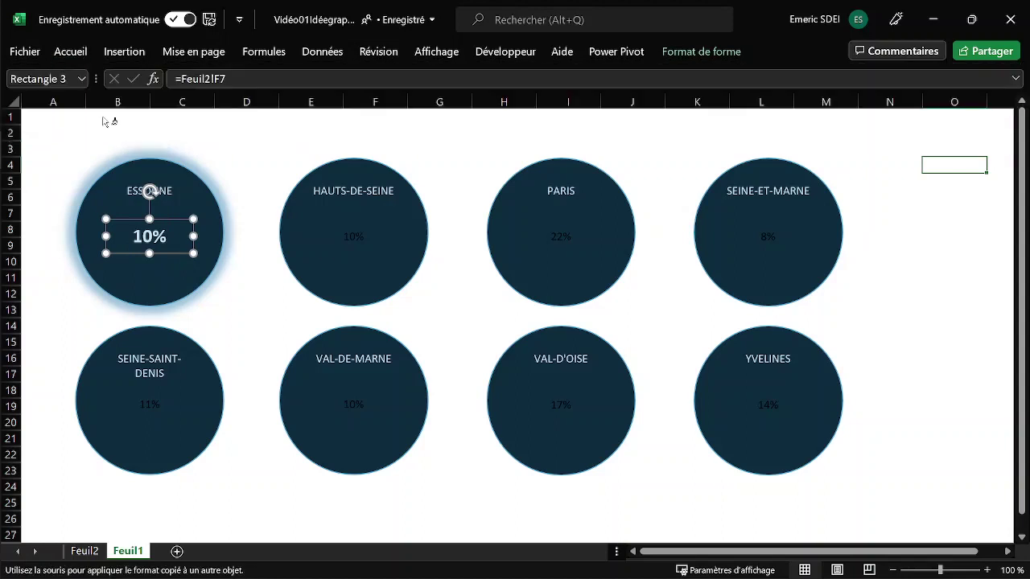
{"action": "left_click", "coordinate": [352, 244]}
{"action": "left_click", "coordinate": [562, 242]}
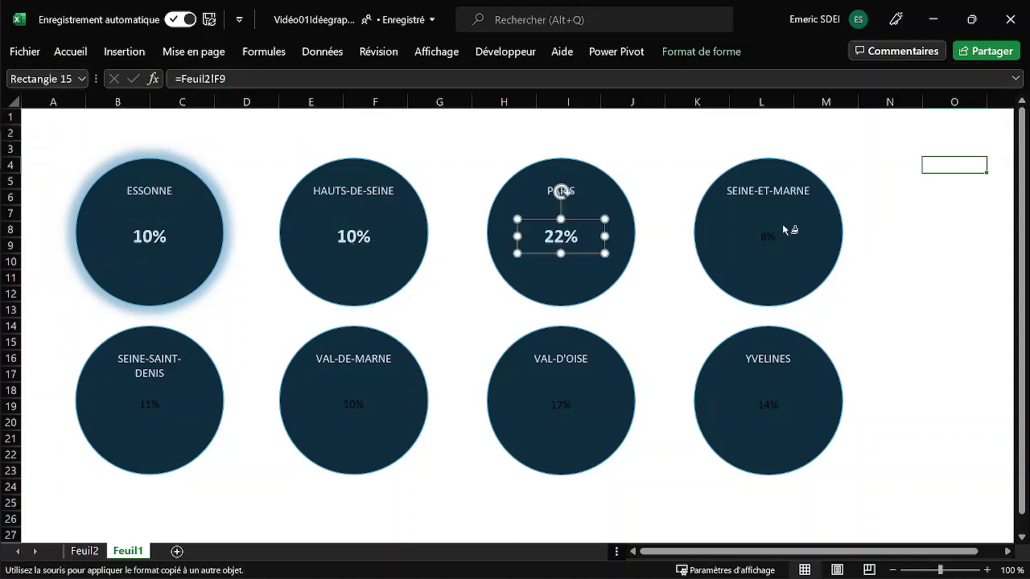
{"action": "left_click", "coordinate": [770, 240]}
{"action": "left_click", "coordinate": [736, 411]}
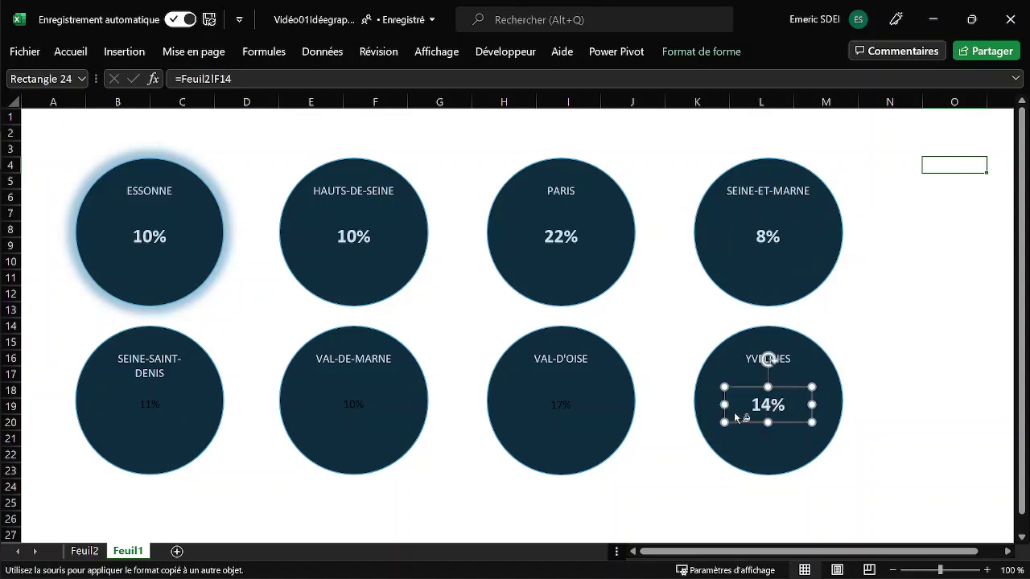
{"action": "left_click", "coordinate": [562, 408]}
{"action": "left_click", "coordinate": [353, 407]}
{"action": "left_click", "coordinate": [150, 407]}
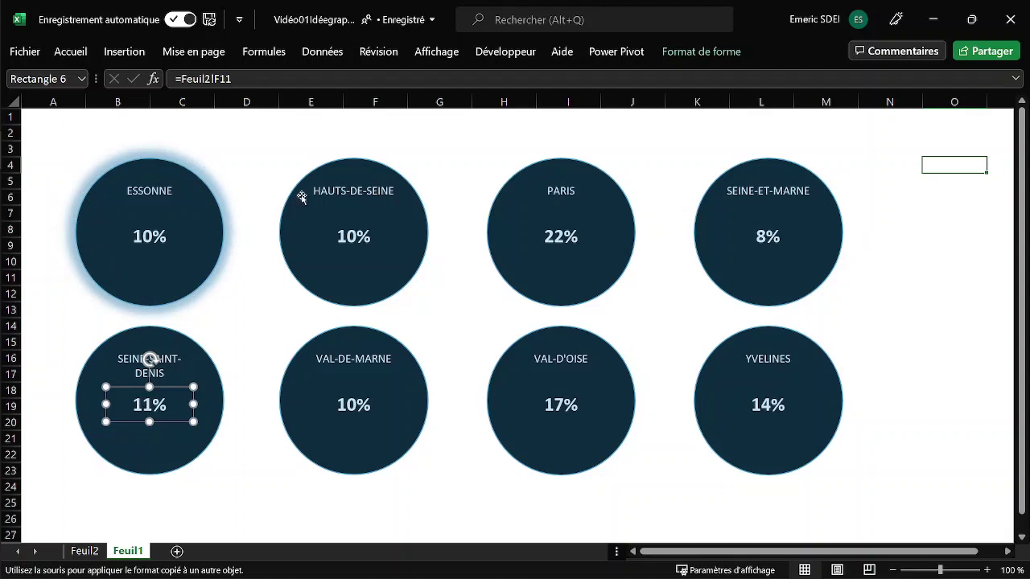
Step: Try to select the ring rectangle around the HAUTS-DE-SEINE circle directly on the sheet
{"action": "left_click", "coordinate": [333, 164]}
{"action": "left_click", "coordinate": [309, 143]}
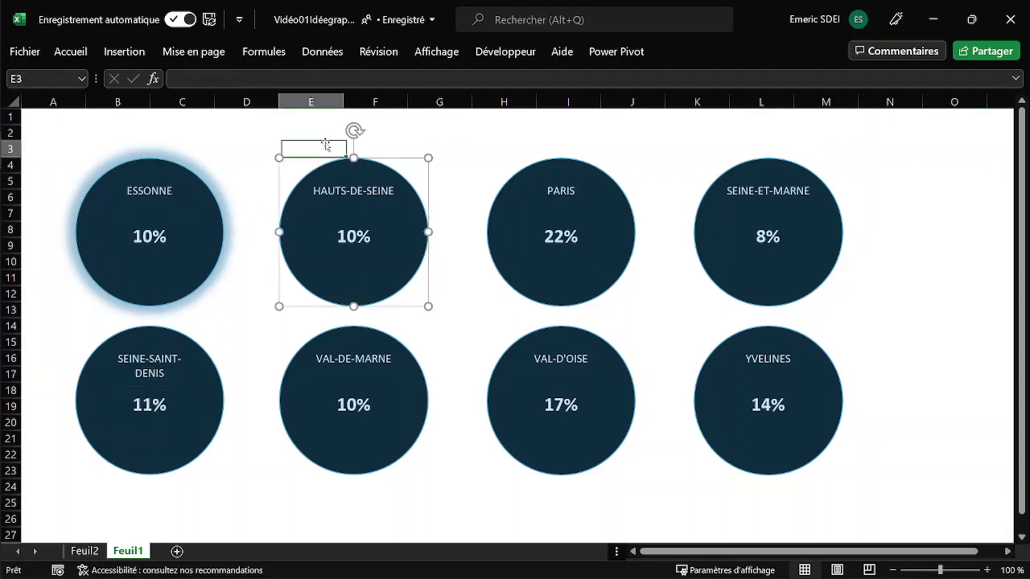
{"action": "left_click", "coordinate": [378, 121]}
{"action": "left_click", "coordinate": [429, 183]}
{"action": "left_click", "coordinate": [444, 245]}
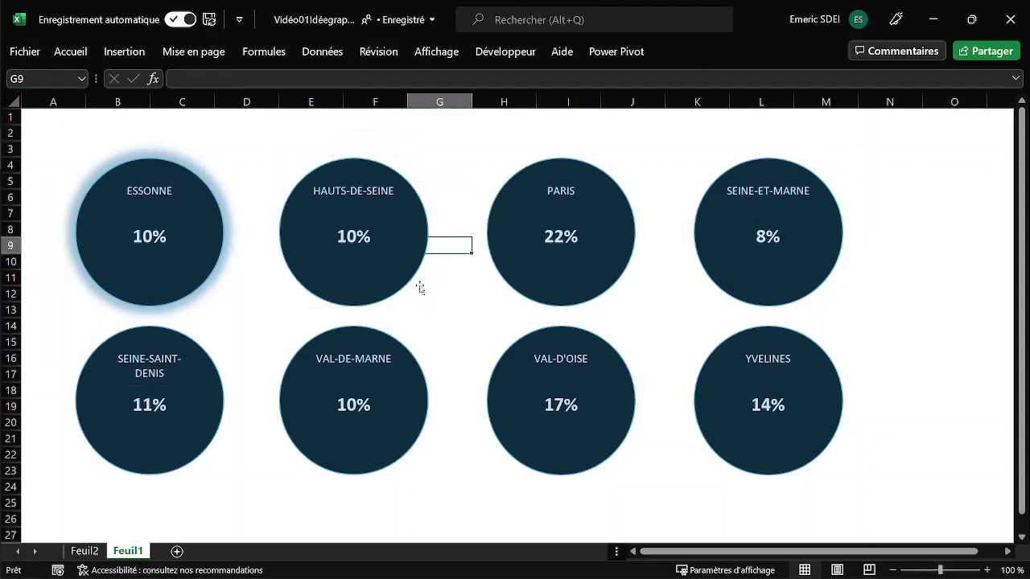
{"action": "left_click", "coordinate": [391, 309]}
{"action": "left_click", "coordinate": [311, 133]}
{"action": "left_click", "coordinate": [322, 161]}
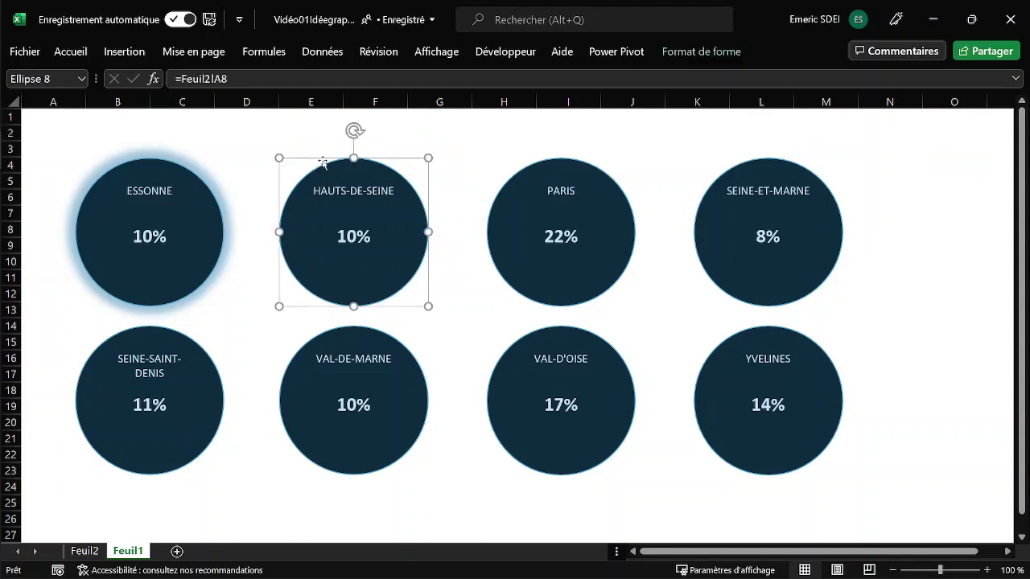
{"action": "left_click", "coordinate": [316, 149]}
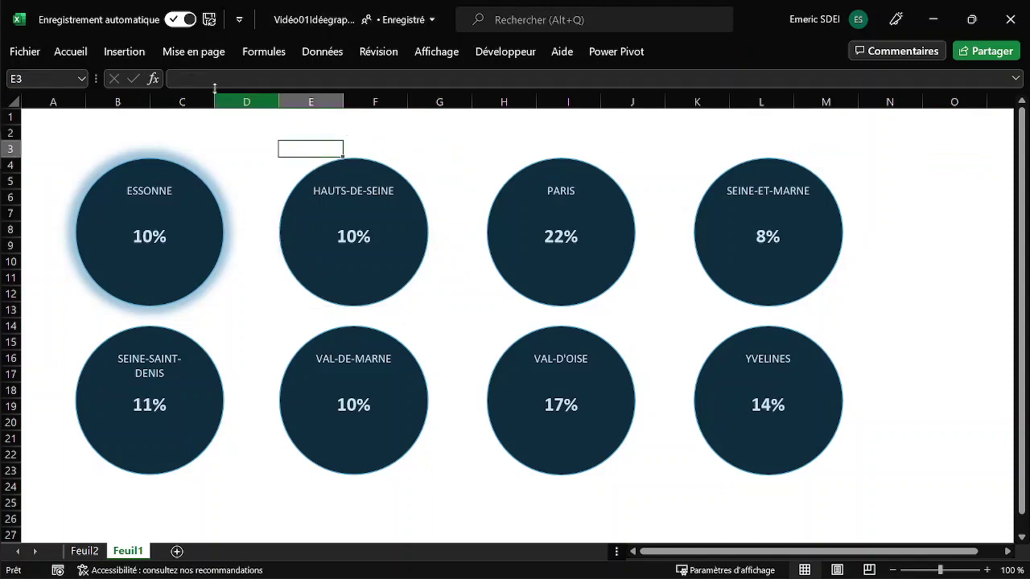
Step: Open the Selection pane and identify which listed shapes make up the ESSONNE circle
{"action": "left_click", "coordinate": [79, 54]}
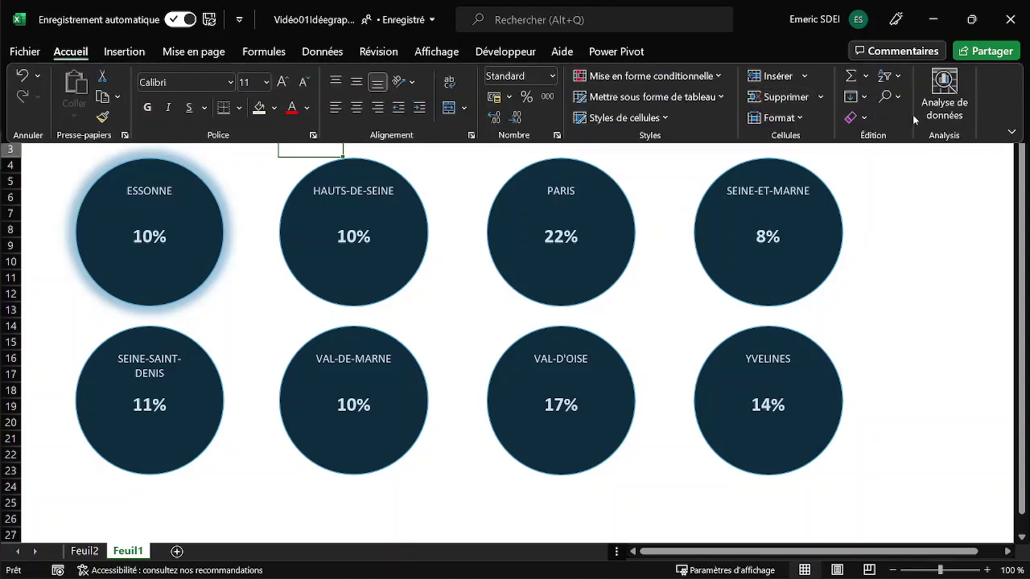
{"action": "left_click", "coordinate": [887, 97]}
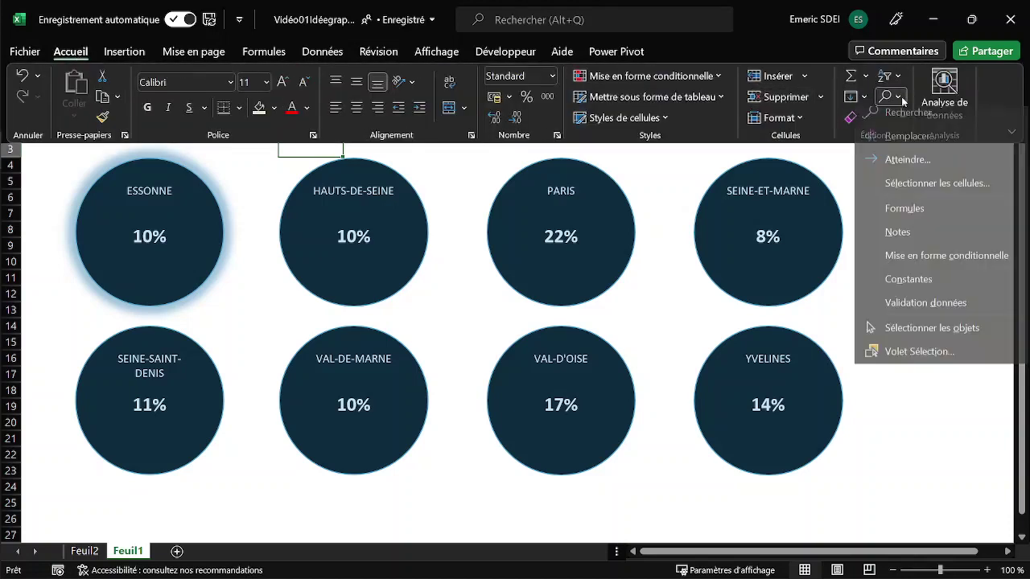
{"action": "left_click", "coordinate": [904, 360]}
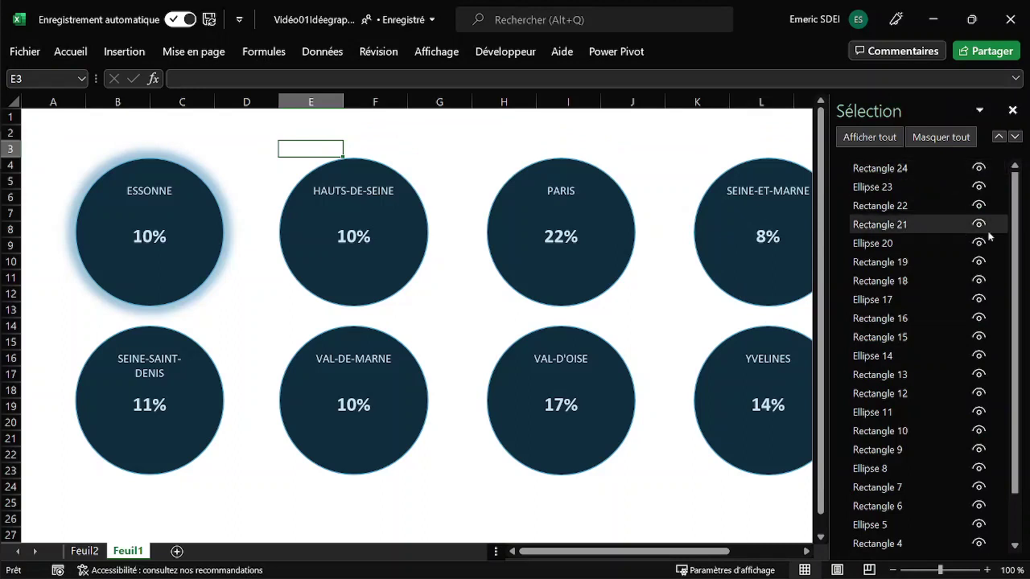
{"action": "left_click_drag", "start_coordinate": [1016, 223], "coordinate": [1023, 386]}
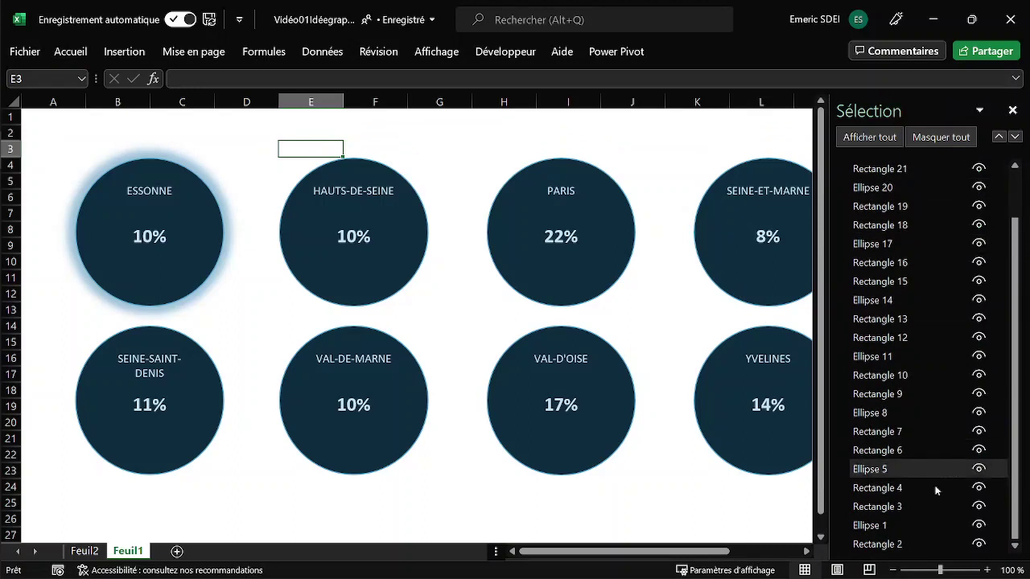
{"action": "left_click", "coordinate": [915, 544]}
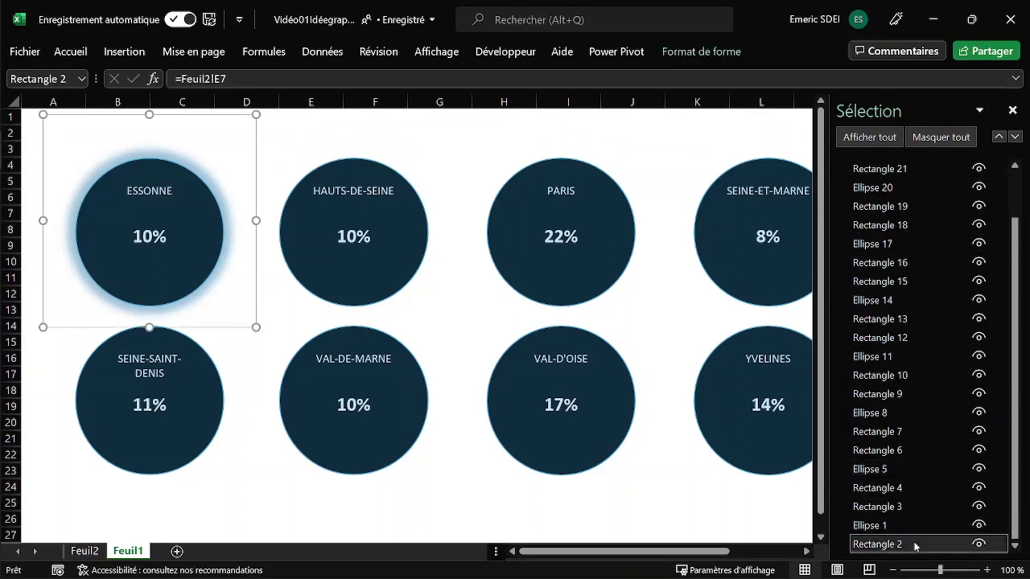
{"action": "left_click", "coordinate": [902, 527]}
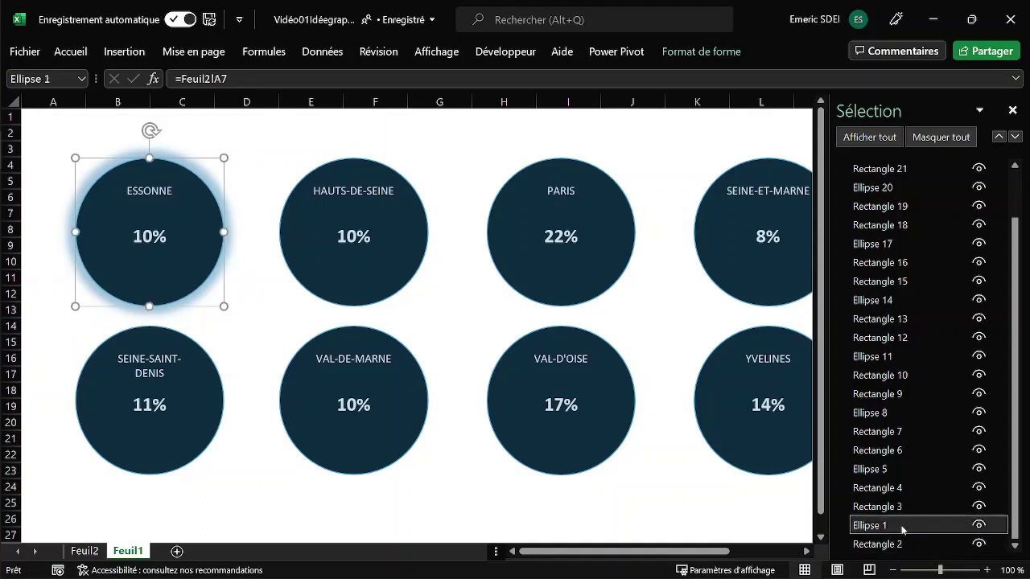
{"action": "left_click", "coordinate": [899, 507]}
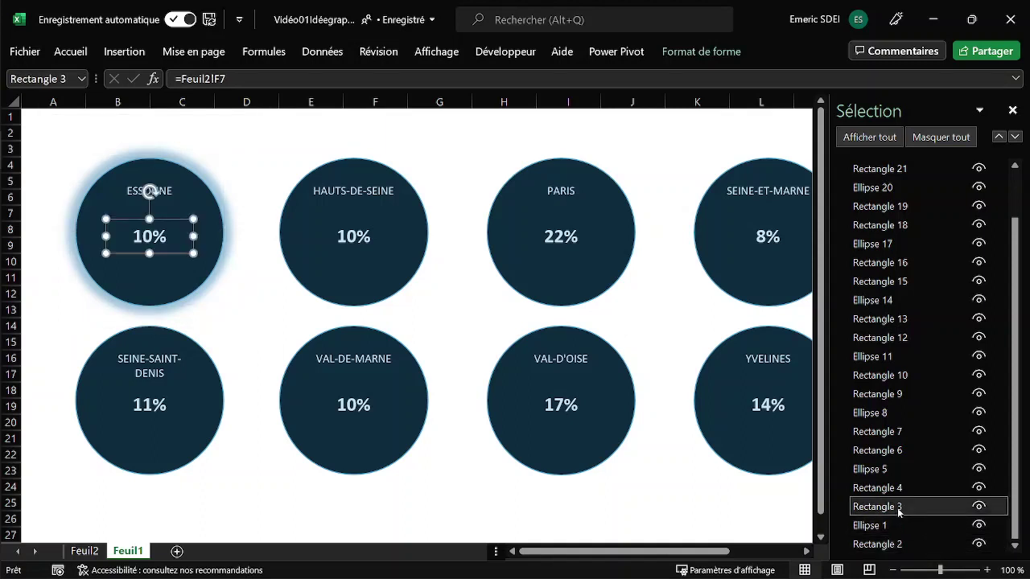
Step: Copy the ESSONNE ring's formatting (Rectangle 2) onto the SEINE-SAINT-DENIS, HAUTS-DE-SEINE and VAL-DE-MARNE ring rectangles with Format Painter
{"action": "left_click", "coordinate": [907, 545]}
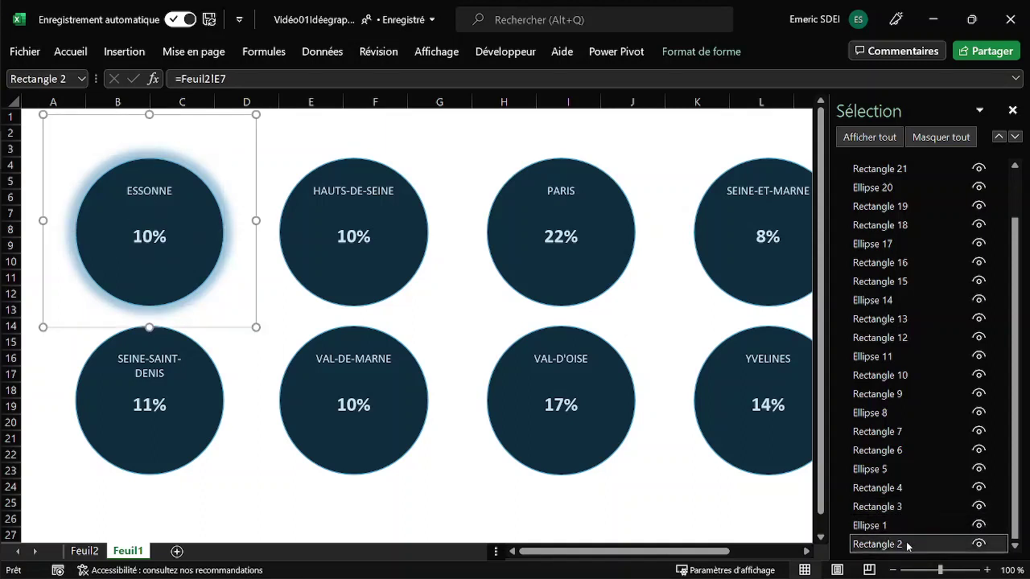
{"action": "left_click", "coordinate": [71, 53]}
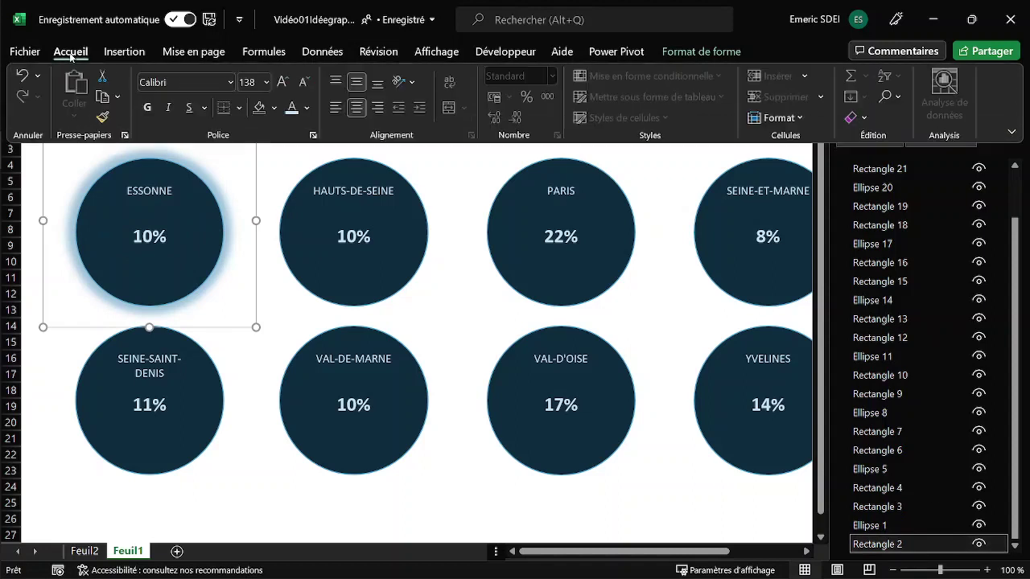
{"action": "left_click", "coordinate": [103, 118]}
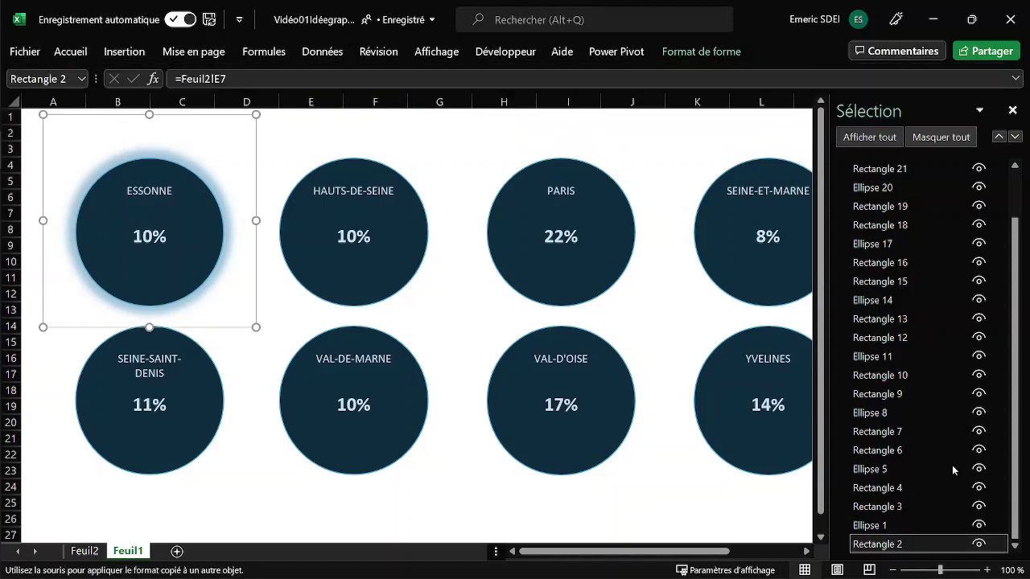
{"action": "left_click", "coordinate": [895, 492]}
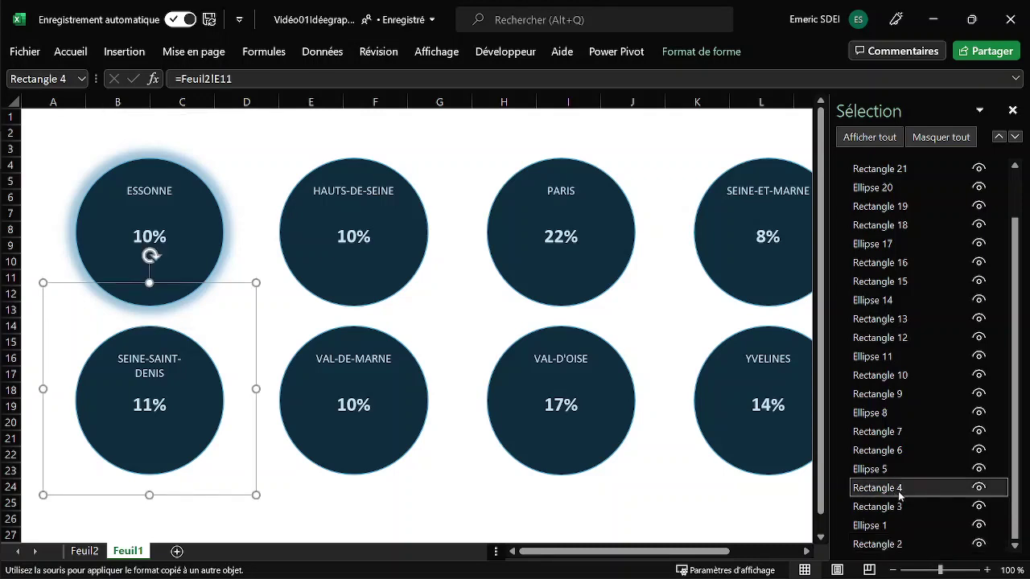
{"action": "left_click", "coordinate": [255, 340]}
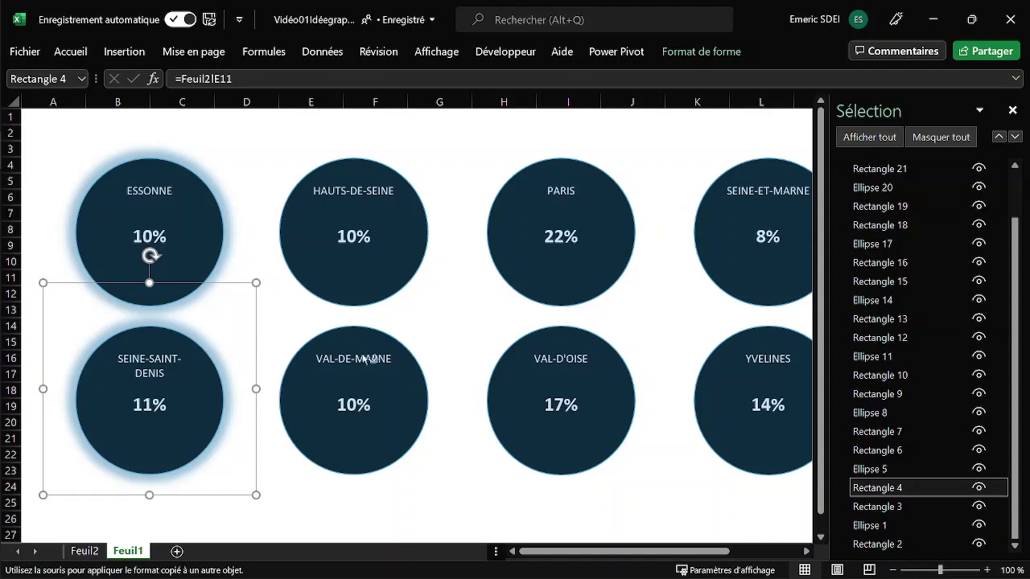
{"action": "left_click", "coordinate": [884, 432]}
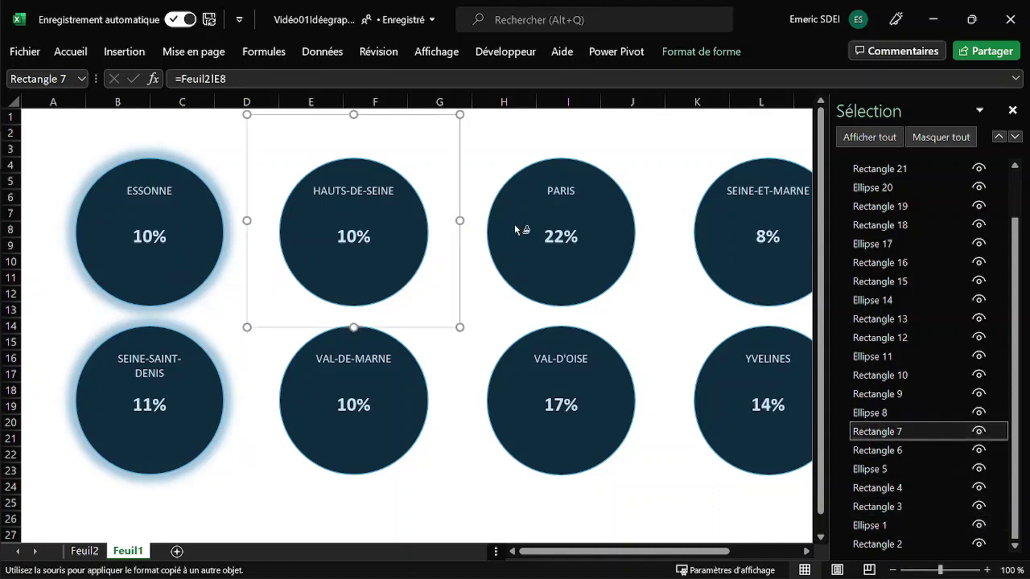
{"action": "left_click", "coordinate": [460, 160]}
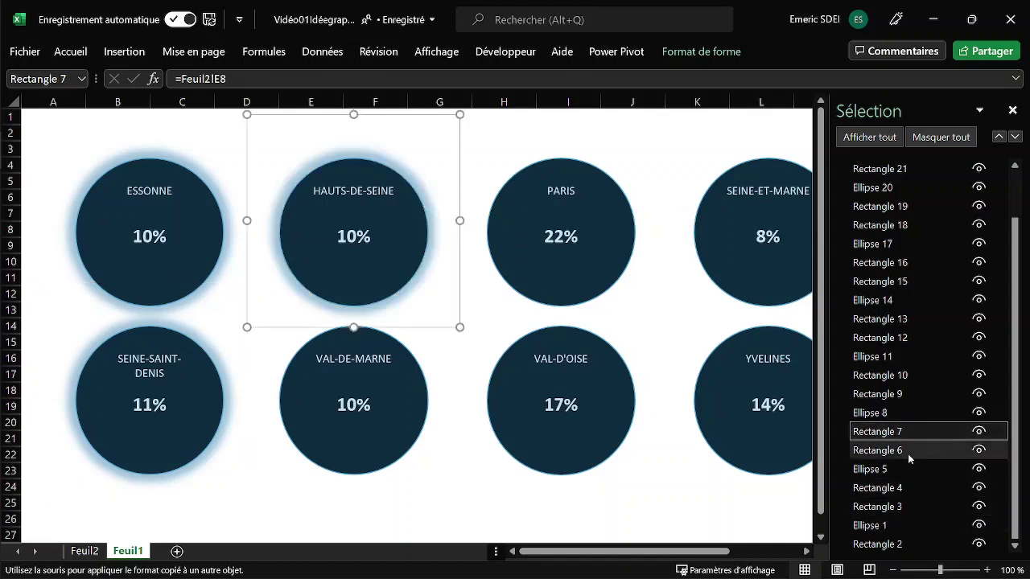
{"action": "left_click", "coordinate": [879, 374]}
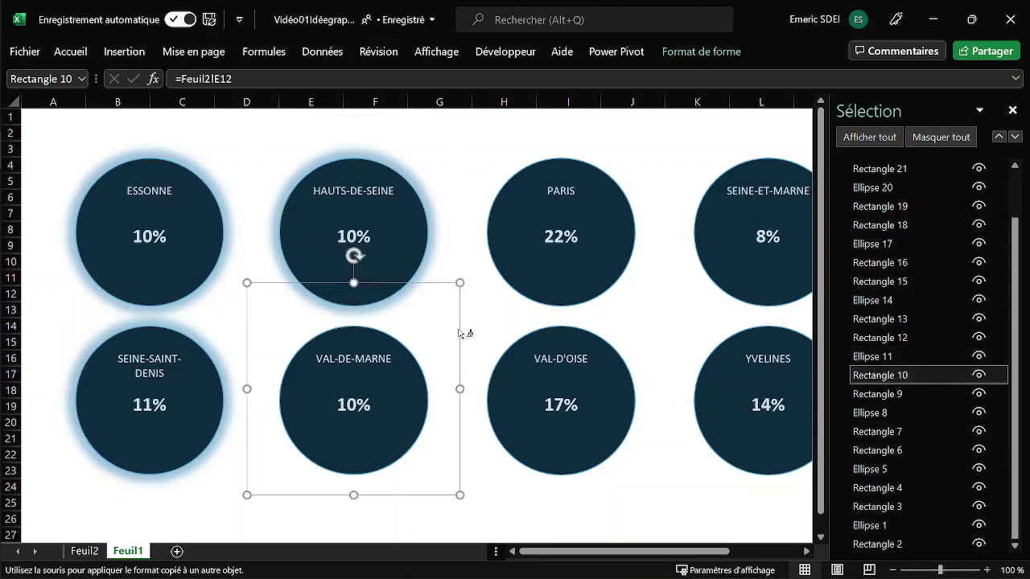
{"action": "left_click", "coordinate": [463, 334]}
Step: Apply the copied ring formatting to the ring rectangles around PARIS, VAL-D'OISE, SEINE-ET-MARNE and YVELINES
{"action": "left_click", "coordinate": [925, 319]}
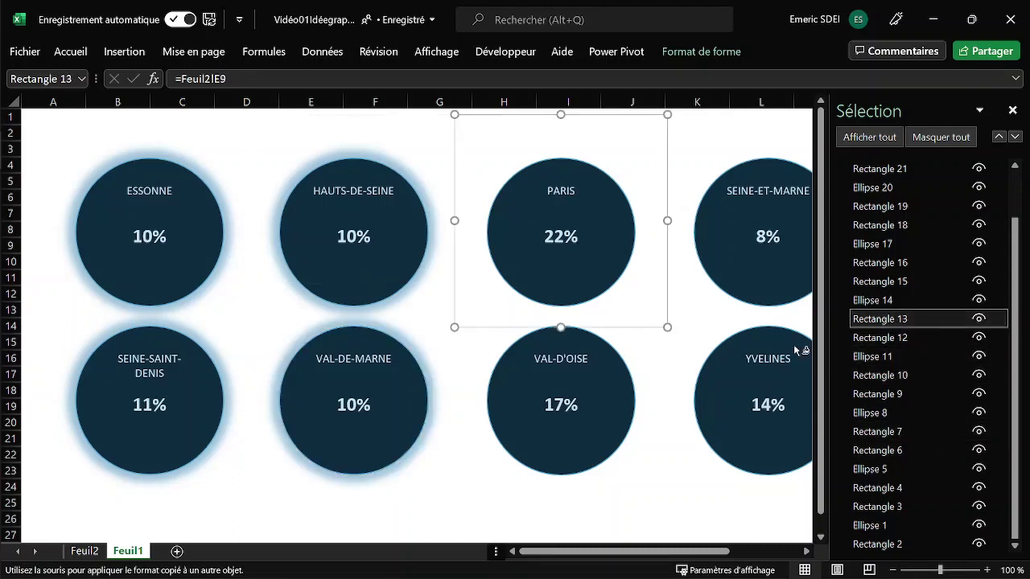
{"action": "left_click", "coordinate": [668, 272]}
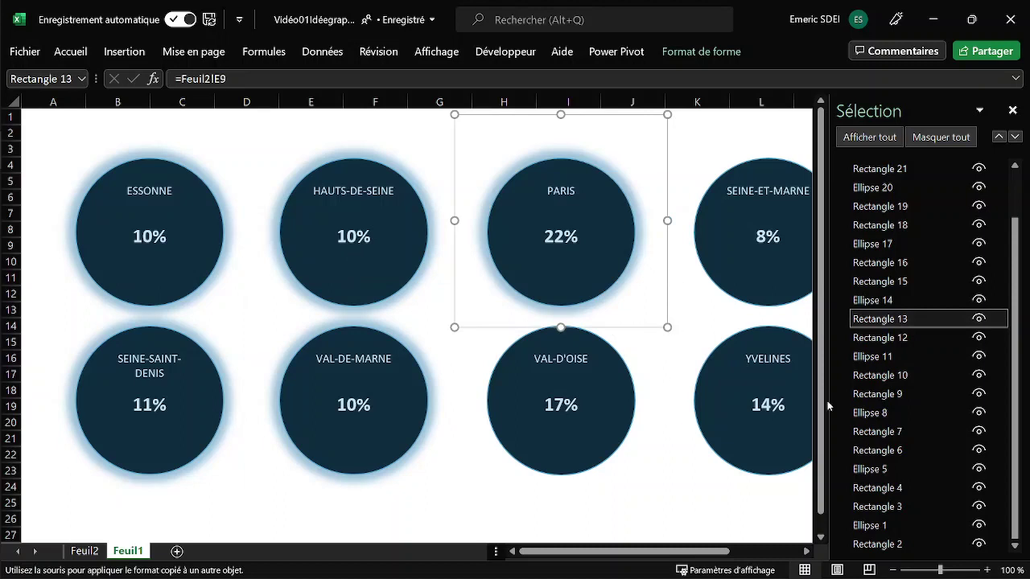
{"action": "left_click", "coordinate": [900, 266]}
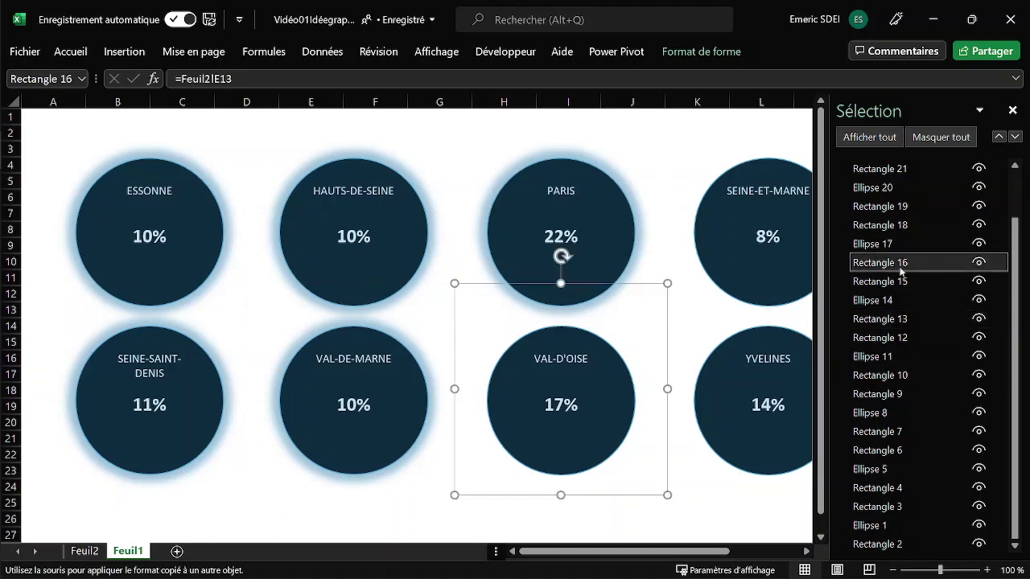
{"action": "left_click", "coordinate": [667, 352]}
{"action": "left_click_drag", "start_coordinate": [676, 552], "coordinate": [768, 555]}
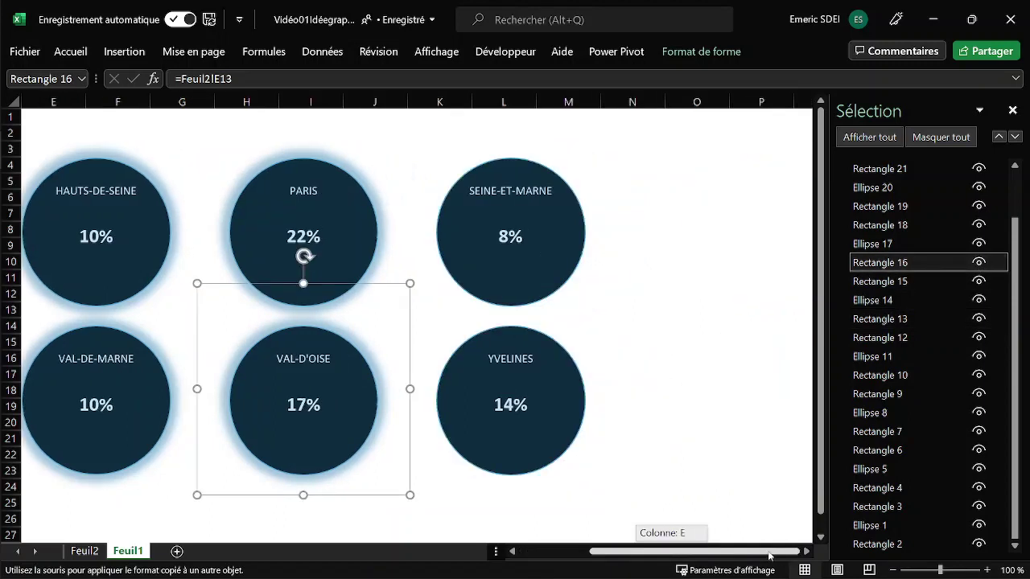
{"action": "left_click", "coordinate": [901, 206]}
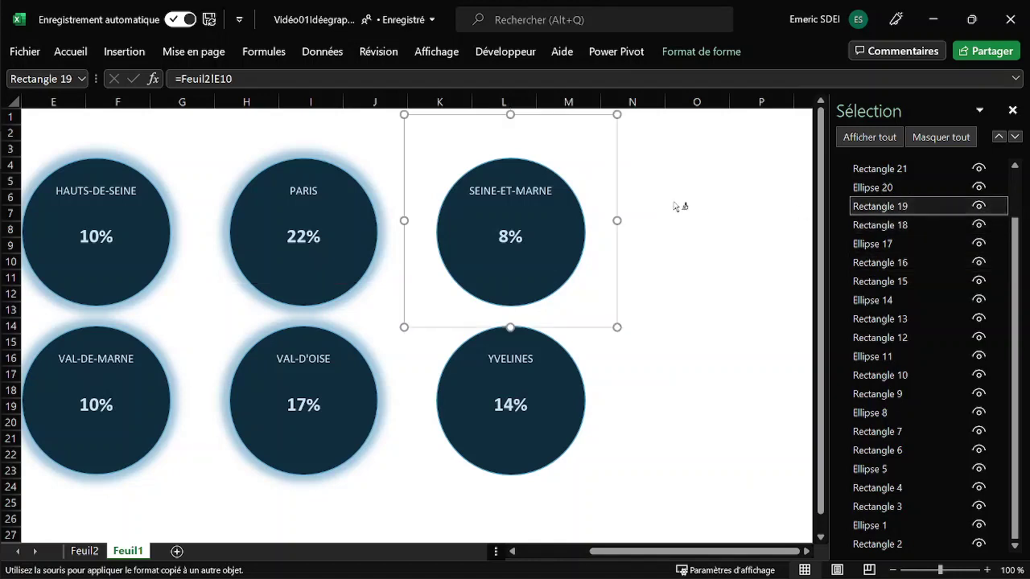
{"action": "left_click", "coordinate": [618, 169]}
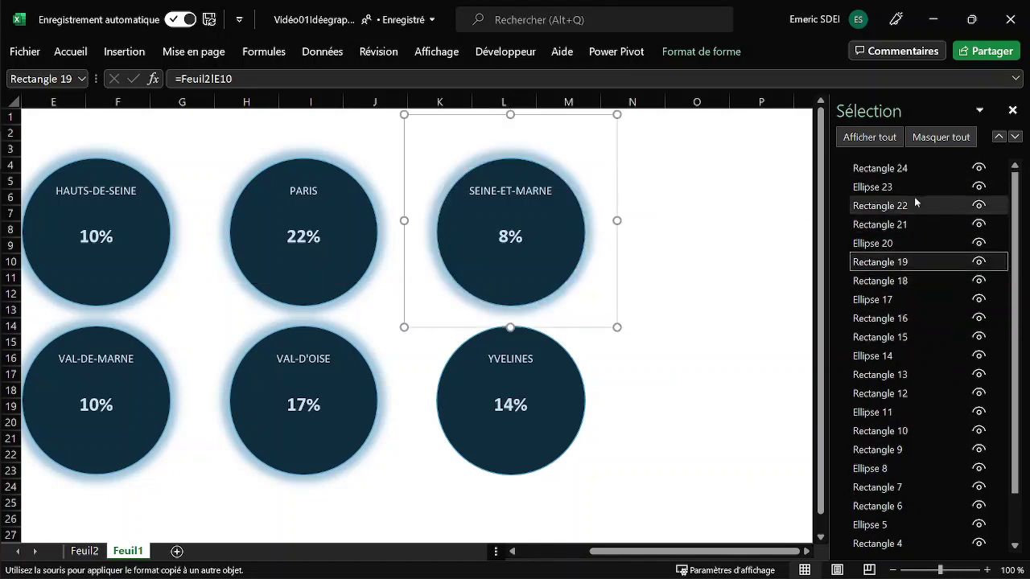
{"action": "left_click", "coordinate": [913, 206]}
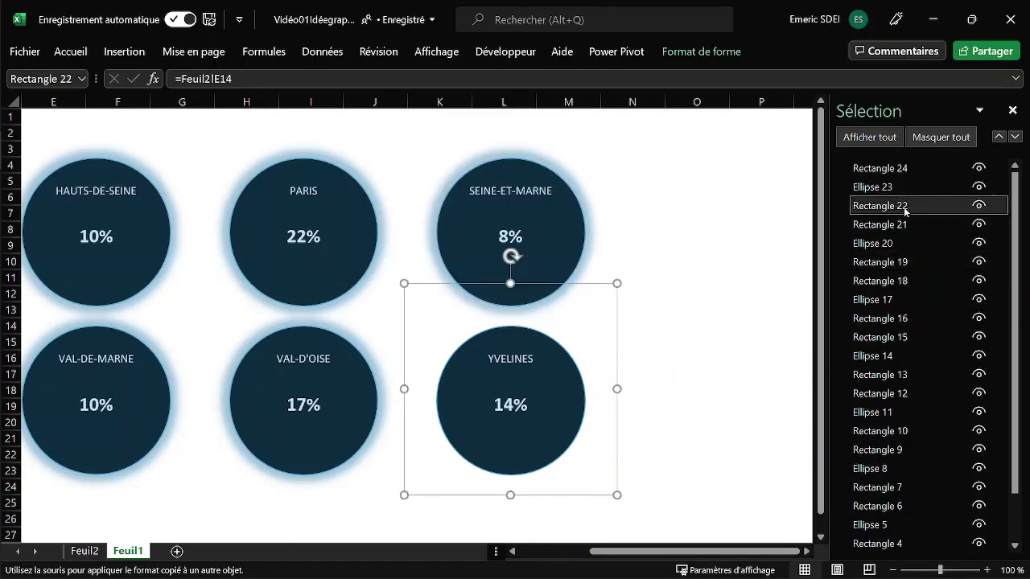
{"action": "left_click", "coordinate": [616, 340]}
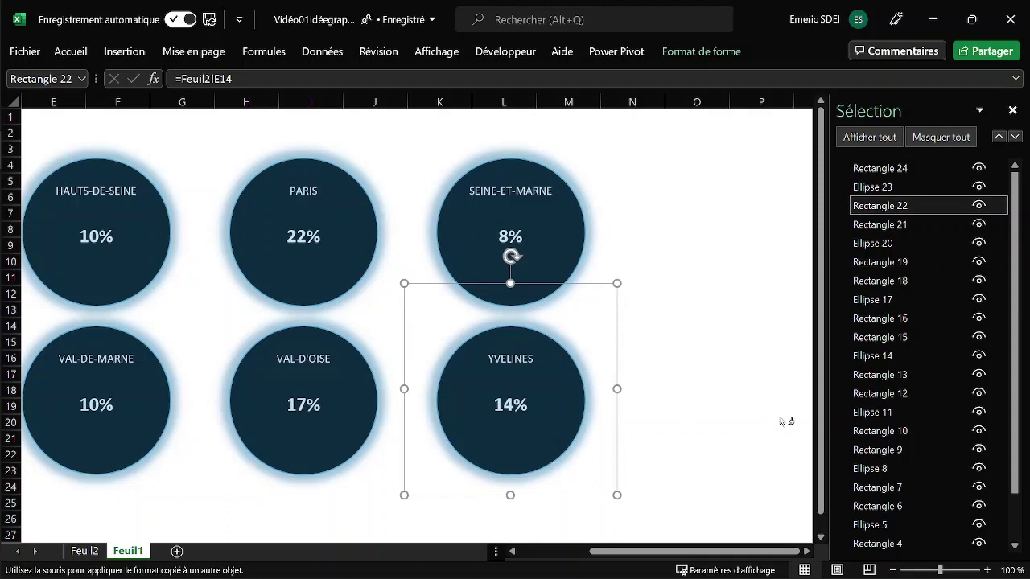
Step: Close the Selection pane and deselect the shapes so all eight circles can be viewed
{"action": "left_click", "coordinate": [1013, 110]}
{"action": "left_click_drag", "start_coordinate": [838, 553], "coordinate": [749, 552]}
{"action": "left_click", "coordinate": [954, 233]}
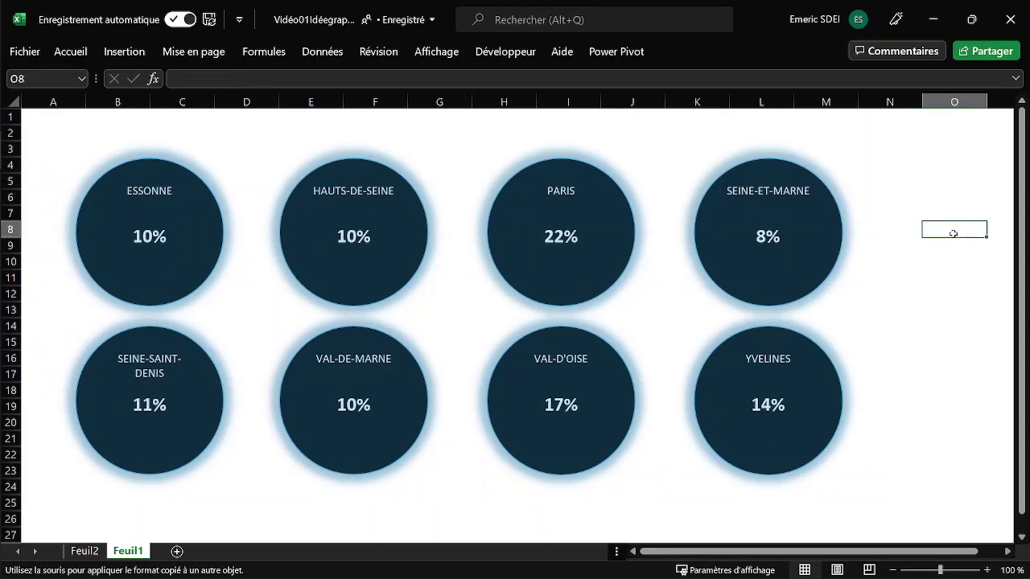
Step: Lower the top-sales count on Feuil2 to 3 and check the highlighted rings on Feuil1
{"action": "left_click", "coordinate": [85, 551]}
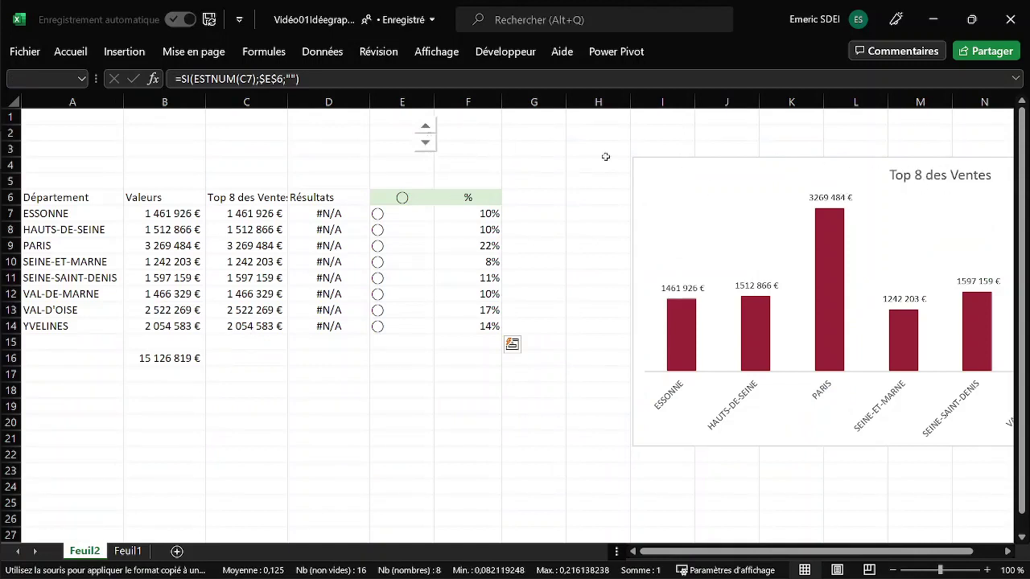
{"action": "left_click", "coordinate": [427, 145]}
{"action": "left_click", "coordinate": [426, 145]}
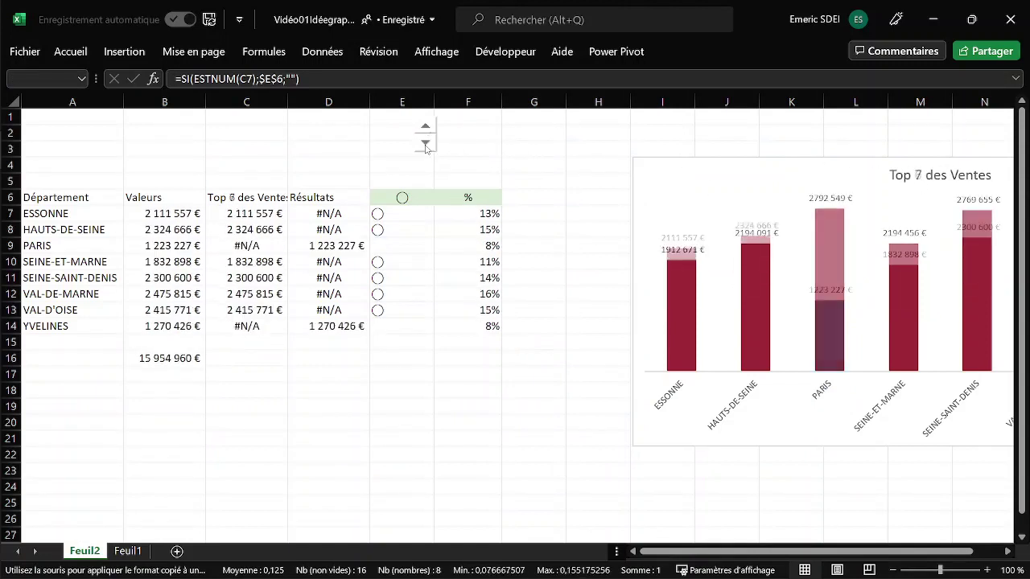
{"action": "left_click", "coordinate": [426, 145]}
{"action": "left_click", "coordinate": [426, 145]}
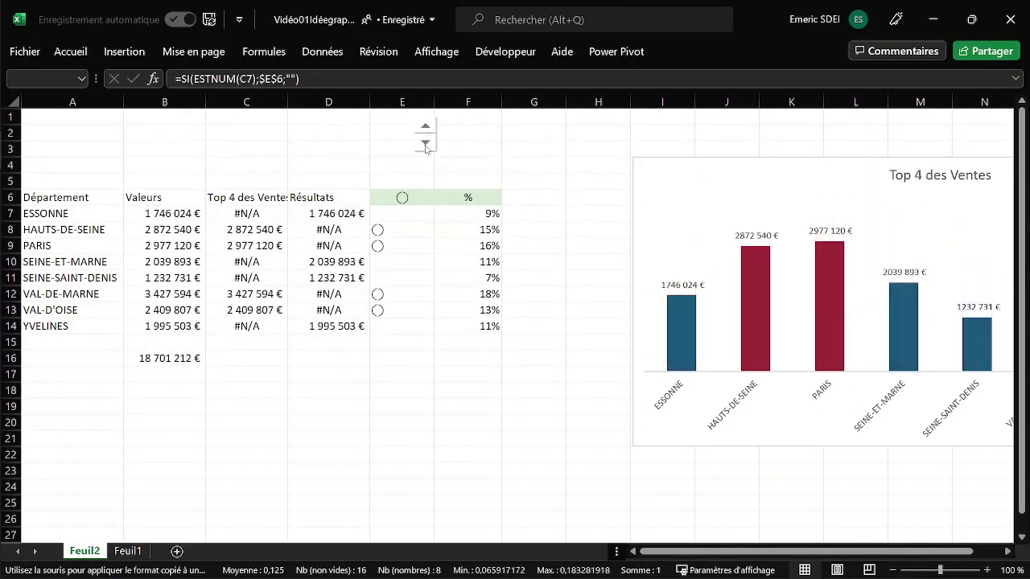
{"action": "left_click", "coordinate": [426, 145]}
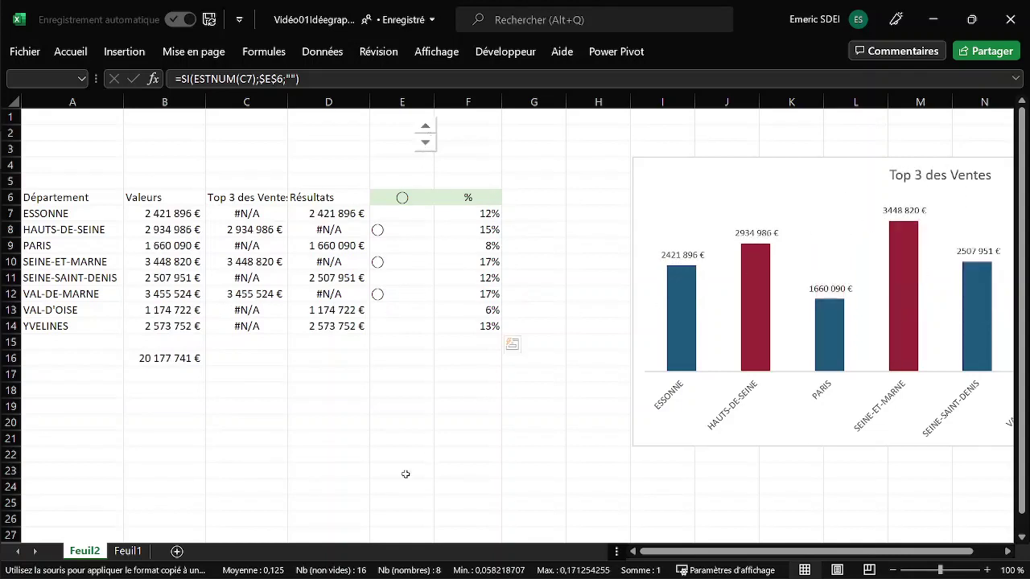
{"action": "left_click", "coordinate": [128, 552]}
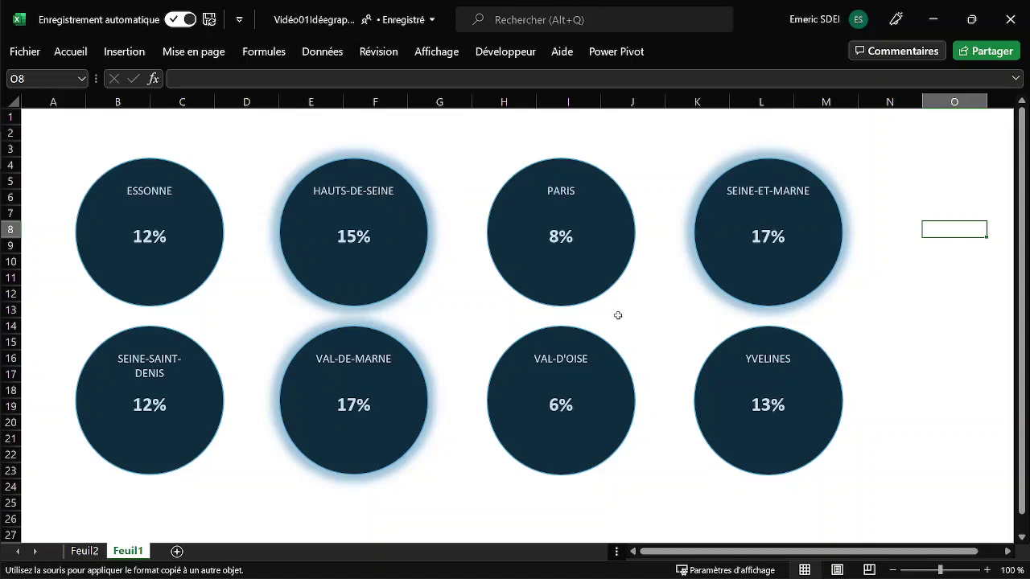
Step: Draw a rounded rectangle about 29.6 × 13.8 cm over all eight circles and send it to the back
{"action": "left_click", "coordinate": [117, 51]}
{"action": "left_click", "coordinate": [220, 103]}
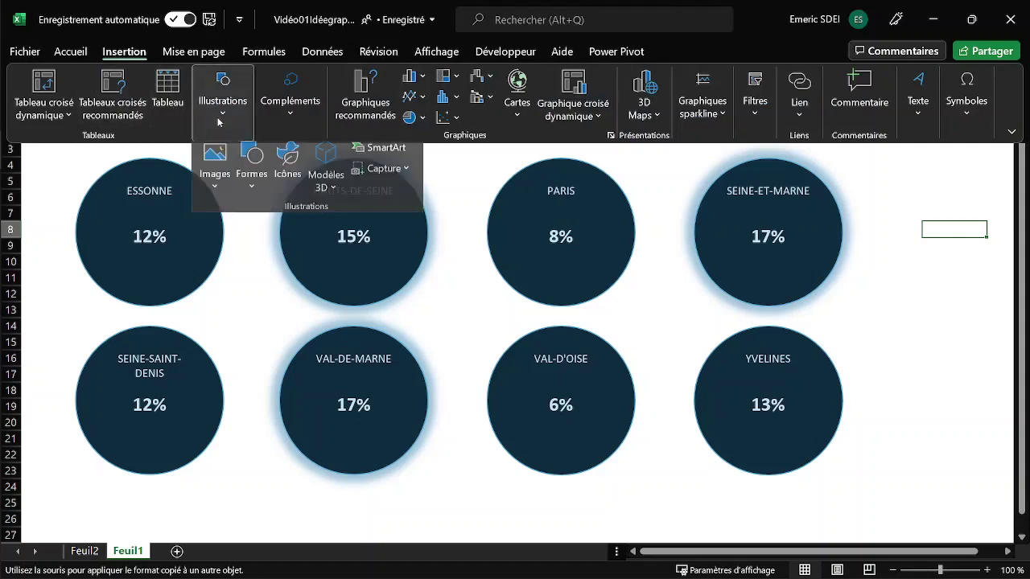
{"action": "left_click", "coordinate": [255, 194]}
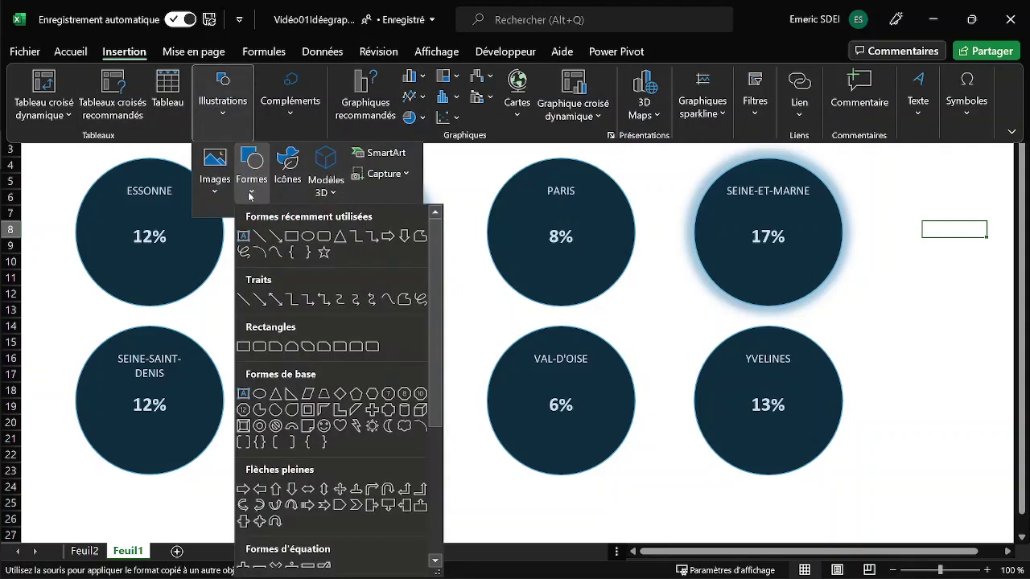
{"action": "left_click", "coordinate": [324, 237]}
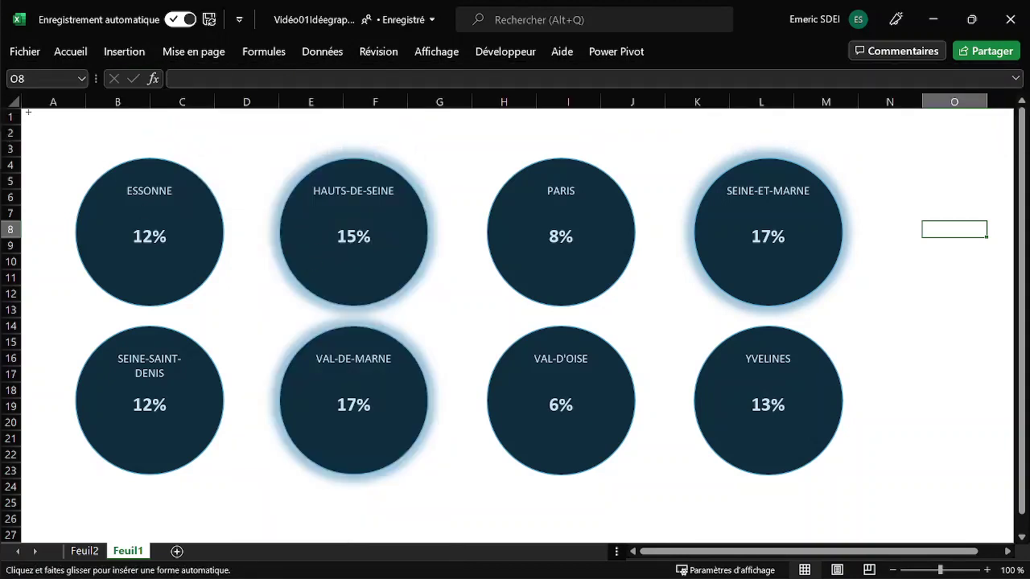
{"action": "left_click_drag", "start_coordinate": [28, 113], "coordinate": [910, 528]}
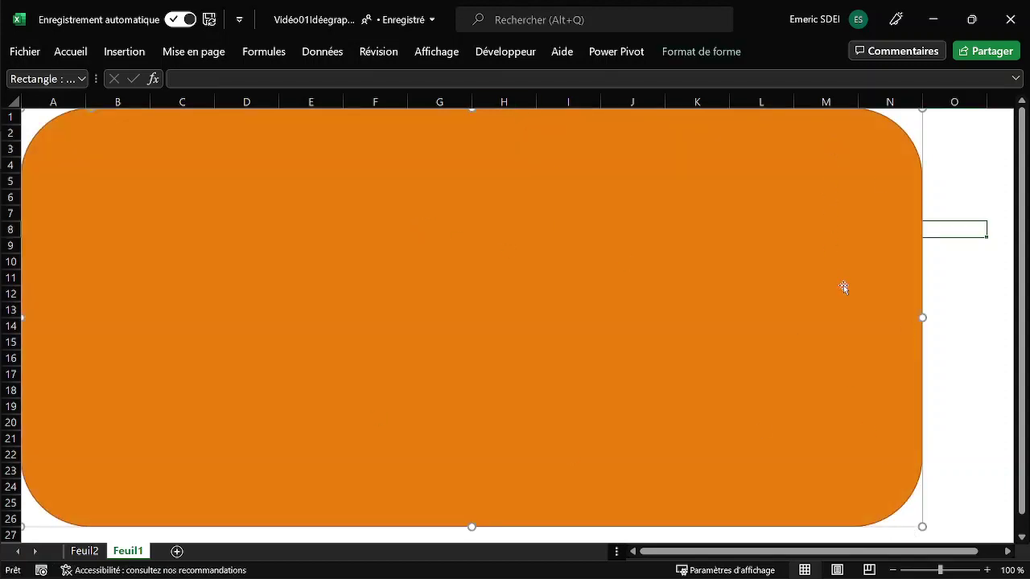
{"action": "left_click", "coordinate": [692, 52]}
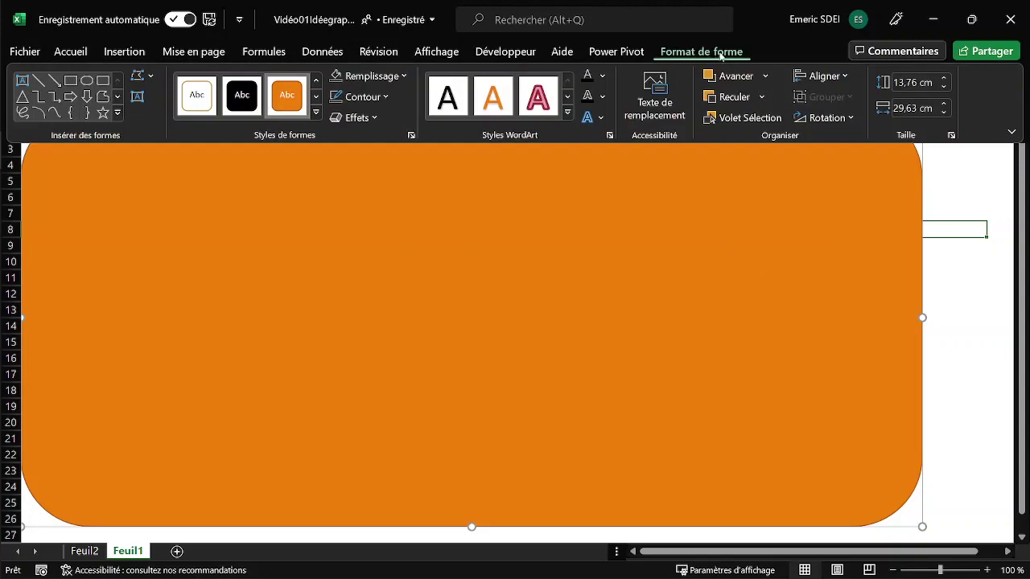
{"action": "left_click", "coordinate": [763, 102]}
{"action": "left_click", "coordinate": [763, 146]}
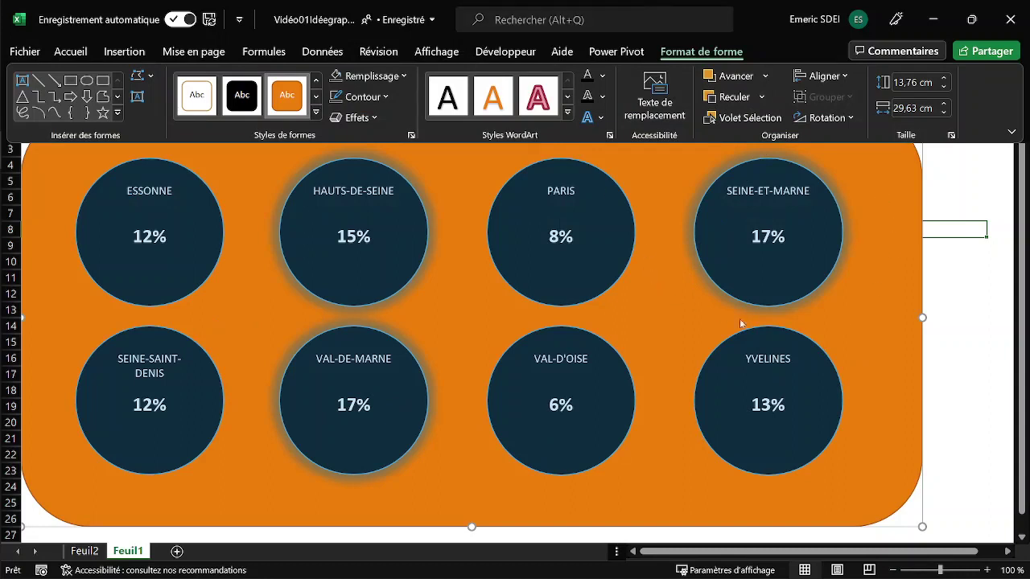
Step: Fill the background rounded rectangle with the darkest theme blue and give it a lighter blue outline
{"action": "key", "text": "ctrl+1"}
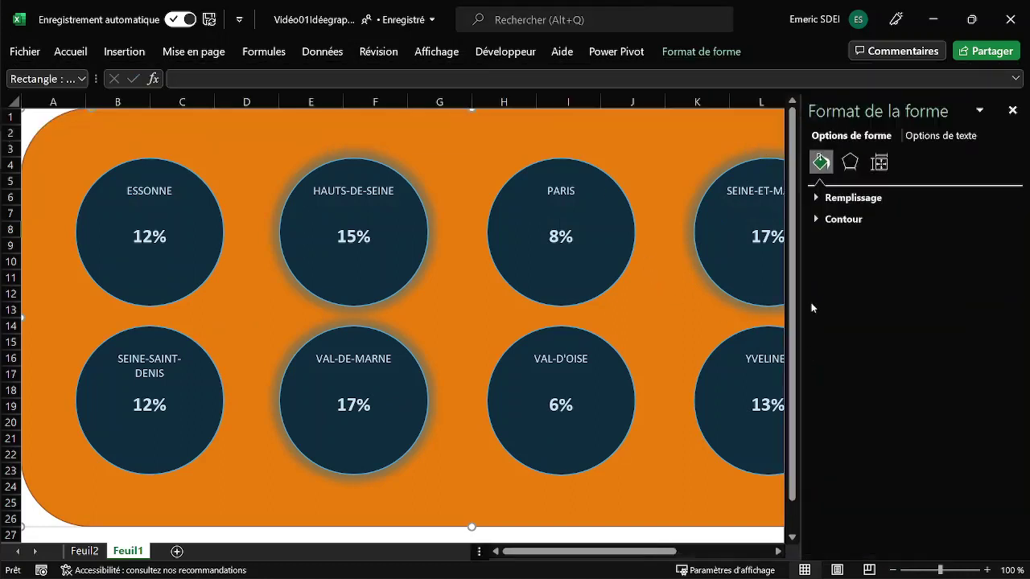
{"action": "left_click", "coordinate": [816, 198]}
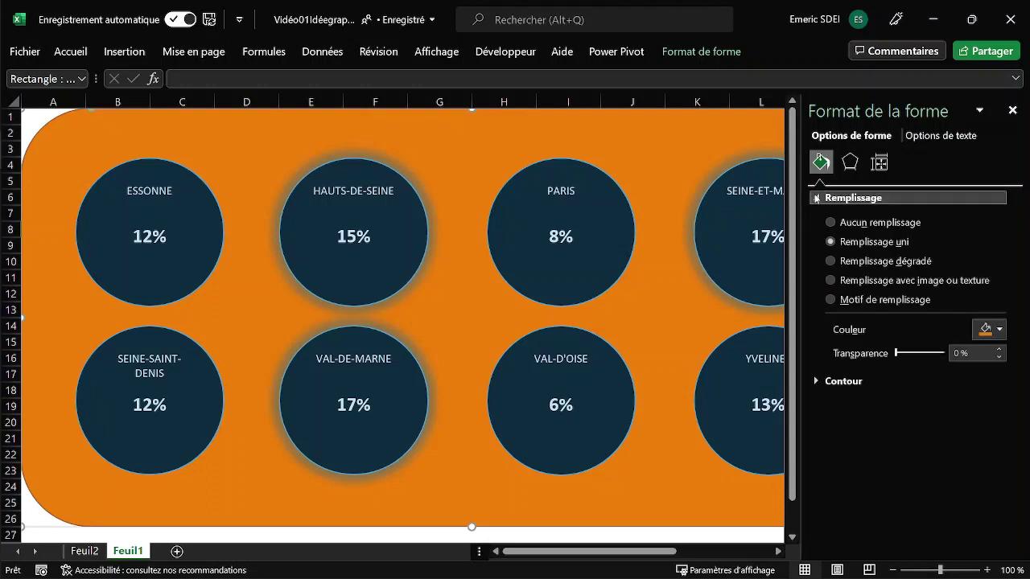
{"action": "left_click", "coordinate": [1002, 329]}
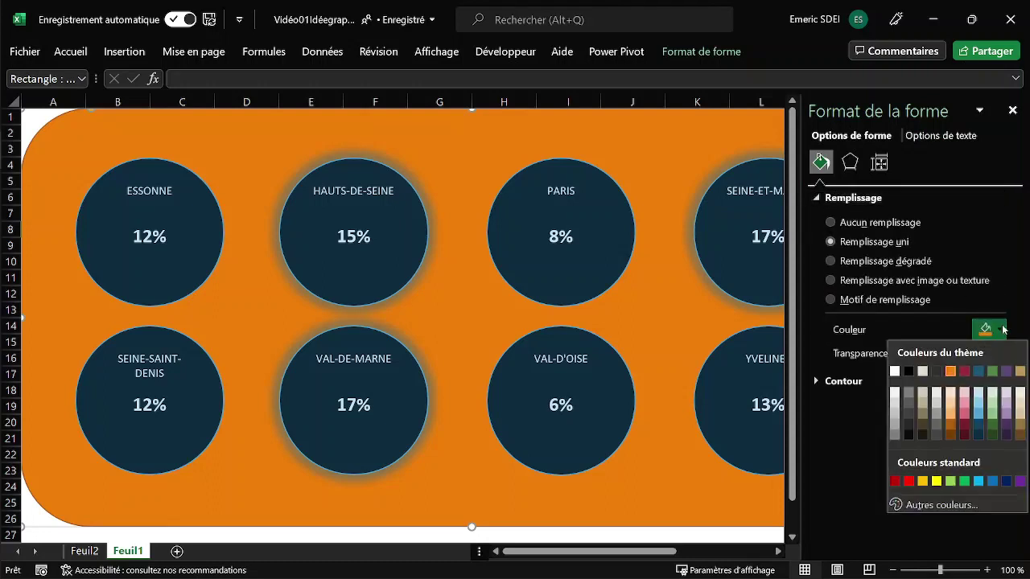
{"action": "left_click", "coordinate": [978, 435]}
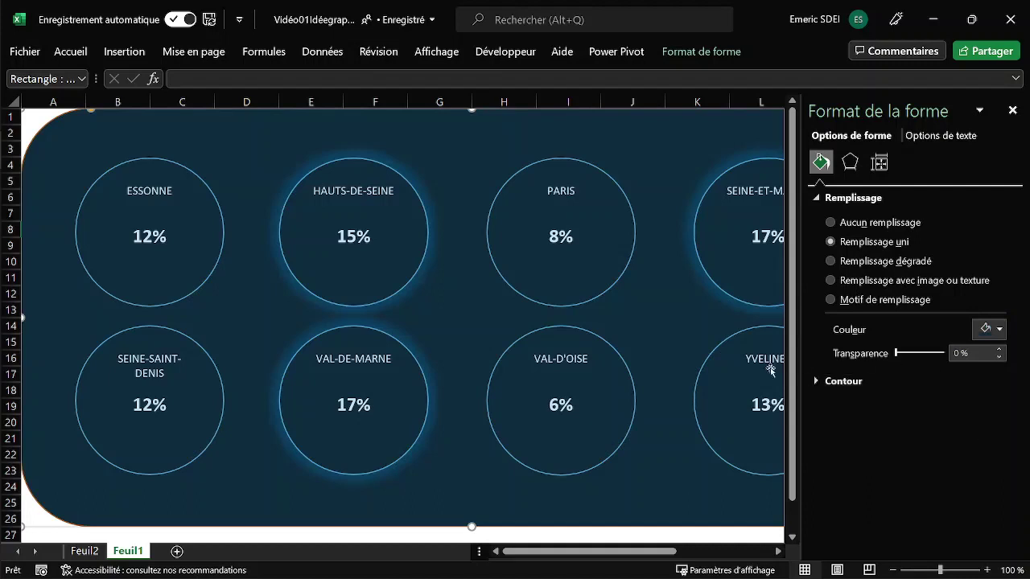
{"action": "left_click", "coordinate": [839, 383]}
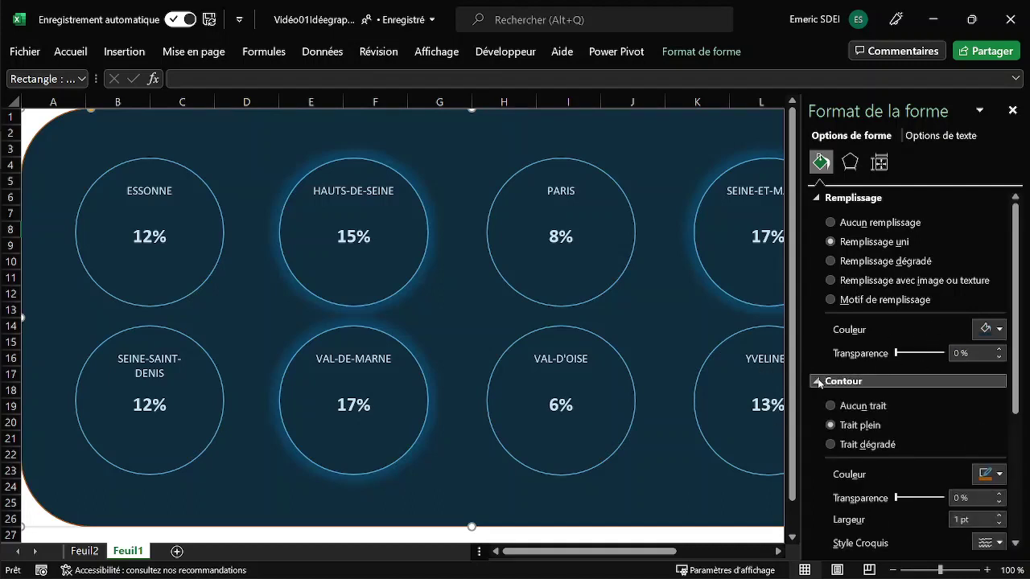
{"action": "left_click", "coordinate": [1001, 475]}
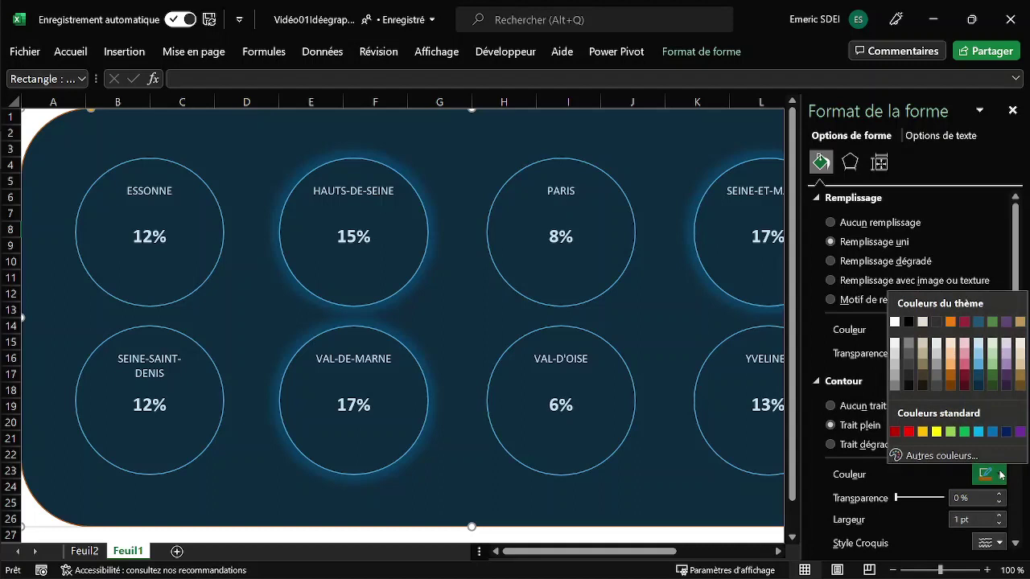
{"action": "left_click", "coordinate": [978, 372]}
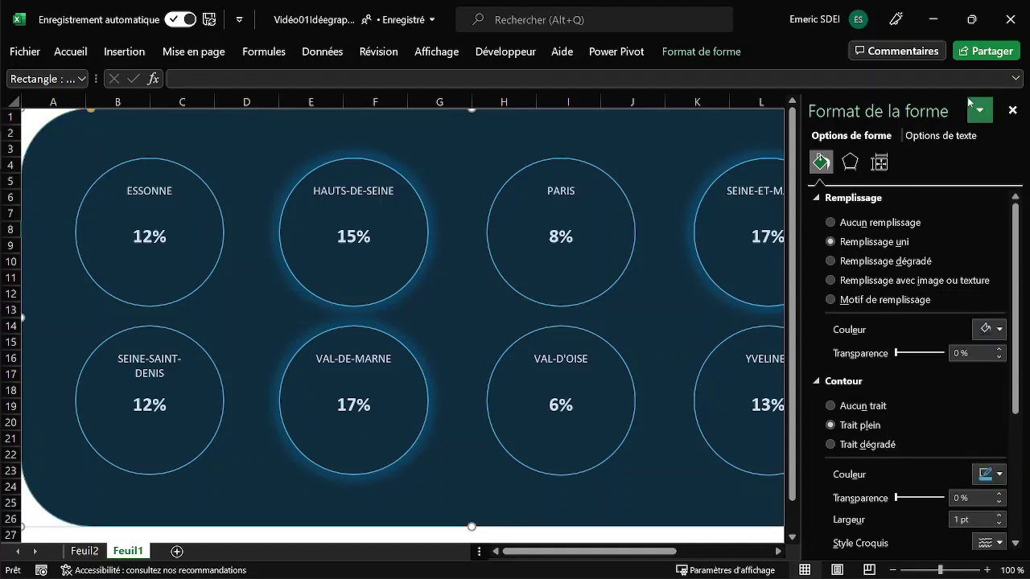
{"action": "left_click", "coordinate": [1012, 109]}
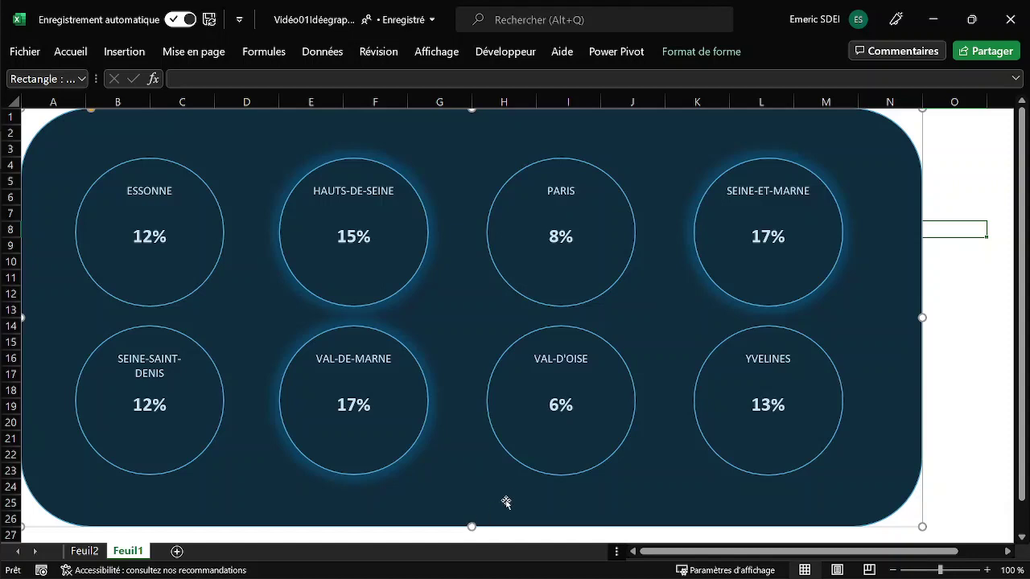
Step: Stretch the background rectangle's lower edge down to the end of row 27
{"action": "left_click_drag", "start_coordinate": [472, 527], "coordinate": [473, 541]}
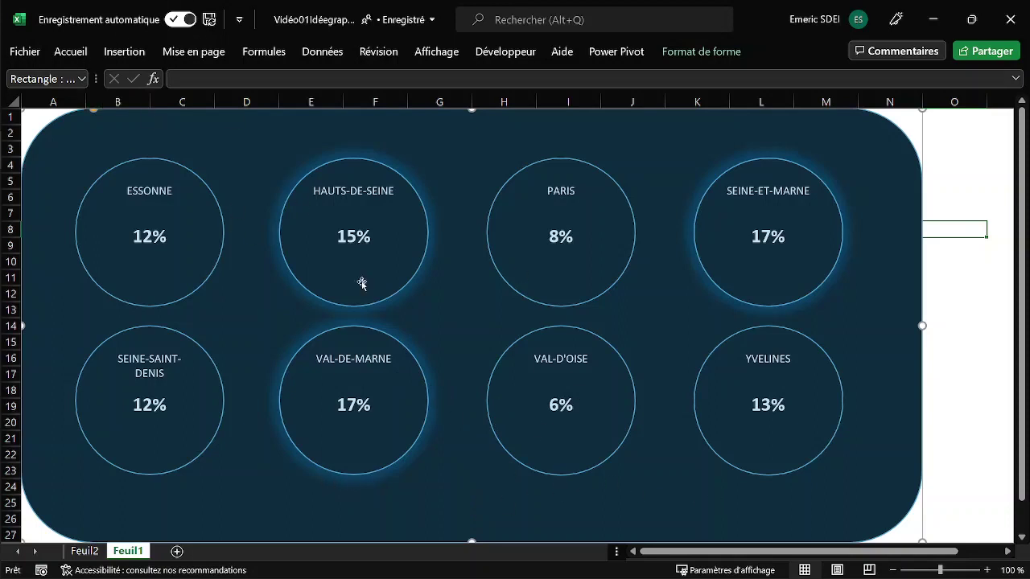
{"action": "left_click", "coordinate": [961, 180]}
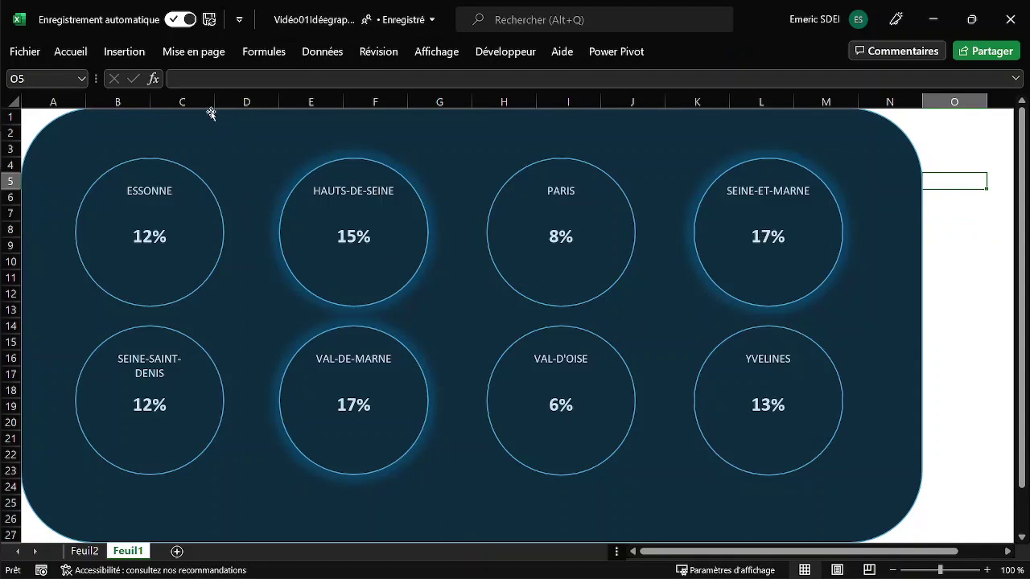
{"action": "left_click", "coordinate": [258, 141]}
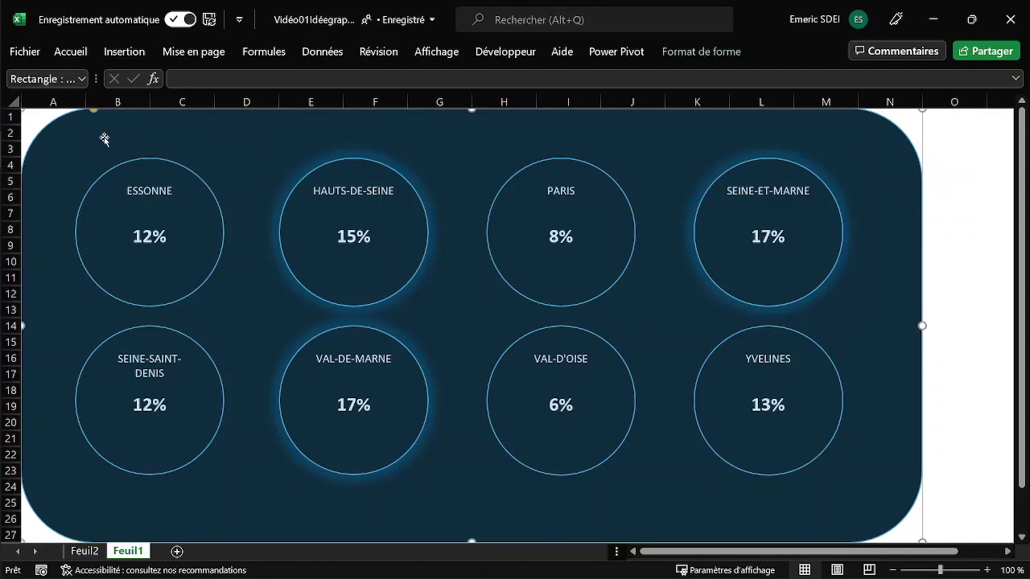
Step: Draw a rectangle about 6.6 × 1.2 cm inside the background, centred below the two rows of circles
{"action": "left_click", "coordinate": [122, 54]}
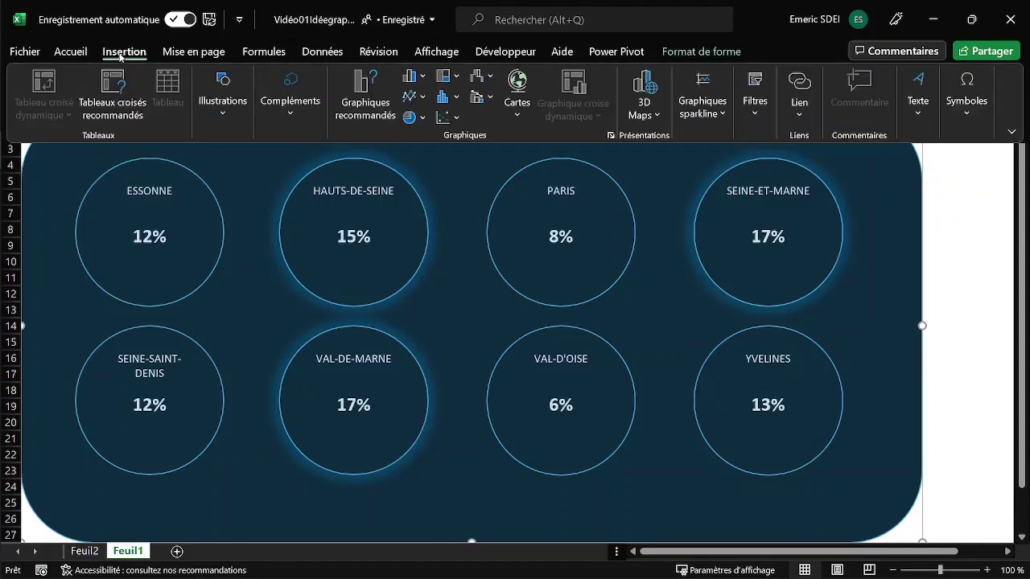
{"action": "left_click", "coordinate": [231, 119]}
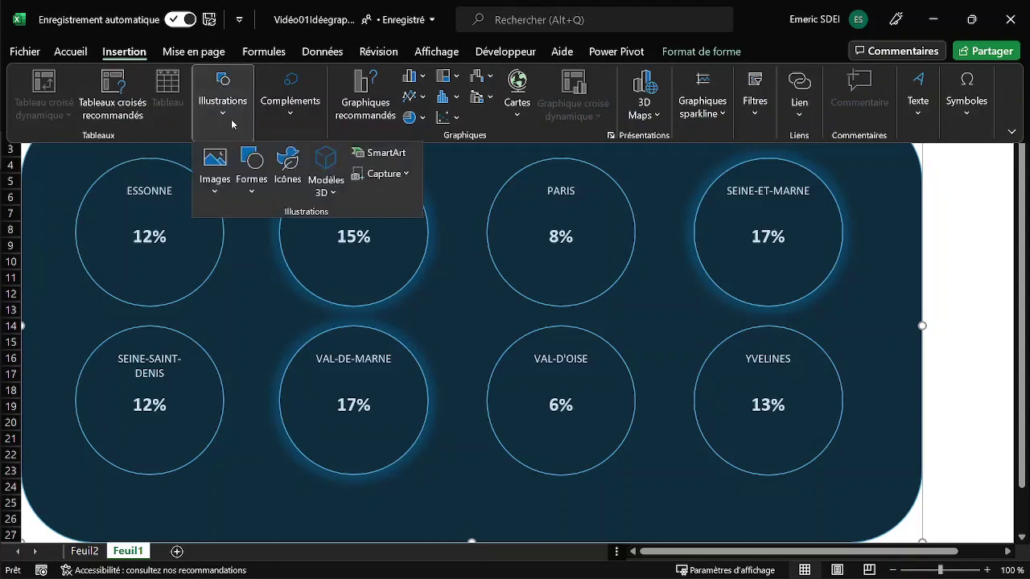
{"action": "left_click", "coordinate": [251, 170]}
{"action": "left_click", "coordinate": [292, 236]}
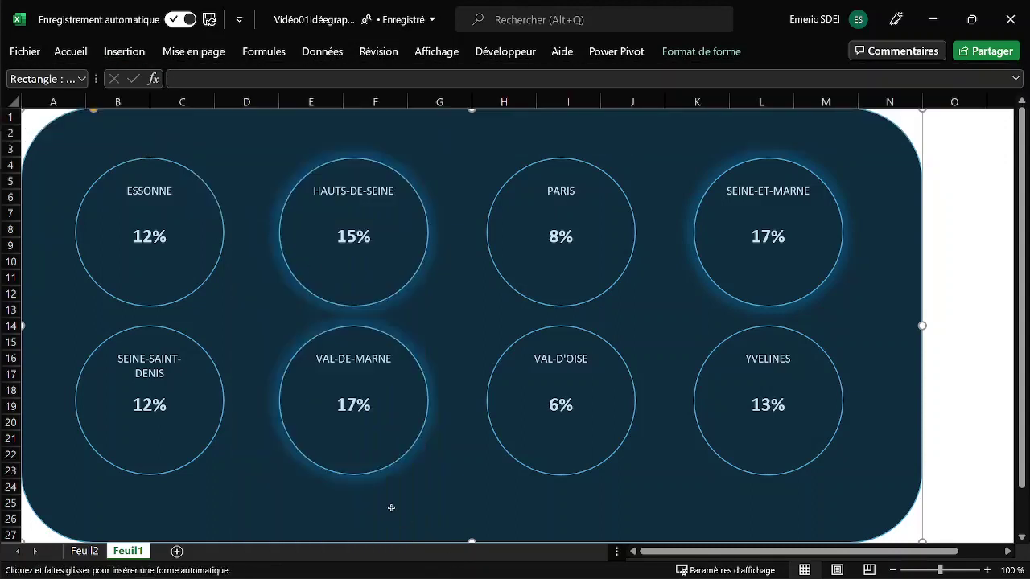
{"action": "left_click_drag", "start_coordinate": [375, 493], "coordinate": [577, 531]}
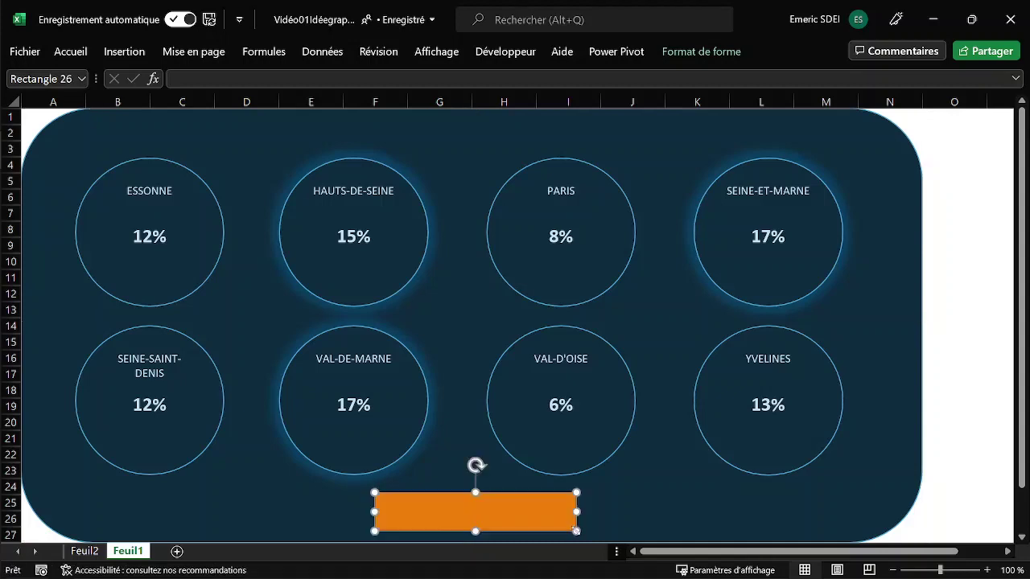
Step: Link the new rectangle's text to the sales total with the formula =Feuil2!B16
{"action": "left_click", "coordinate": [247, 80]}
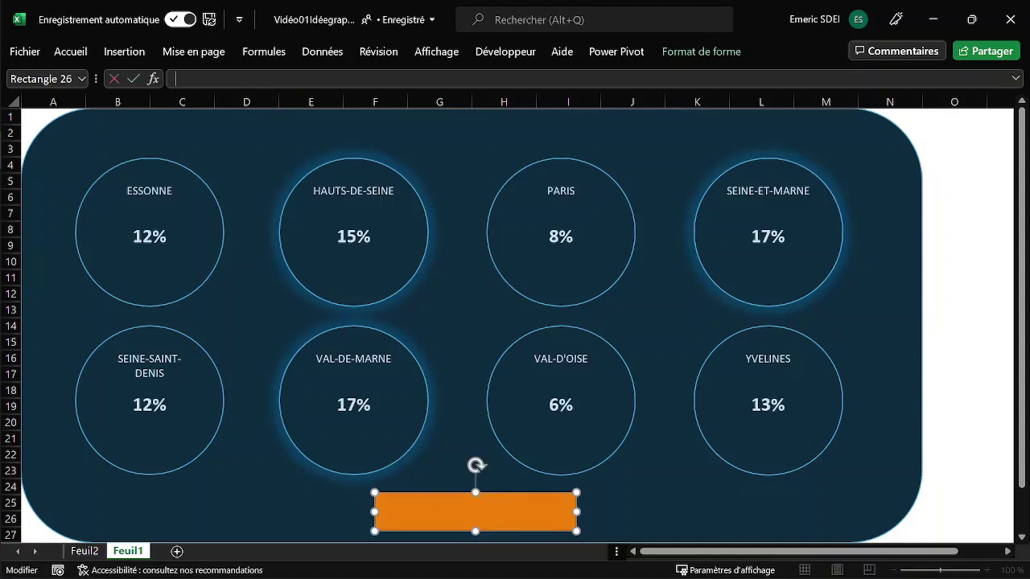
{"action": "type", "text": "="}
{"action": "left_click", "coordinate": [89, 549]}
{"action": "left_click", "coordinate": [163, 359]}
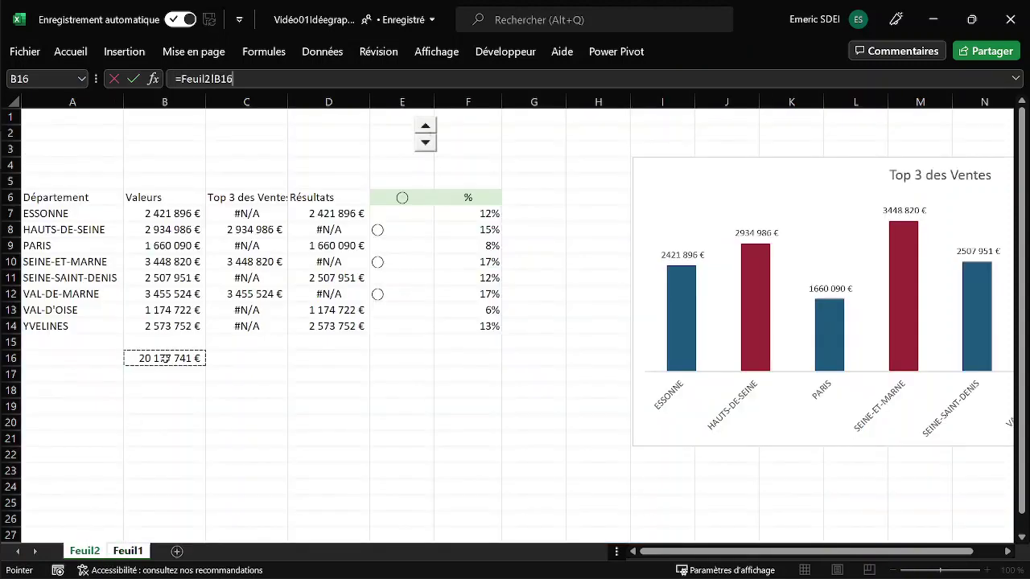
{"action": "key", "text": "Return"}
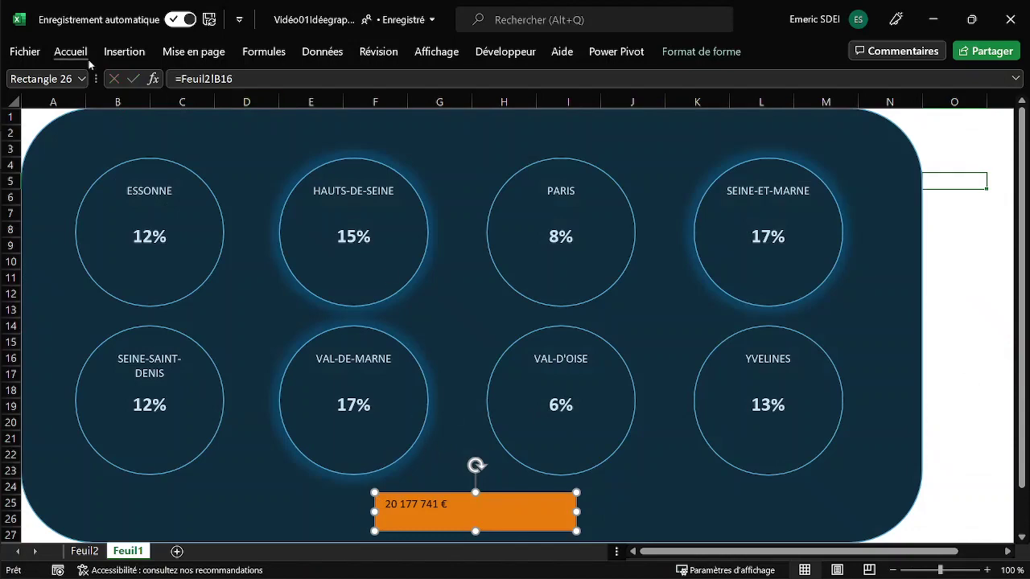
Step: Centre the total's text vertically and horizontally in its rectangle and make it bold in the light font colour
{"action": "key", "text": "ctrl+F1"}
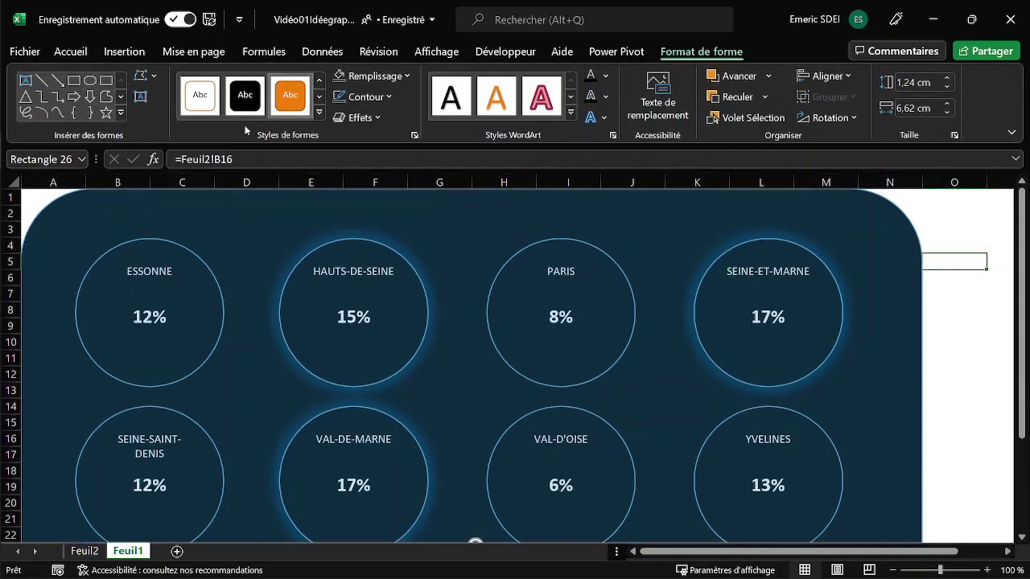
{"action": "left_click", "coordinate": [71, 50]}
{"action": "scroll", "coordinate": [588, 290], "scroll_direction": "down", "scroll_amount": 3}
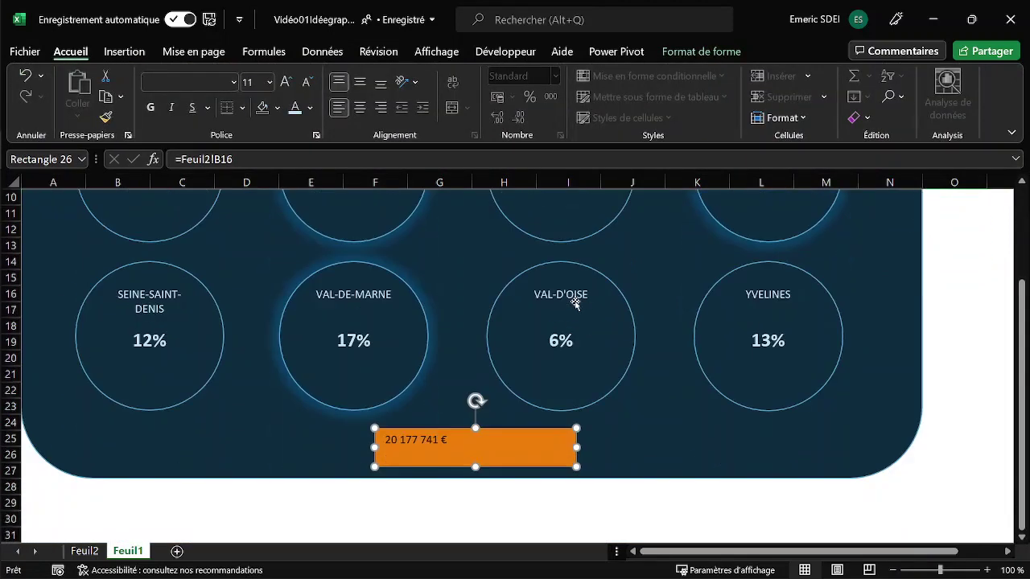
{"action": "left_click", "coordinate": [360, 82]}
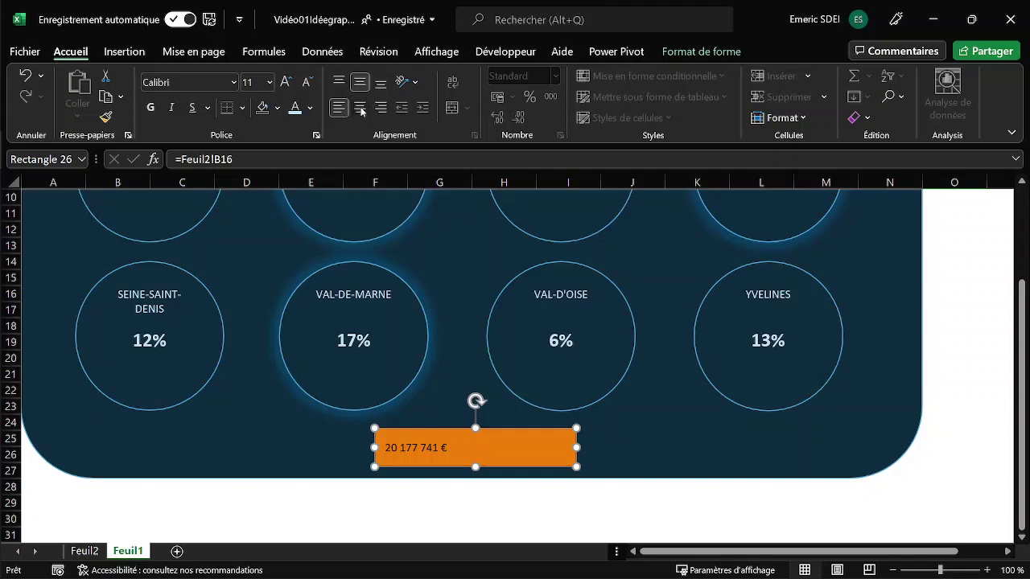
{"action": "left_click", "coordinate": [359, 108]}
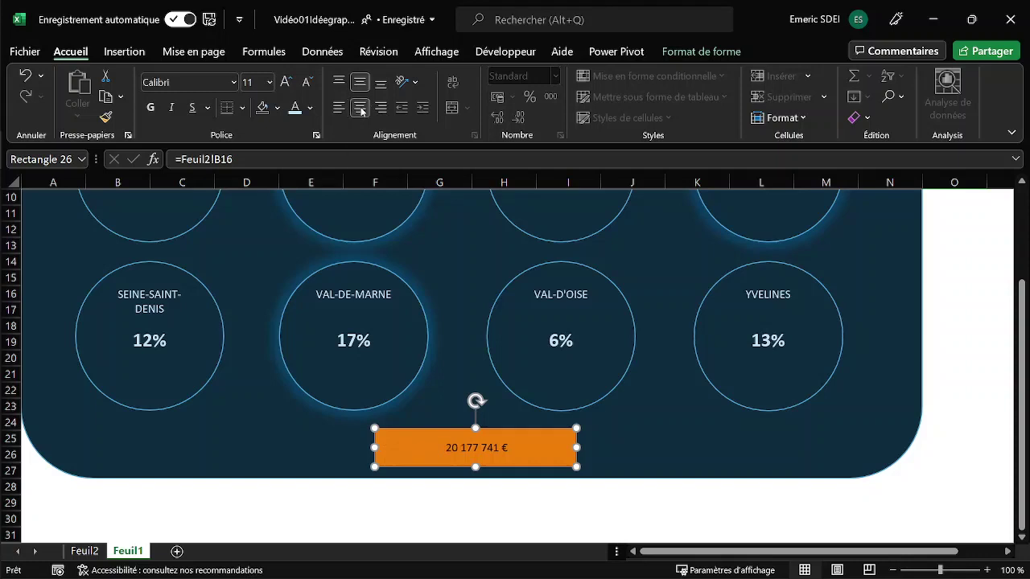
{"action": "left_click", "coordinate": [295, 109]}
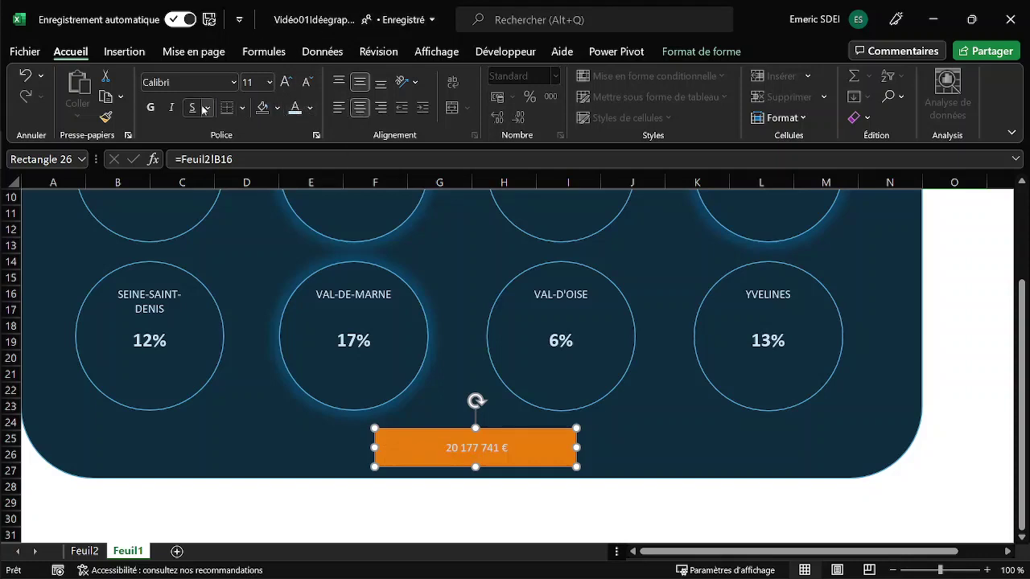
{"action": "left_click", "coordinate": [150, 108]}
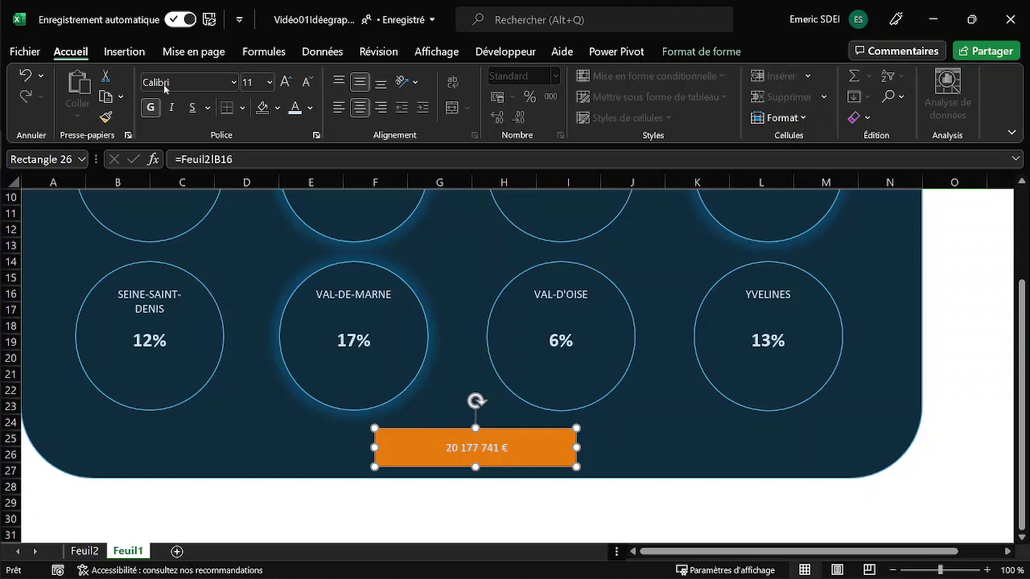
Step: Enlarge the total's text to 28 pt and fill its rectangle with the same dark blue as the background
{"action": "left_click", "coordinate": [287, 81]}
{"action": "left_click", "coordinate": [287, 82]}
{"action": "left_click", "coordinate": [287, 82]}
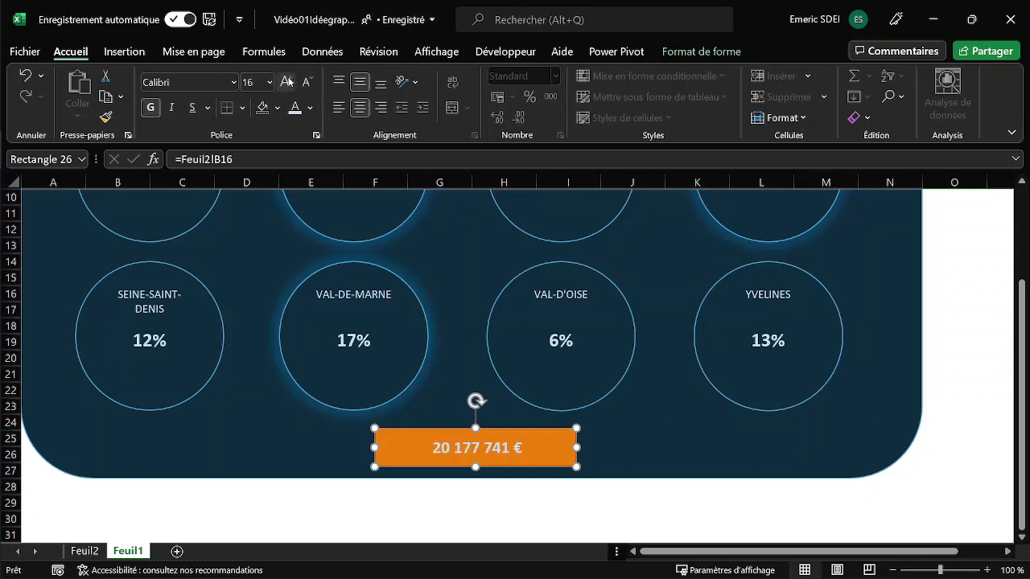
{"action": "left_click", "coordinate": [287, 81]}
{"action": "left_click", "coordinate": [287, 81]}
{"action": "left_click", "coordinate": [288, 81]}
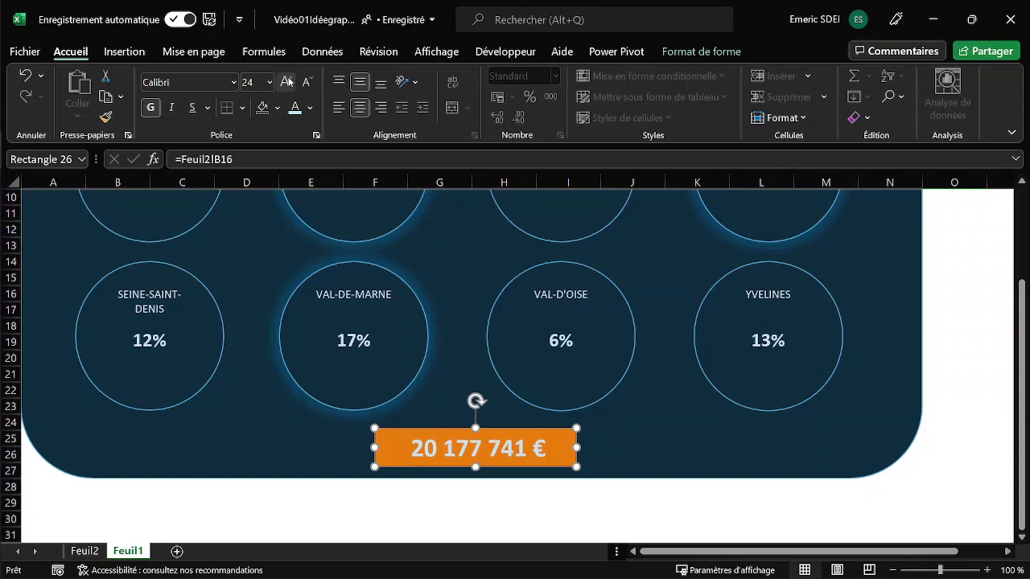
{"action": "left_click", "coordinate": [287, 82]}
{"action": "left_click", "coordinate": [287, 81]}
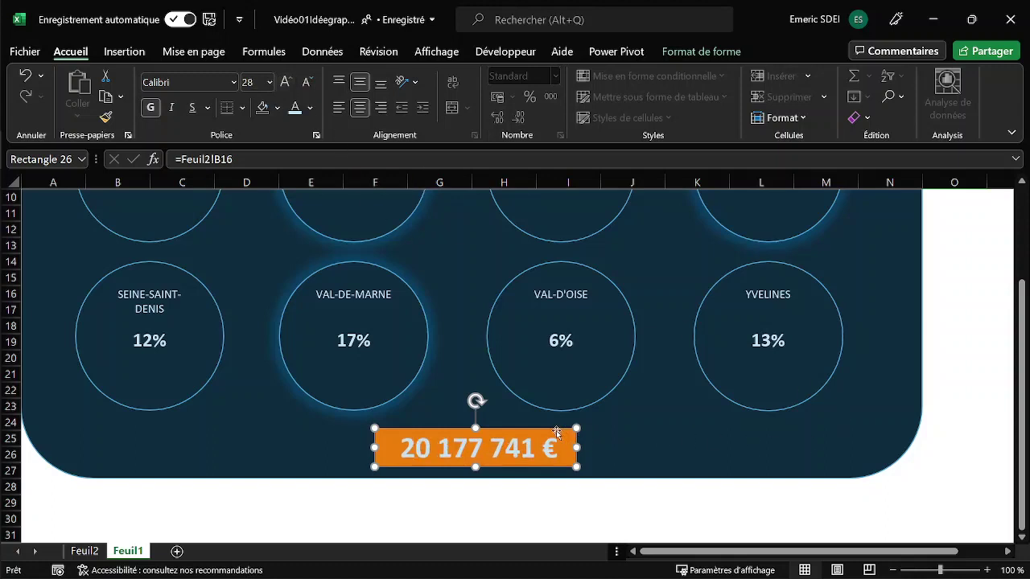
{"action": "left_click", "coordinate": [276, 107]}
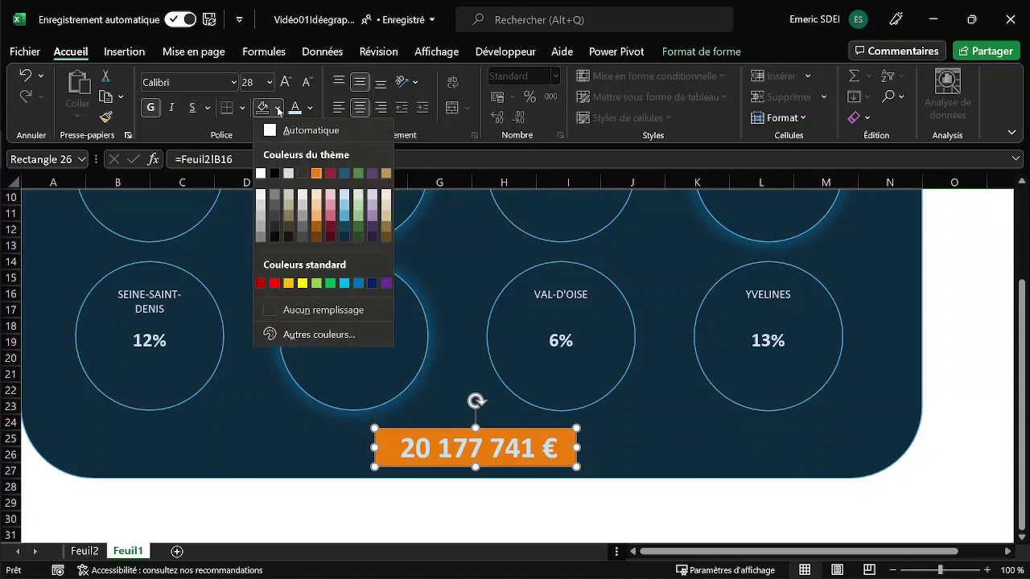
{"action": "left_click", "coordinate": [344, 235]}
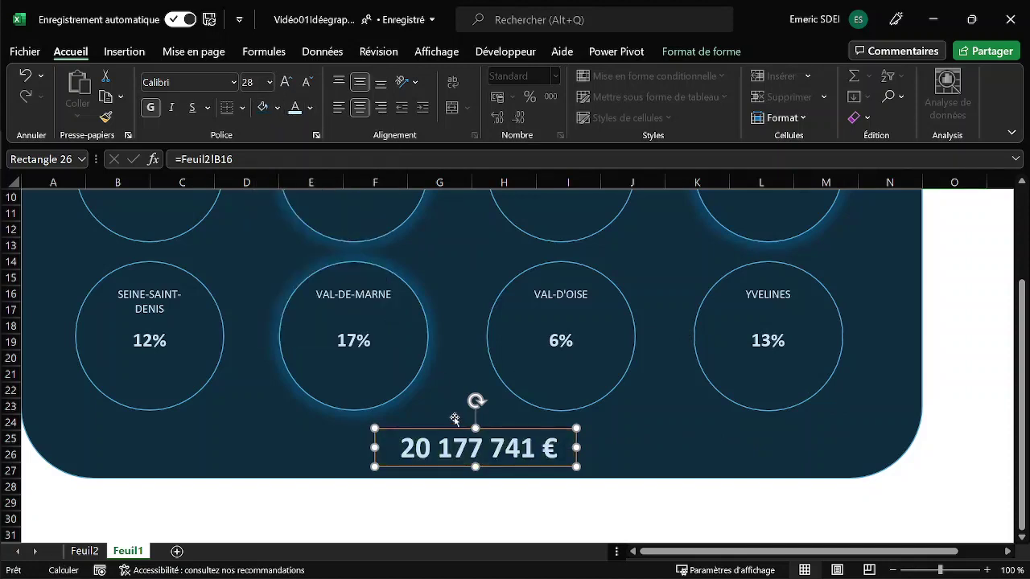
Step: Set the outline colour of the sales total's rectangle to Bleu foncé, Accentuation3, plus clair 40 %
{"action": "key", "text": "ctrl+1"}
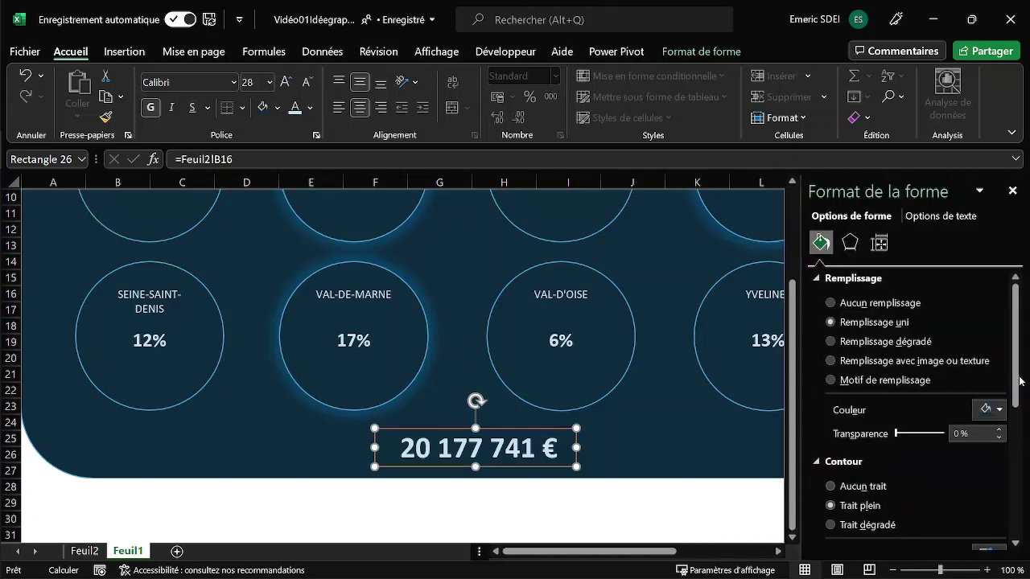
{"action": "left_click_drag", "start_coordinate": [1020, 381], "coordinate": [1021, 437]}
{"action": "left_click", "coordinate": [1002, 427]}
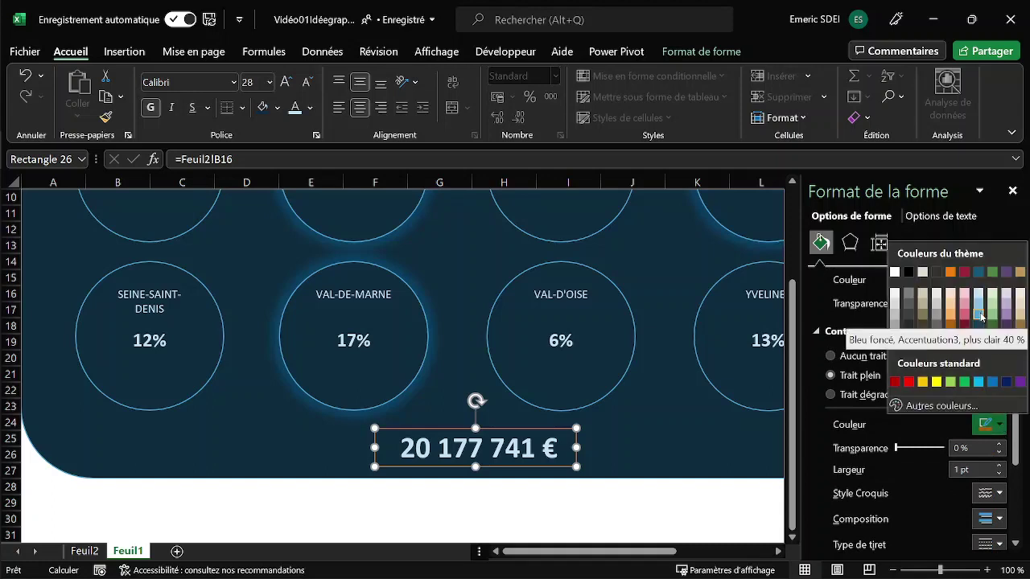
{"action": "left_click", "coordinate": [981, 315]}
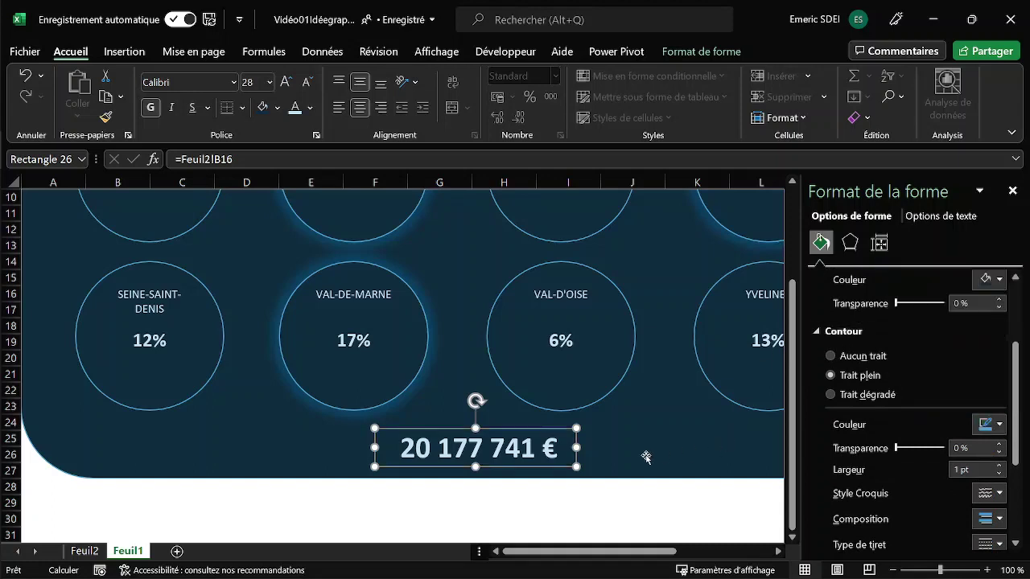
{"action": "left_click", "coordinate": [667, 437]}
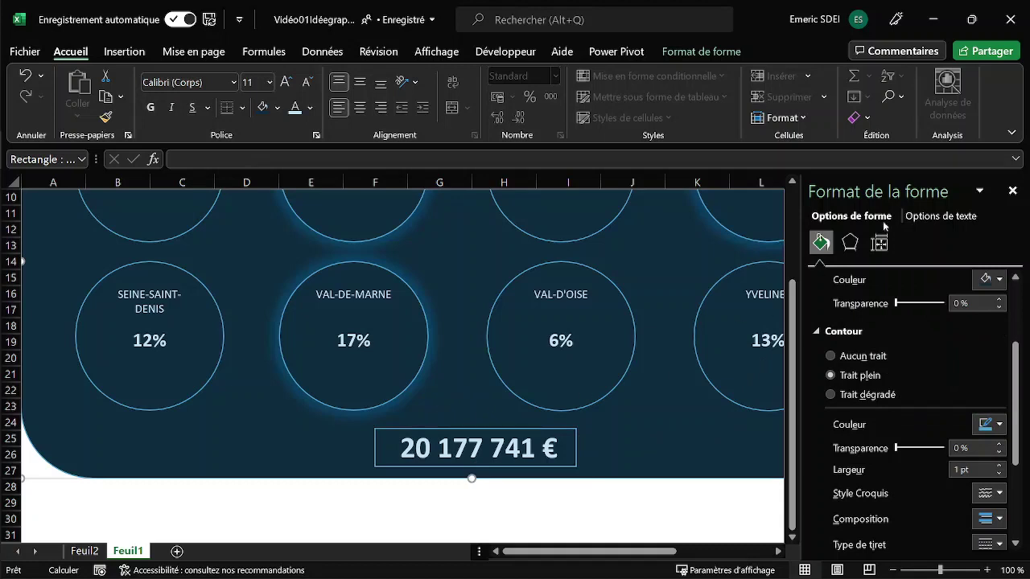
{"action": "left_click", "coordinate": [1012, 190]}
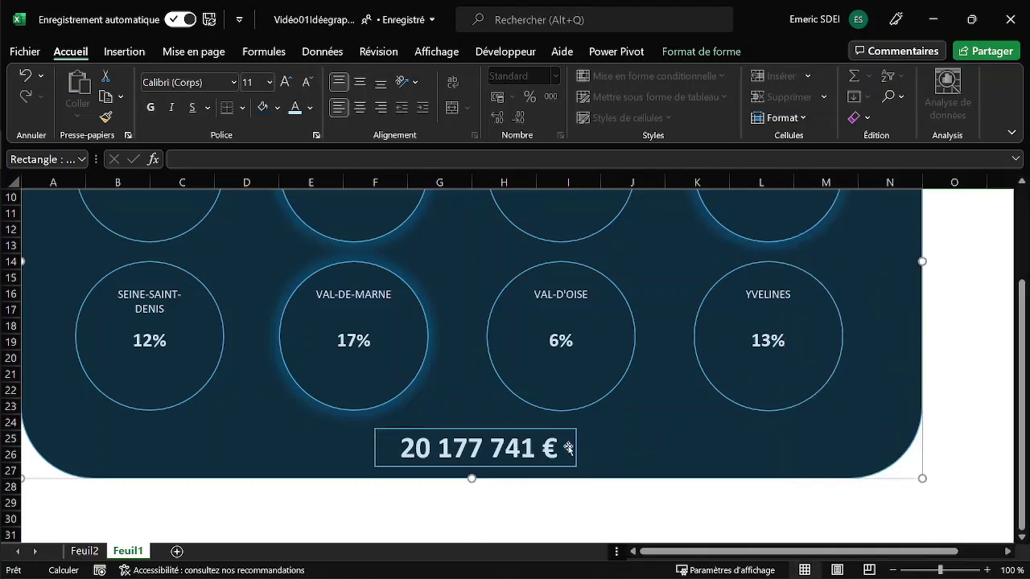
Step: Apply the second bevel preset in the middle row of the Biseau effects to the sales total's rectangle
{"action": "left_click", "coordinate": [570, 435]}
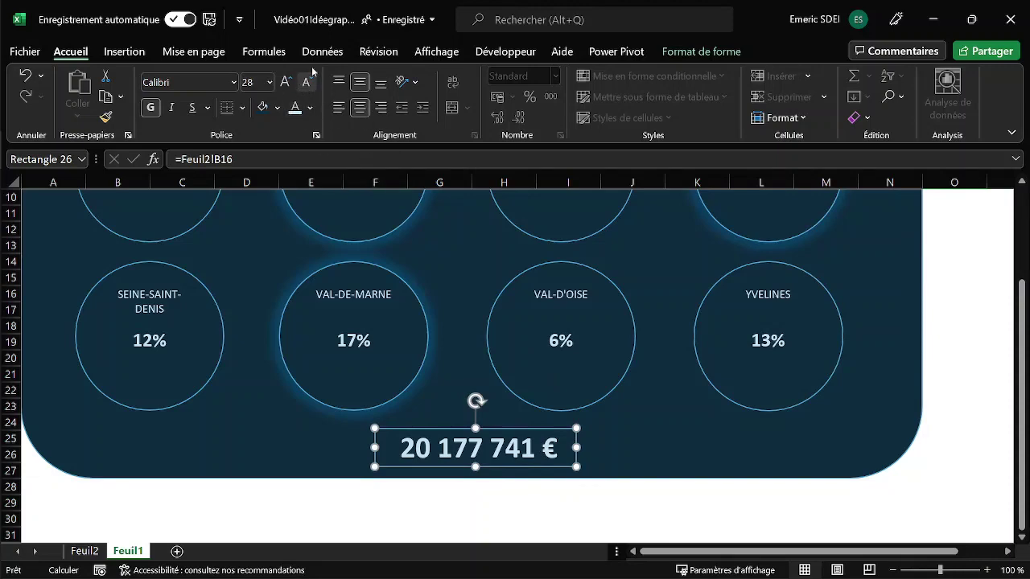
{"action": "left_click", "coordinate": [692, 51]}
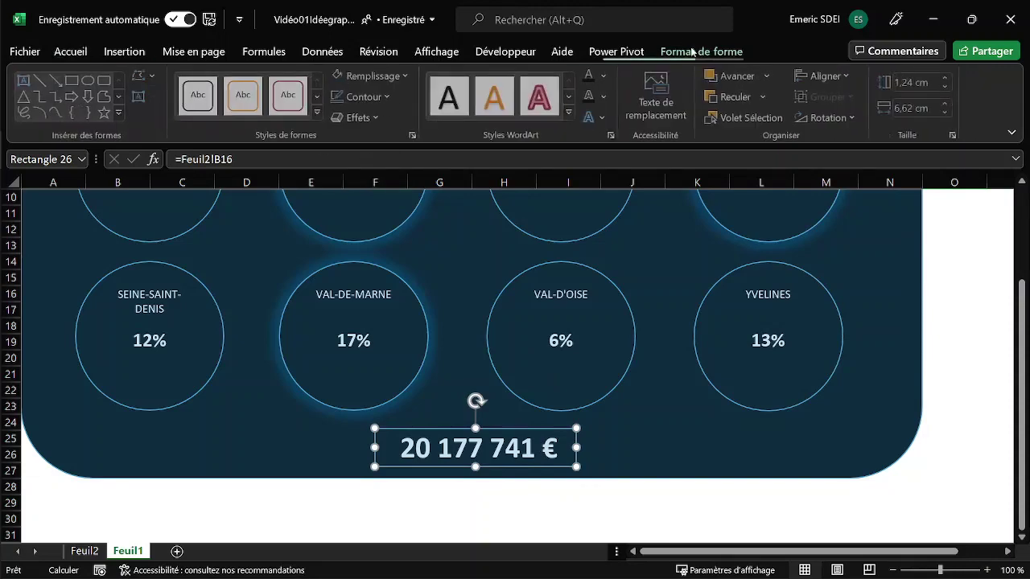
{"action": "left_click", "coordinate": [371, 119]}
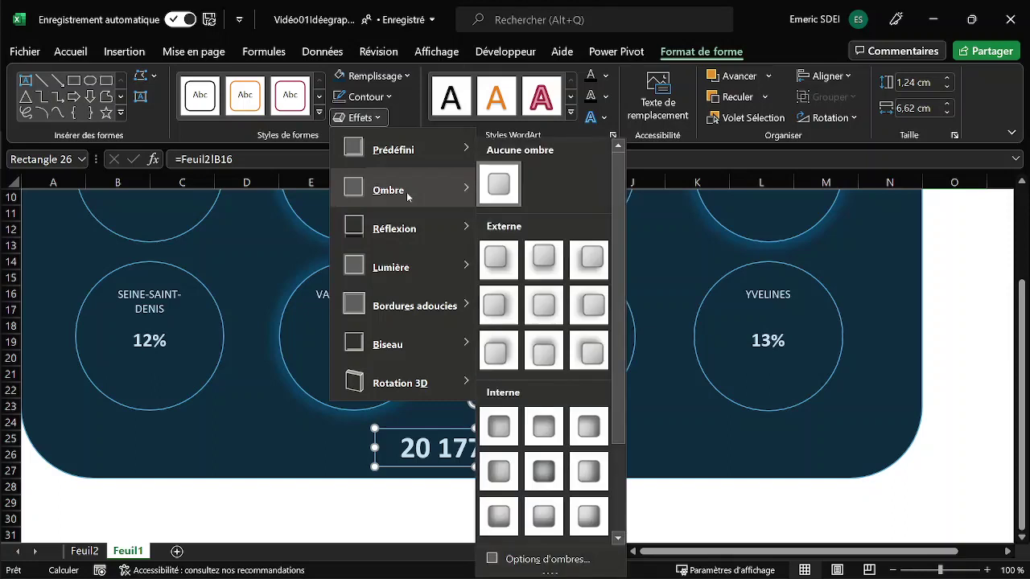
{"action": "mouse_move", "coordinate": [428, 341]}
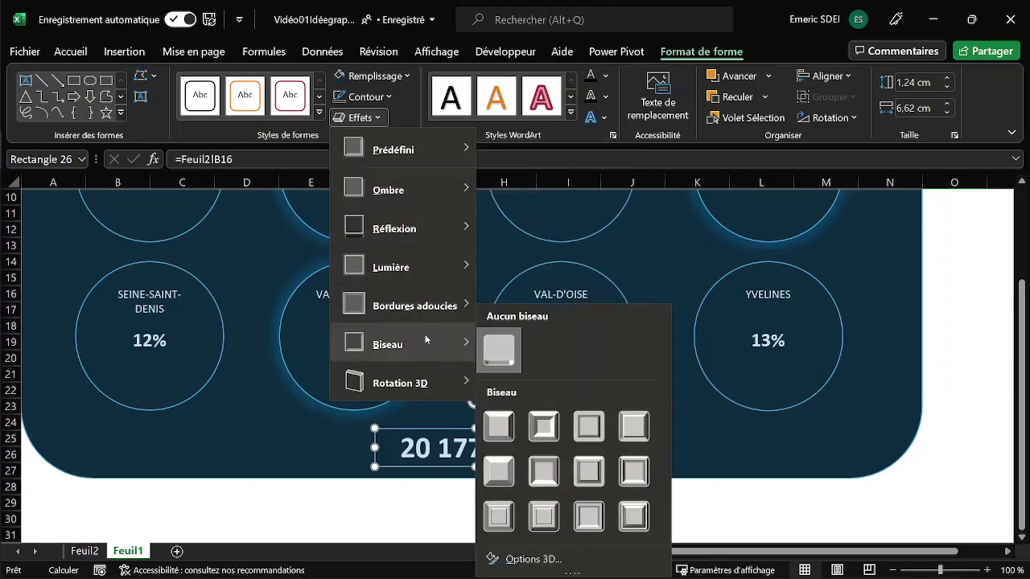
{"action": "left_click", "coordinate": [544, 480]}
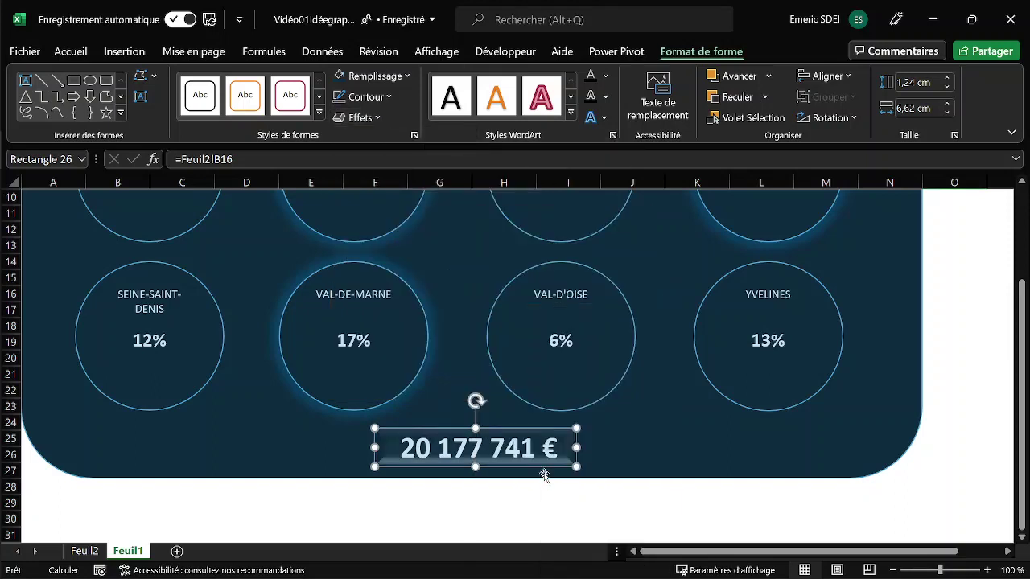
{"action": "left_click", "coordinate": [681, 445]}
{"action": "left_click", "coordinate": [952, 348]}
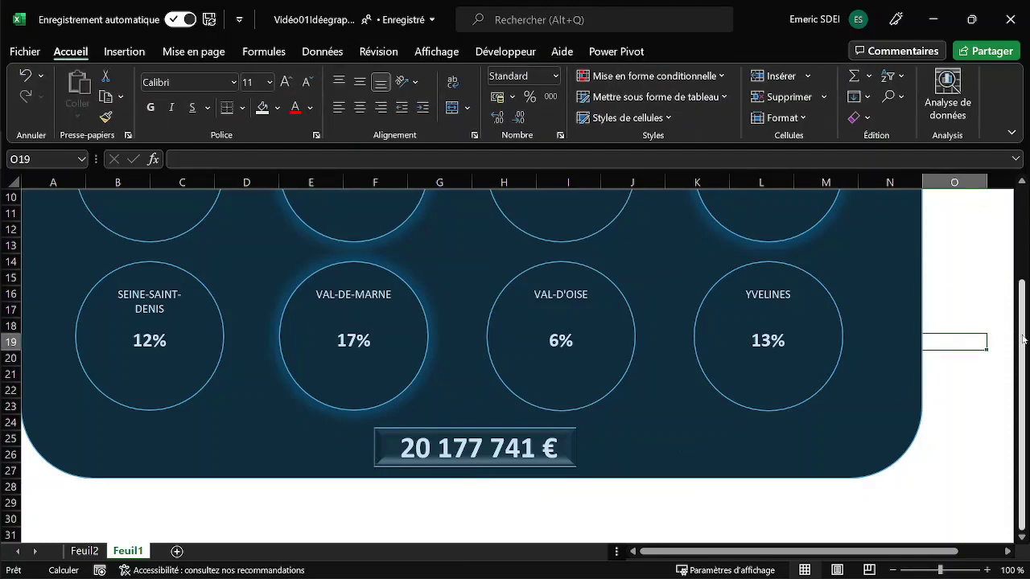
Step: Collapse the ribbon to fit the whole dashboard in view and move the cell selection to S5, outside the background
{"action": "scroll", "coordinate": [953, 348], "scroll_direction": "up", "scroll_amount": 3}
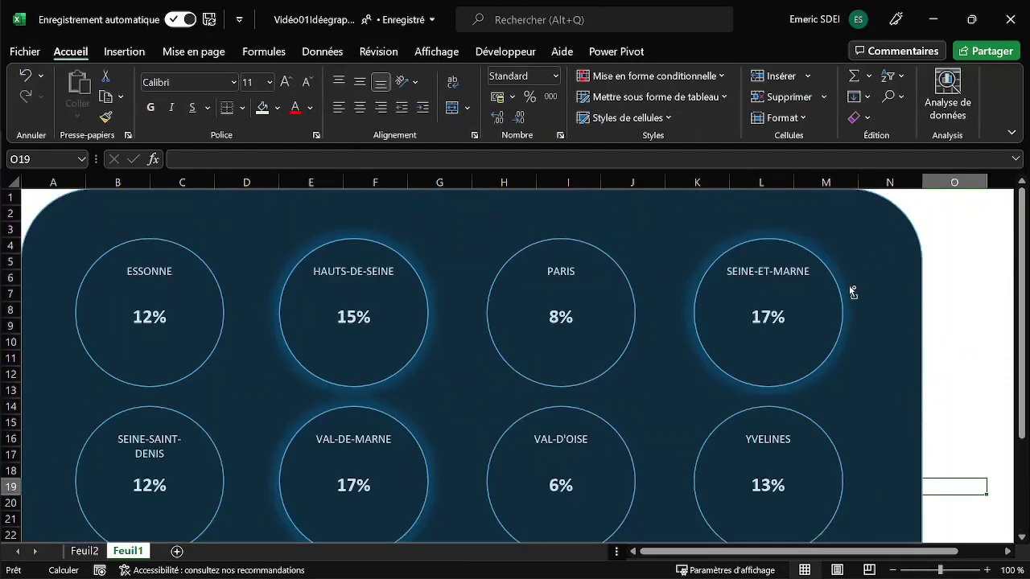
{"action": "key", "text": "ctrl+F1"}
{"action": "left_click", "coordinate": [996, 184]}
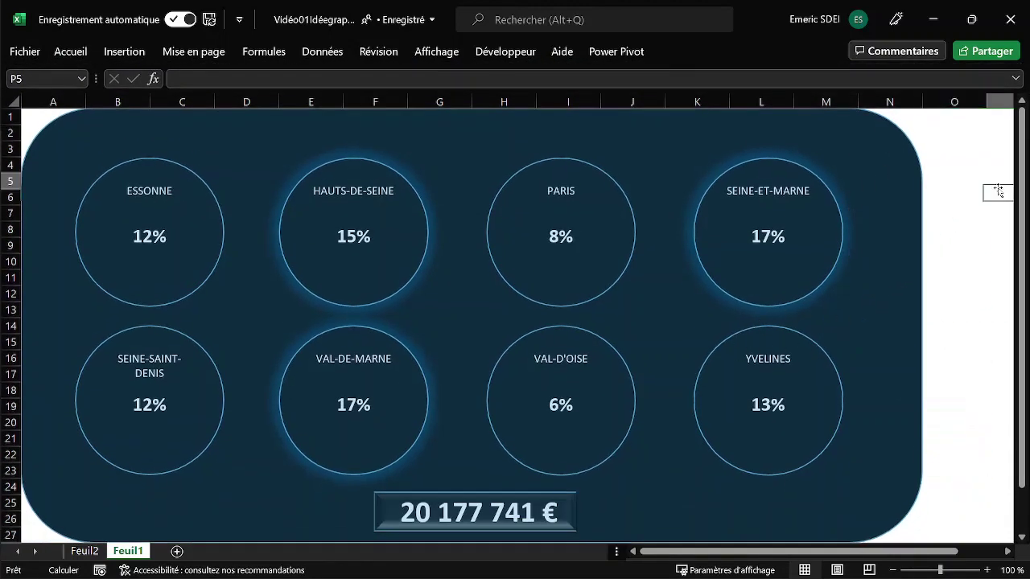
{"action": "key", "text": "Right"}
{"action": "key", "text": "Right"}
{"action": "key", "text": "Right"}
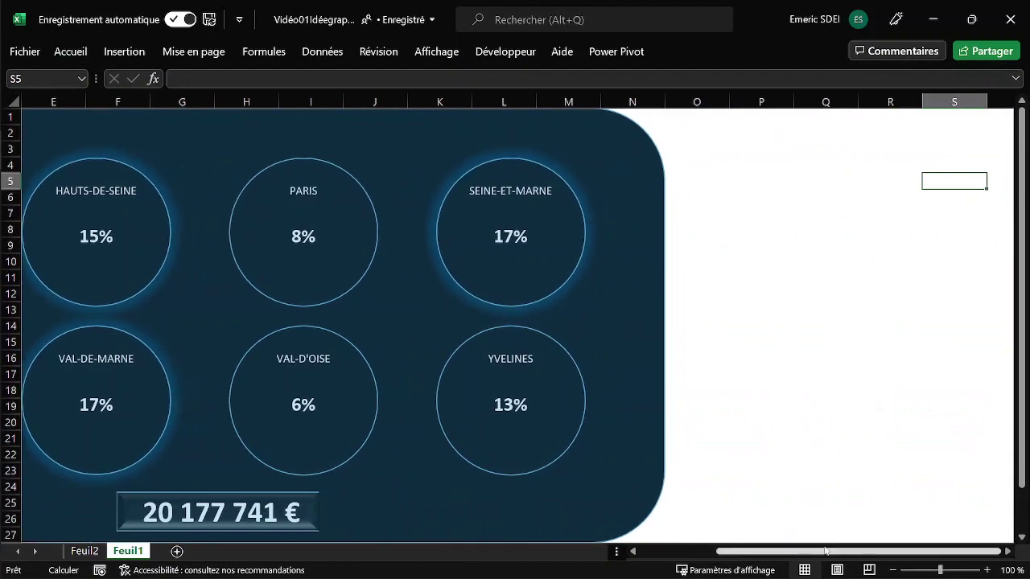
{"action": "left_click_drag", "start_coordinate": [829, 551], "coordinate": [753, 551]}
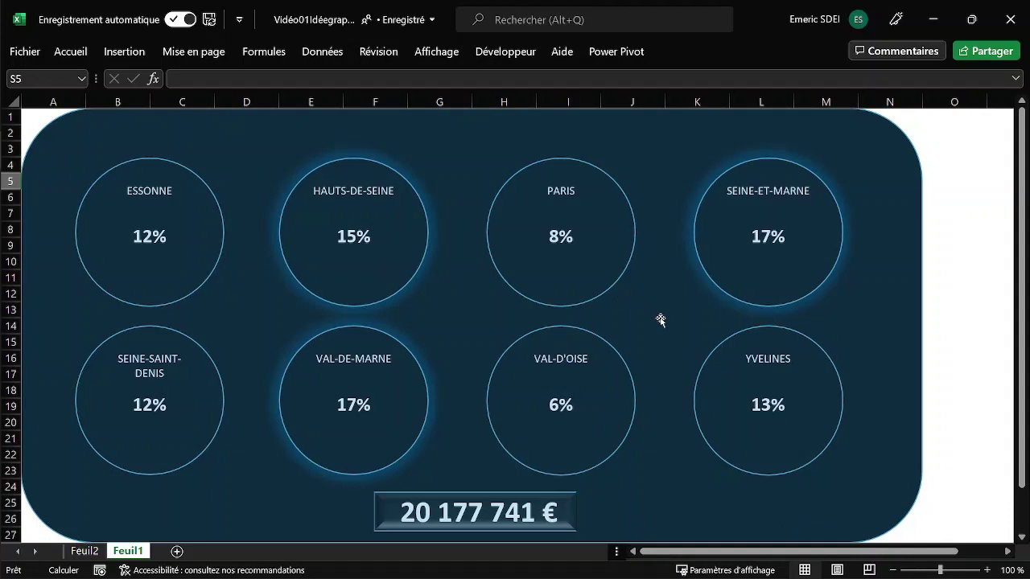
Step: Recalculate the workbook repeatedly to test the circles' percentages, the top-seller glows and the linked sales total
{"action": "key", "text": "F9"}
{"action": "key", "text": "F9"}
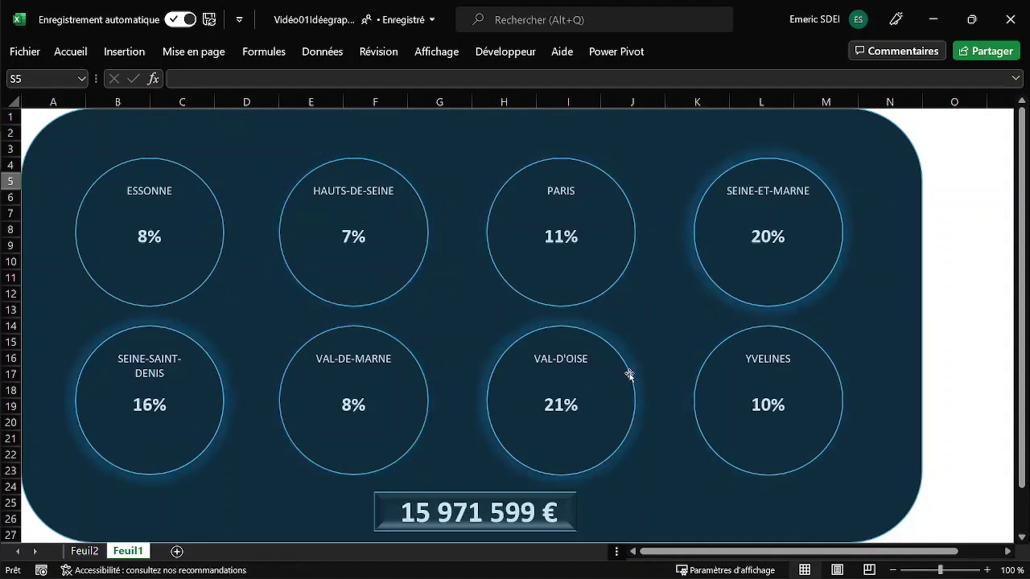
{"action": "key", "text": "F9"}
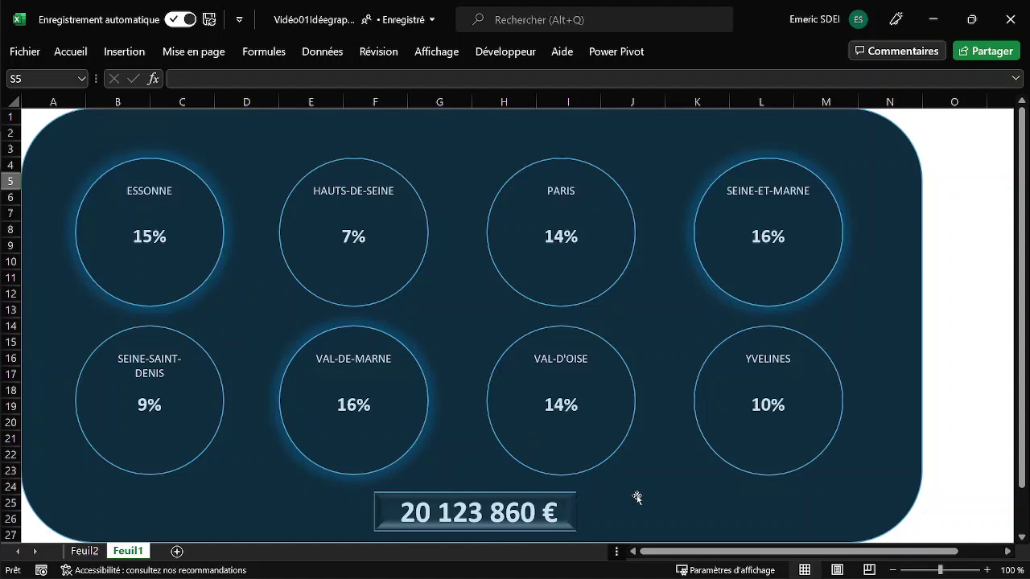
{"action": "key", "text": "F9"}
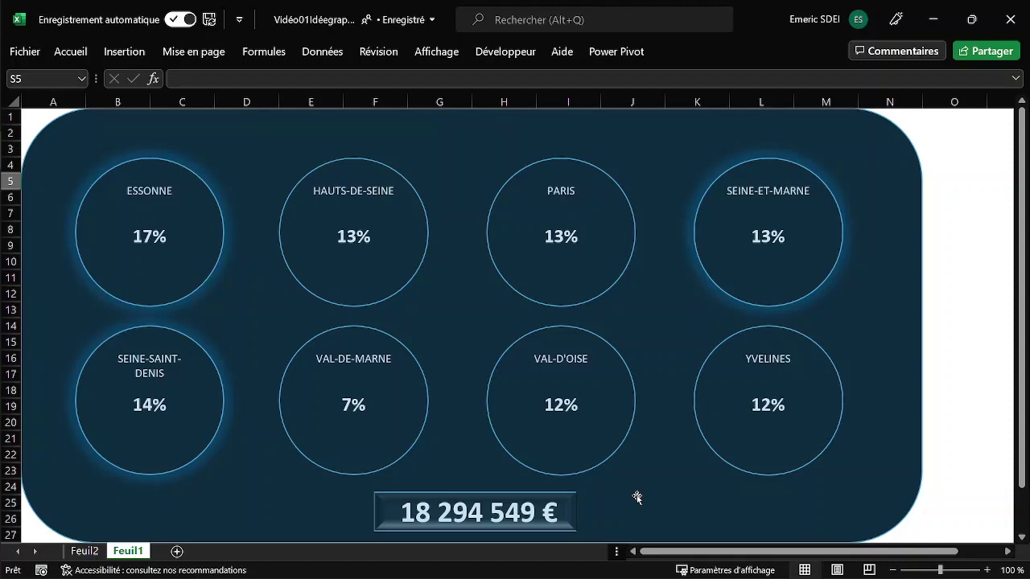
{"action": "key", "text": "F9"}
{"action": "key", "text": "F9"}
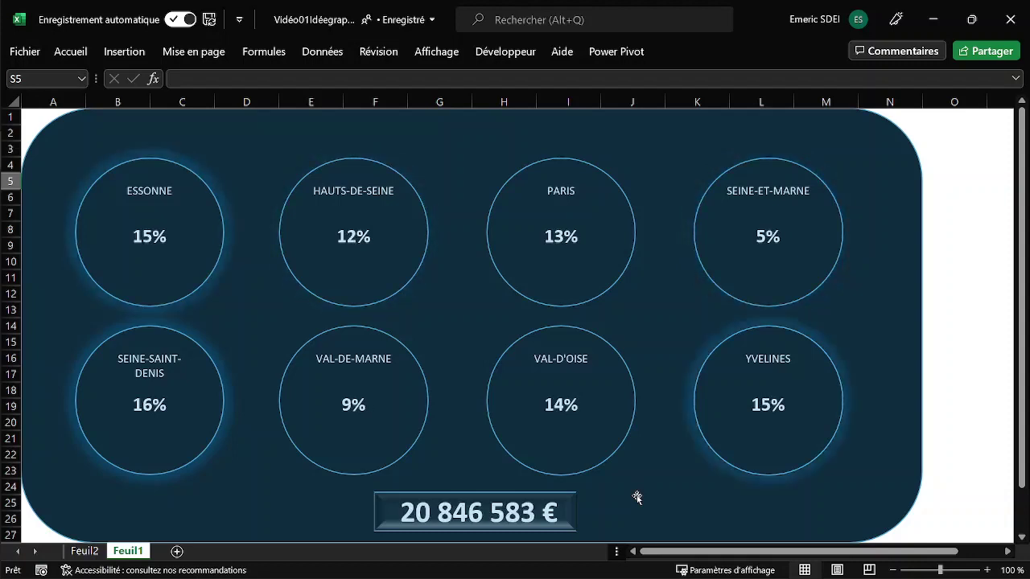
{"action": "key", "text": "F9"}
{"action": "key", "text": "F9"}
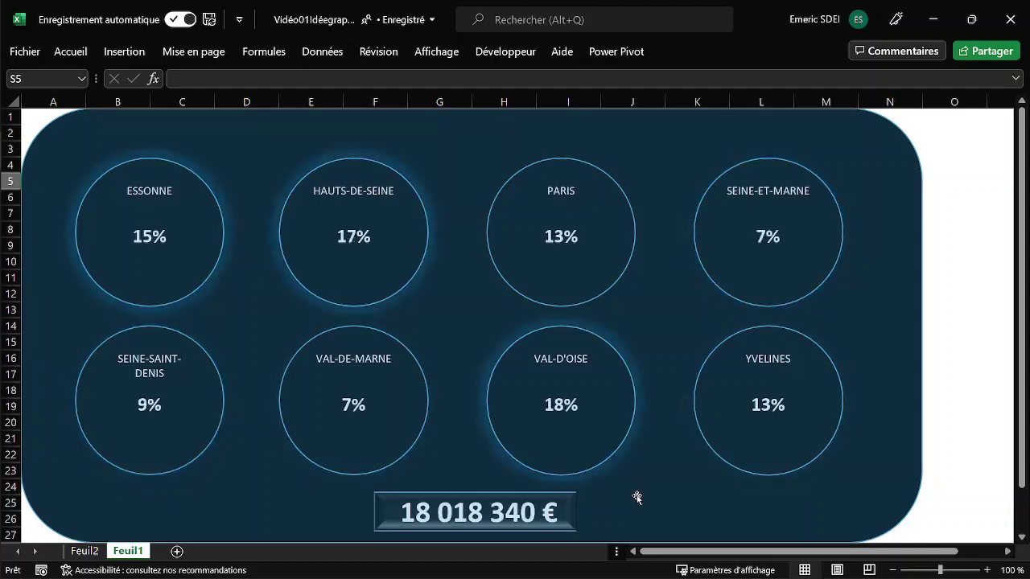
{"action": "key", "text": "F9"}
{"action": "key", "text": "F9"}
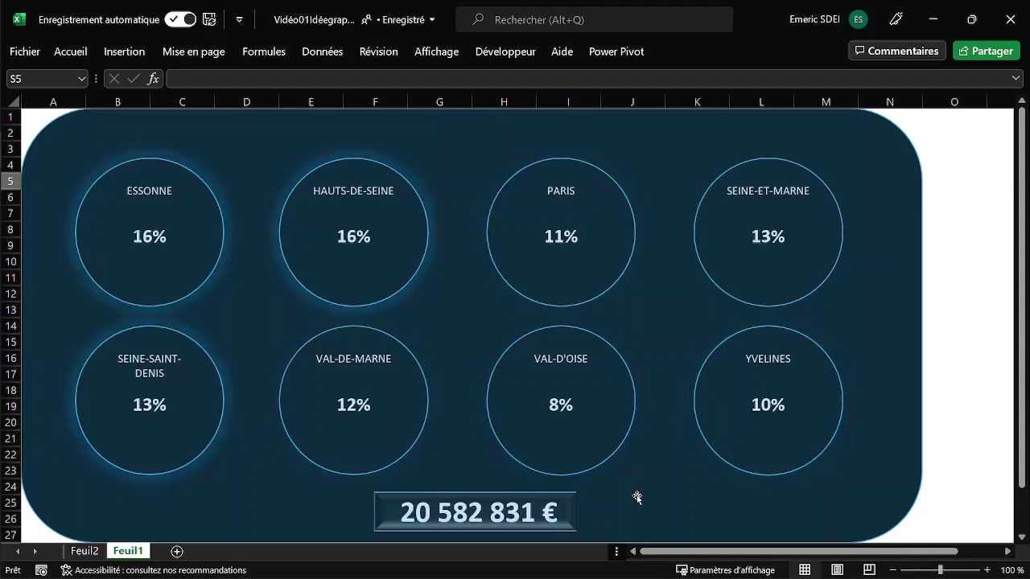
{"action": "key", "text": "F9"}
{"action": "key", "text": "F9"}
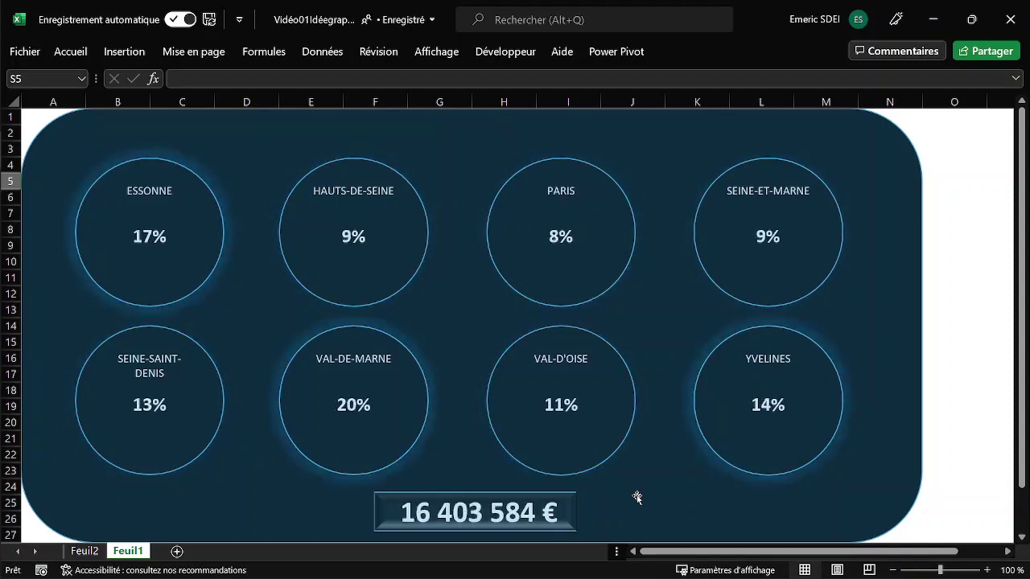